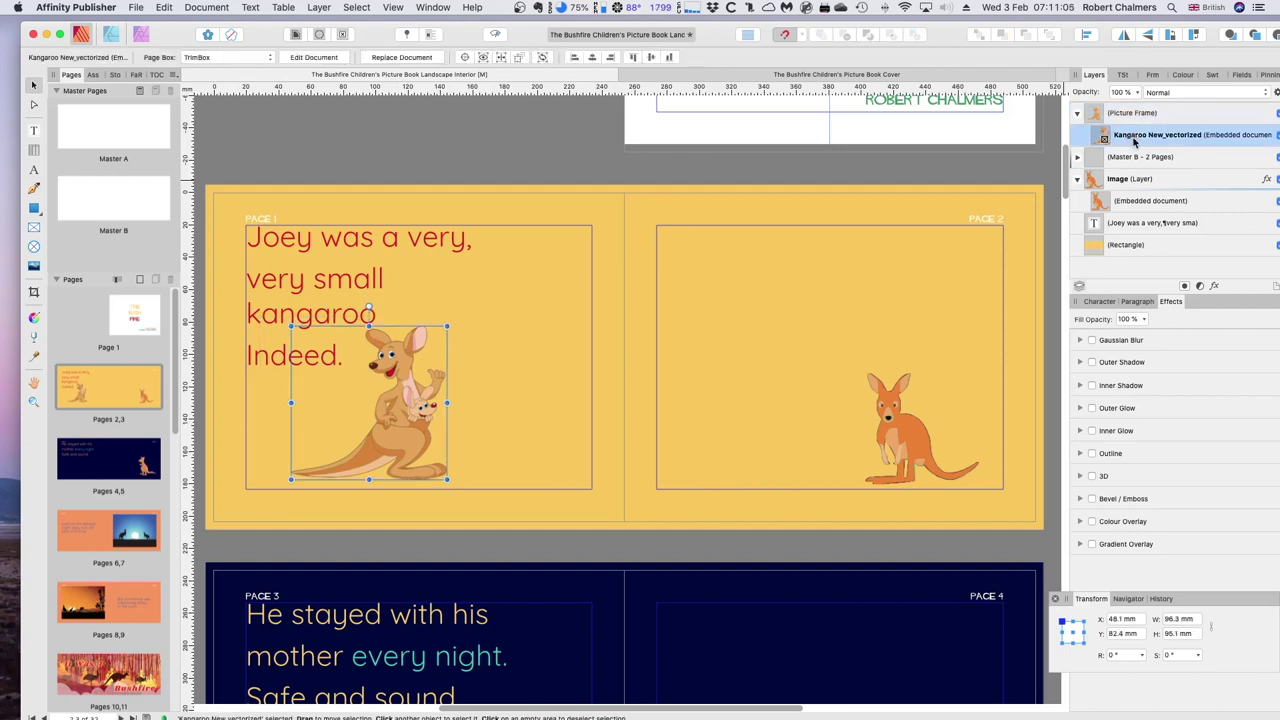
- Compare the story text frame with the kangaroo picture frame on page 1 by selecting each alternately
click(424, 283)
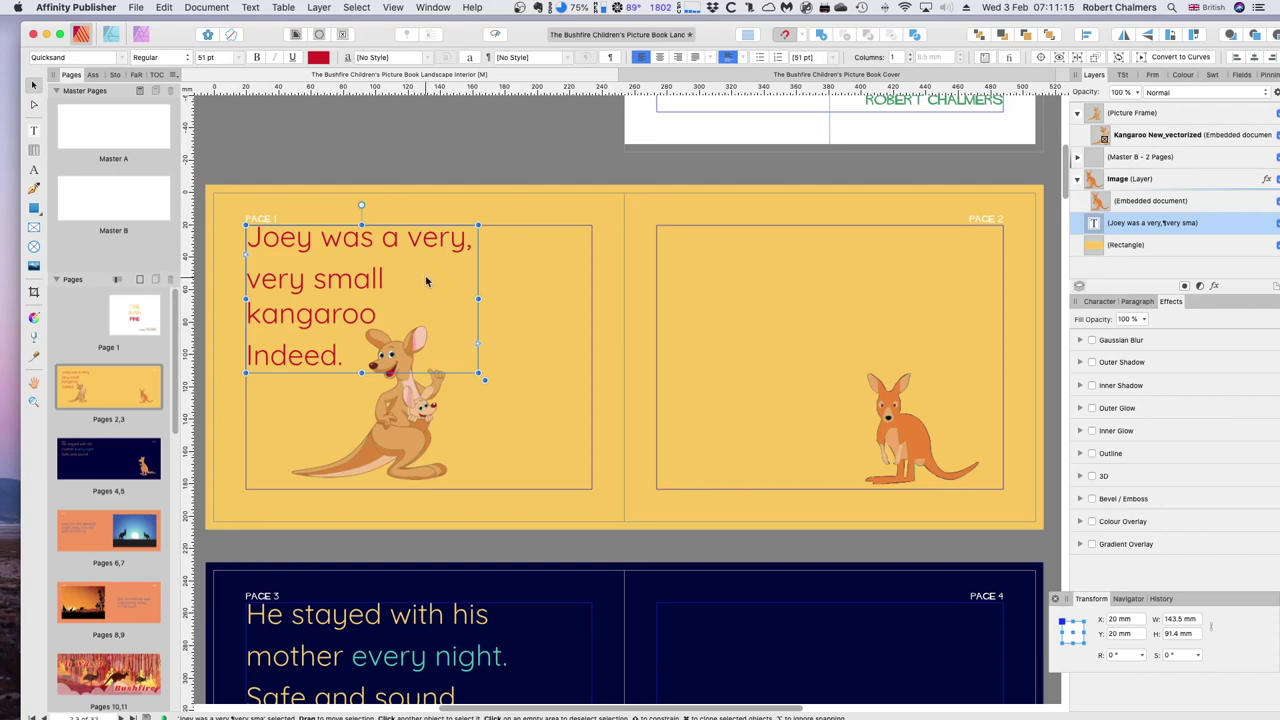
click(422, 418)
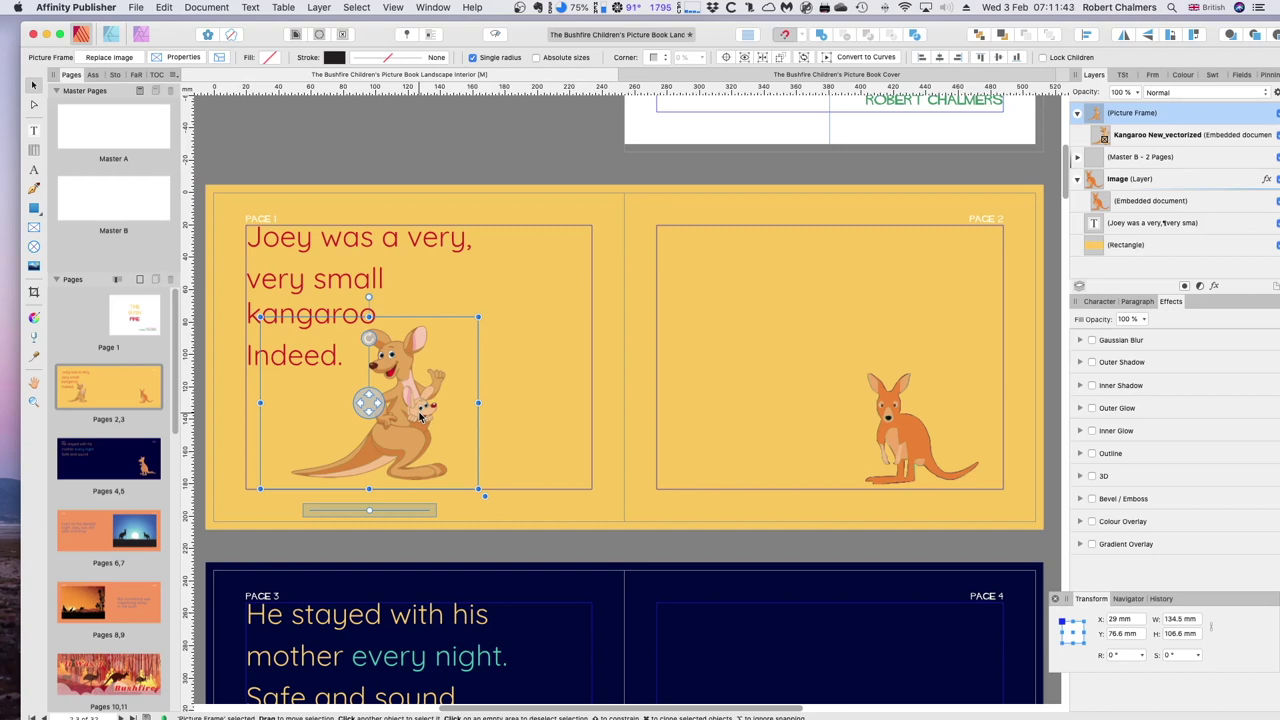
click(427, 294)
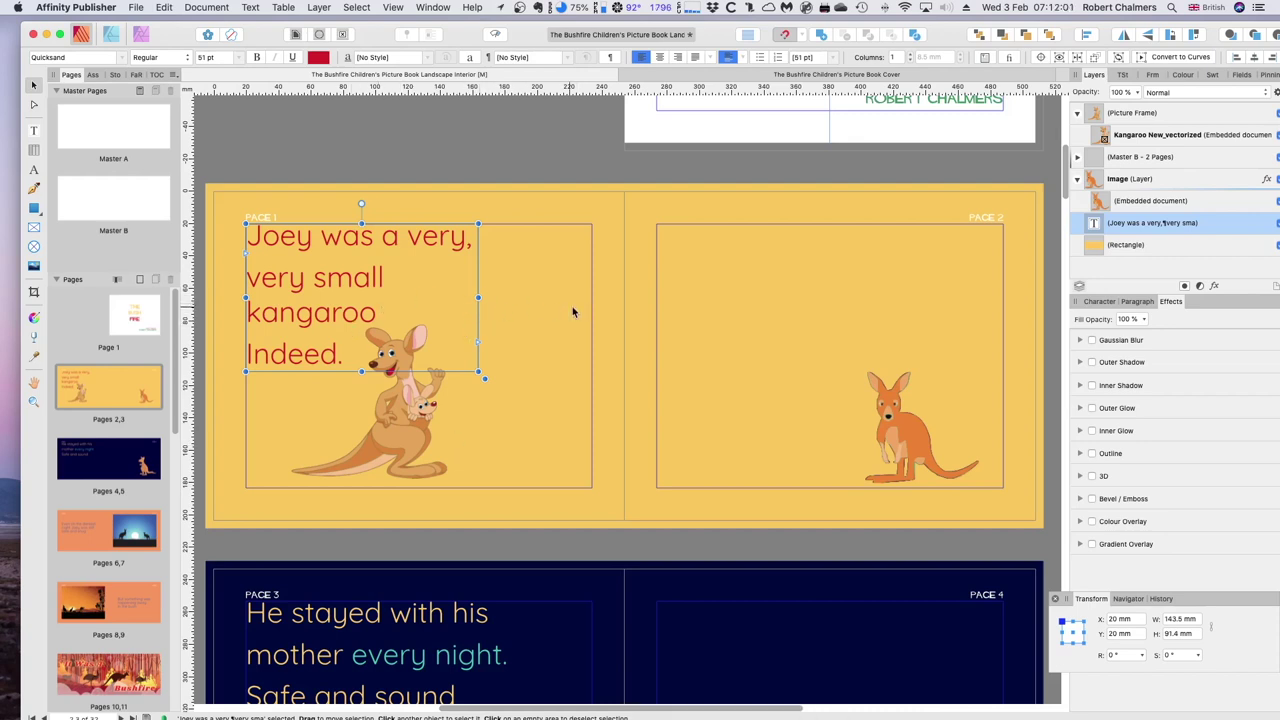
click(398, 424)
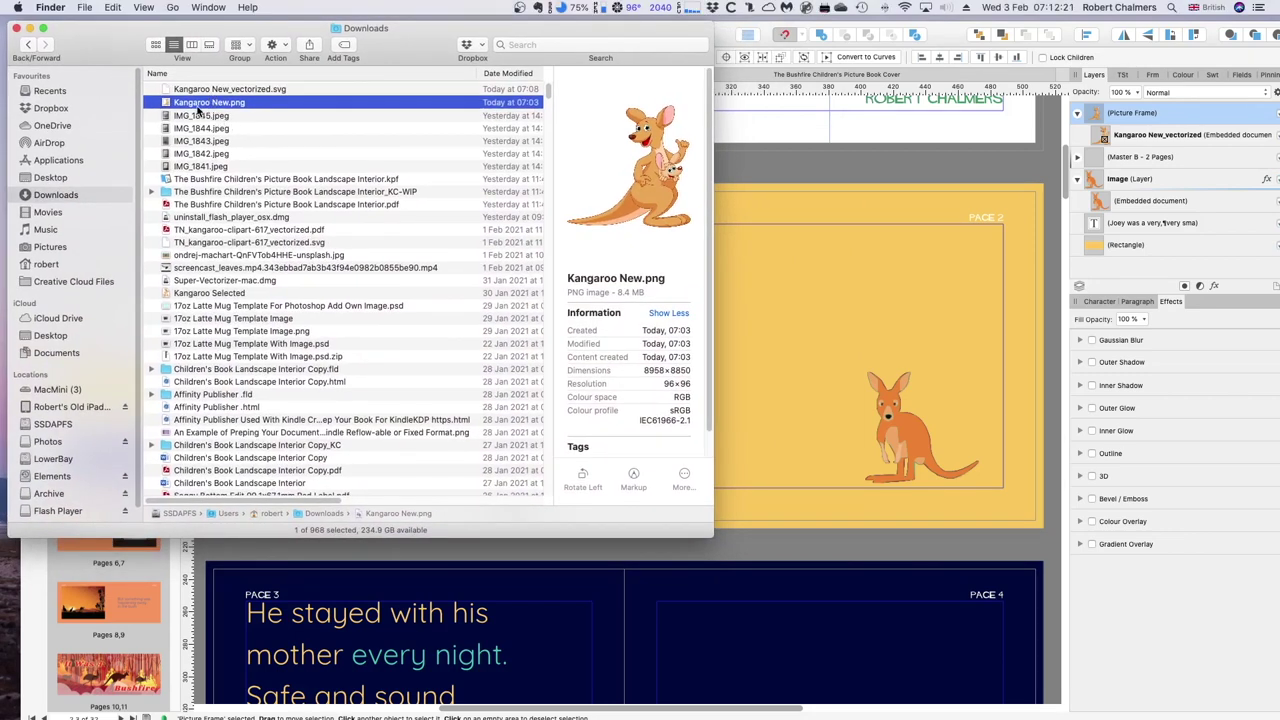
- Inspect the details of Kangaroo New.png in the Downloads folder
click(196, 104)
click(199, 118)
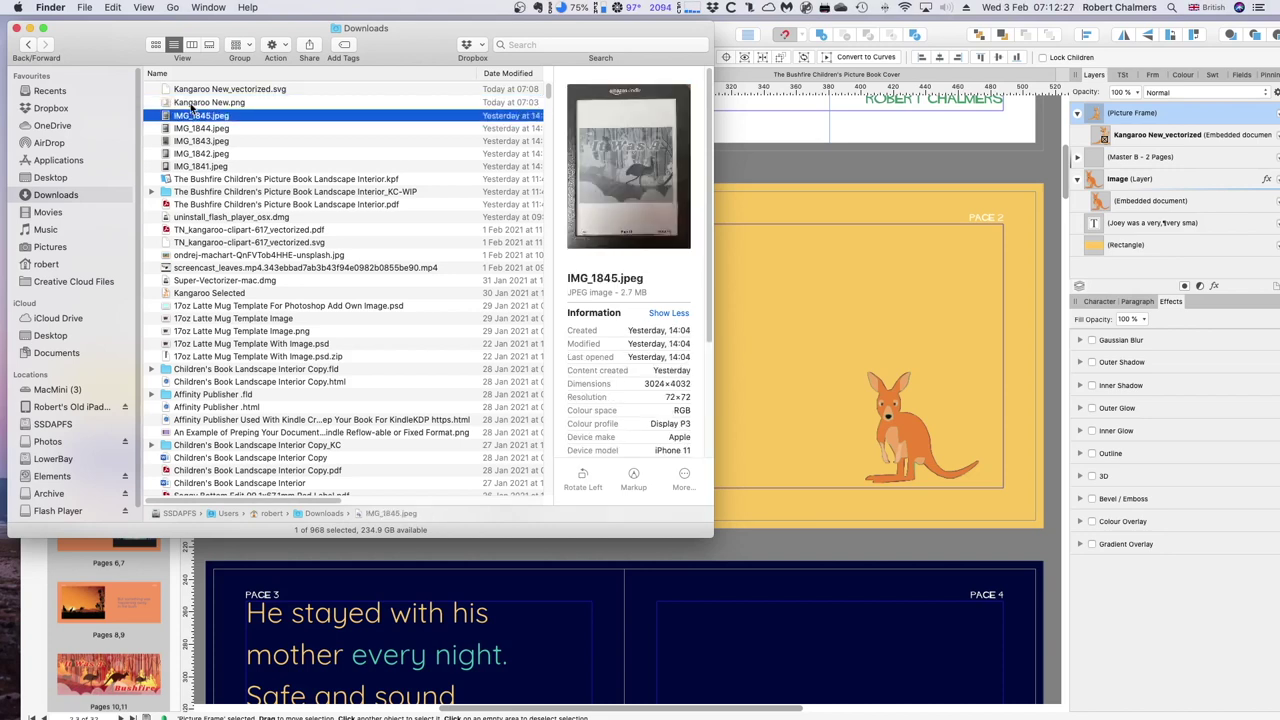
click(190, 105)
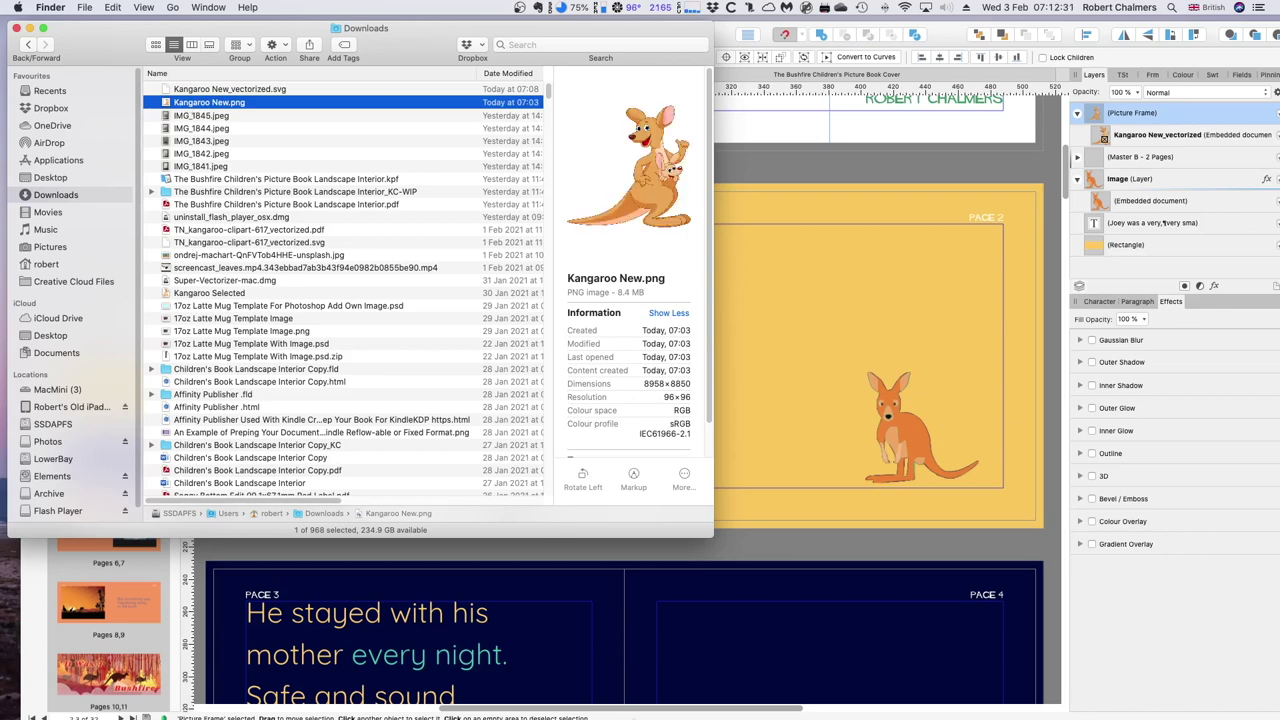
- Switch to Affinity Photo and examine the selection around the kangaroo in IMG_4064 2.JPG with the Move tool active
mouse_move(578, 716)
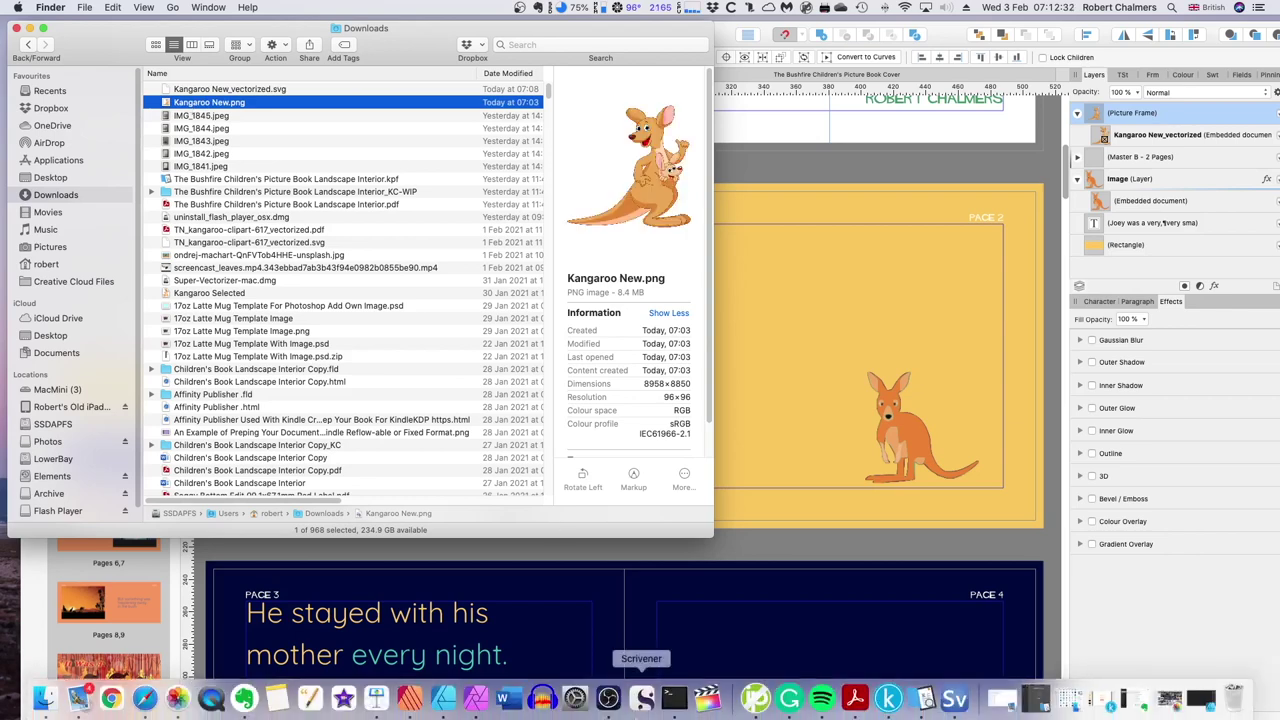
click(468, 700)
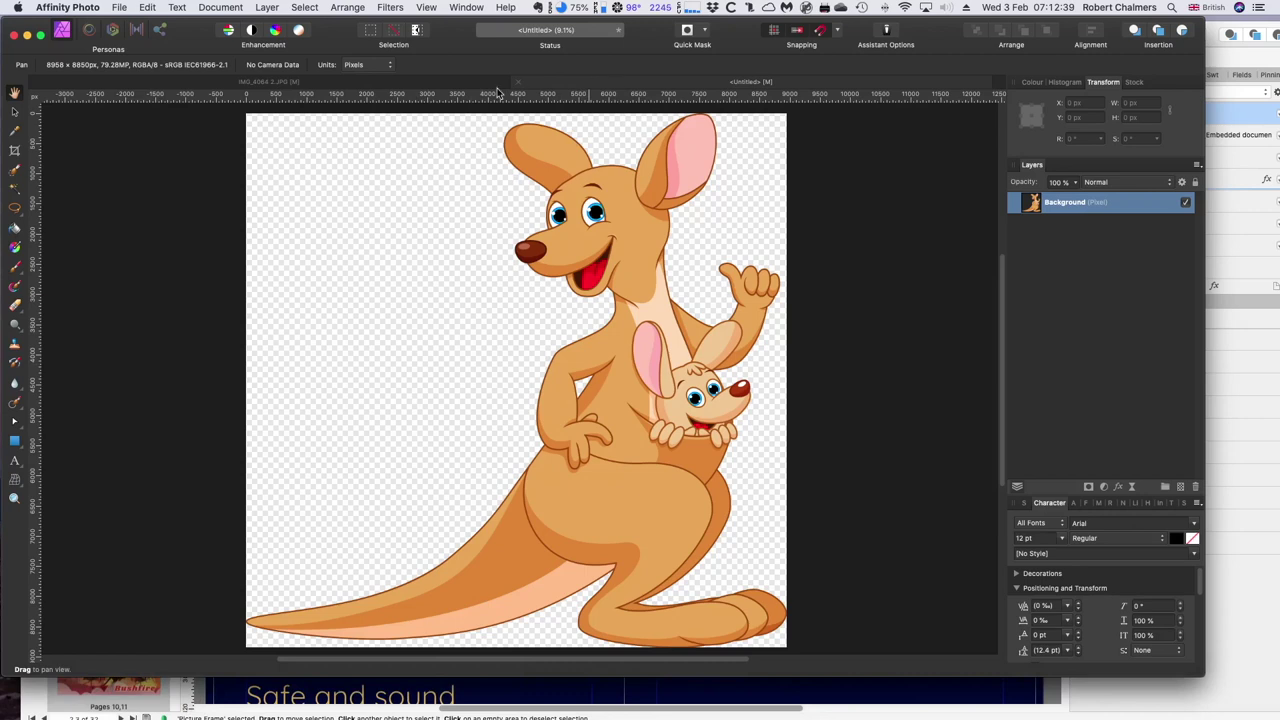
click(362, 86)
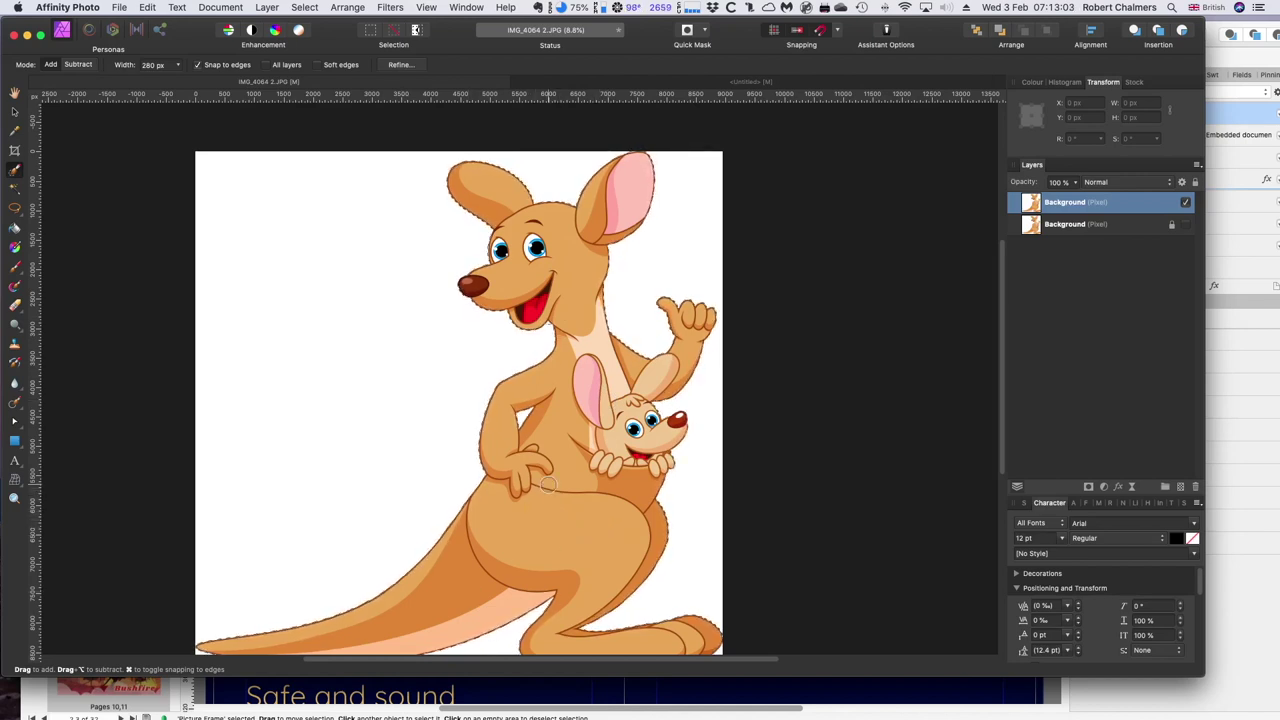
scroll(606, 534, up, 1)
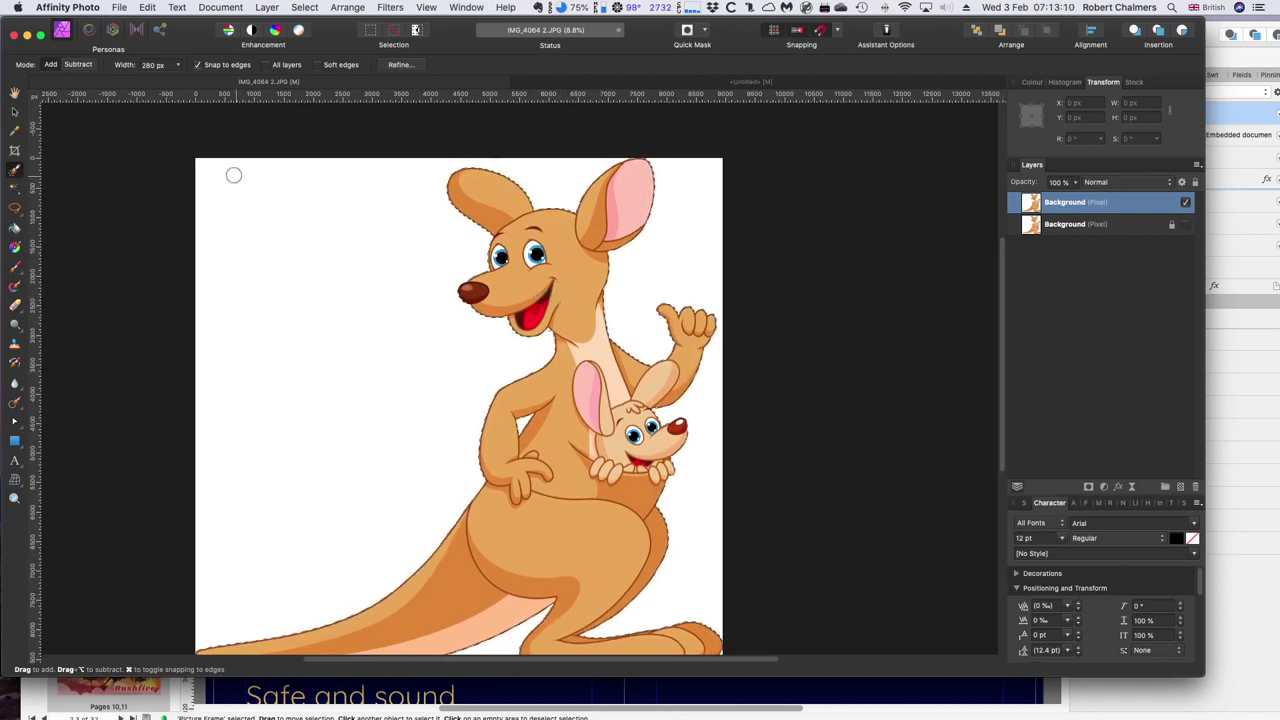
click(14, 112)
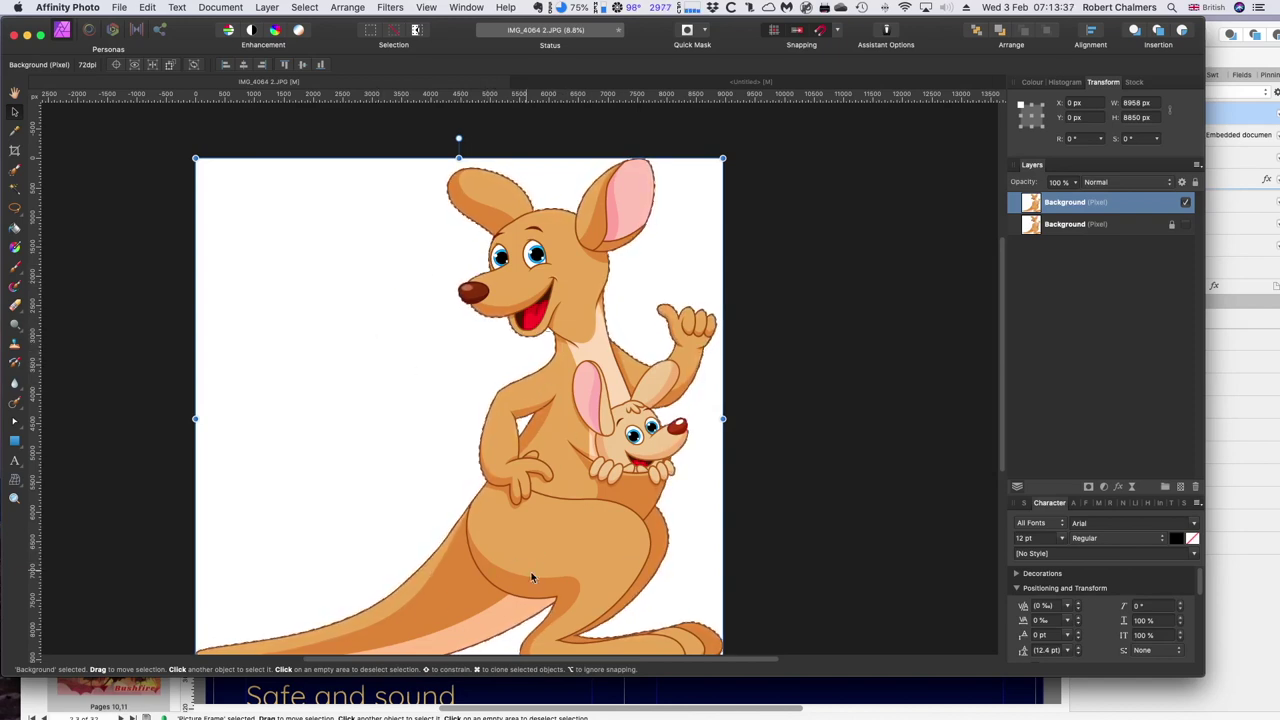
scroll(615, 485, down, 2)
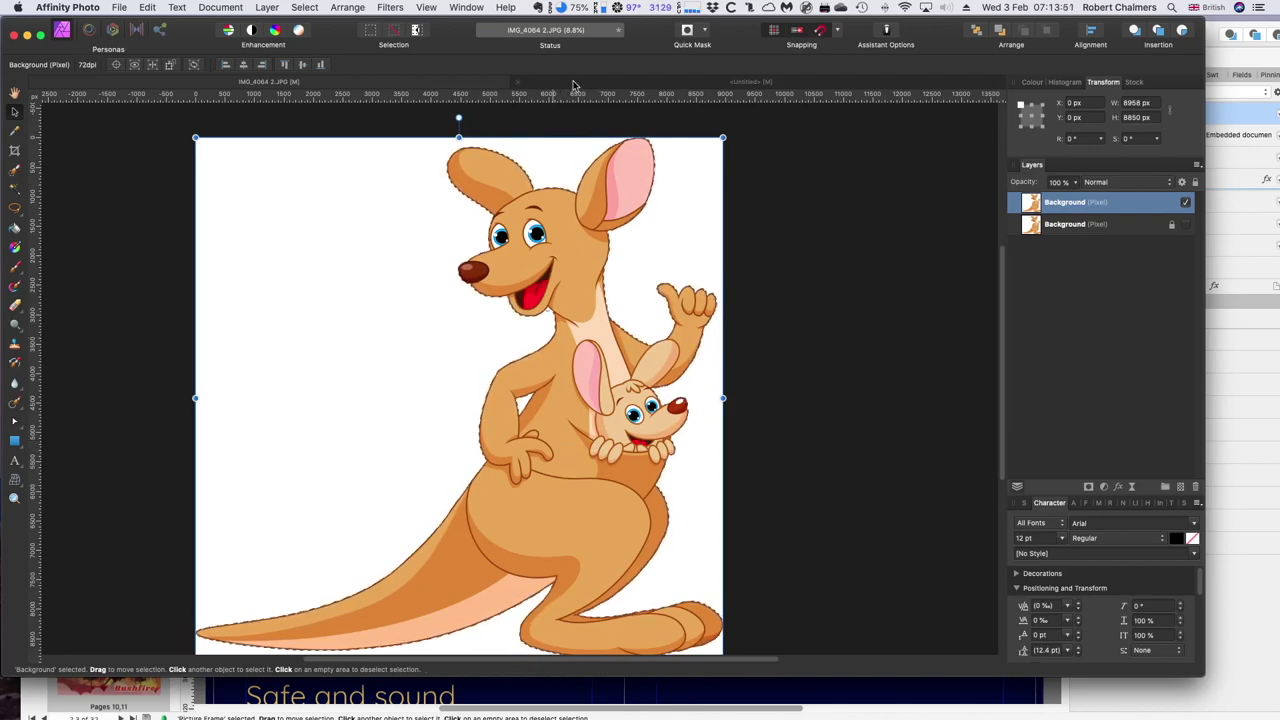
- Go to the untitled transparent kangaroo cutout, review the New From Clipboard command without running it, and activate the Move tool
key(ctrl+Tab)
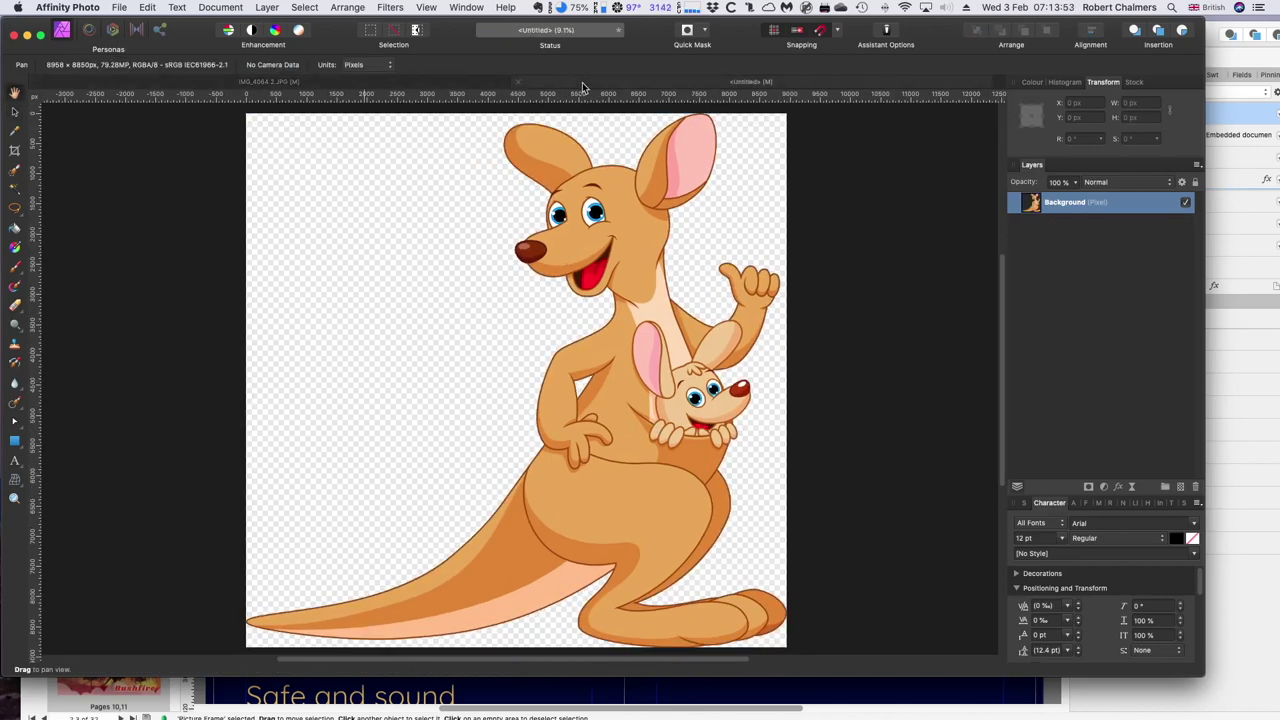
click(119, 8)
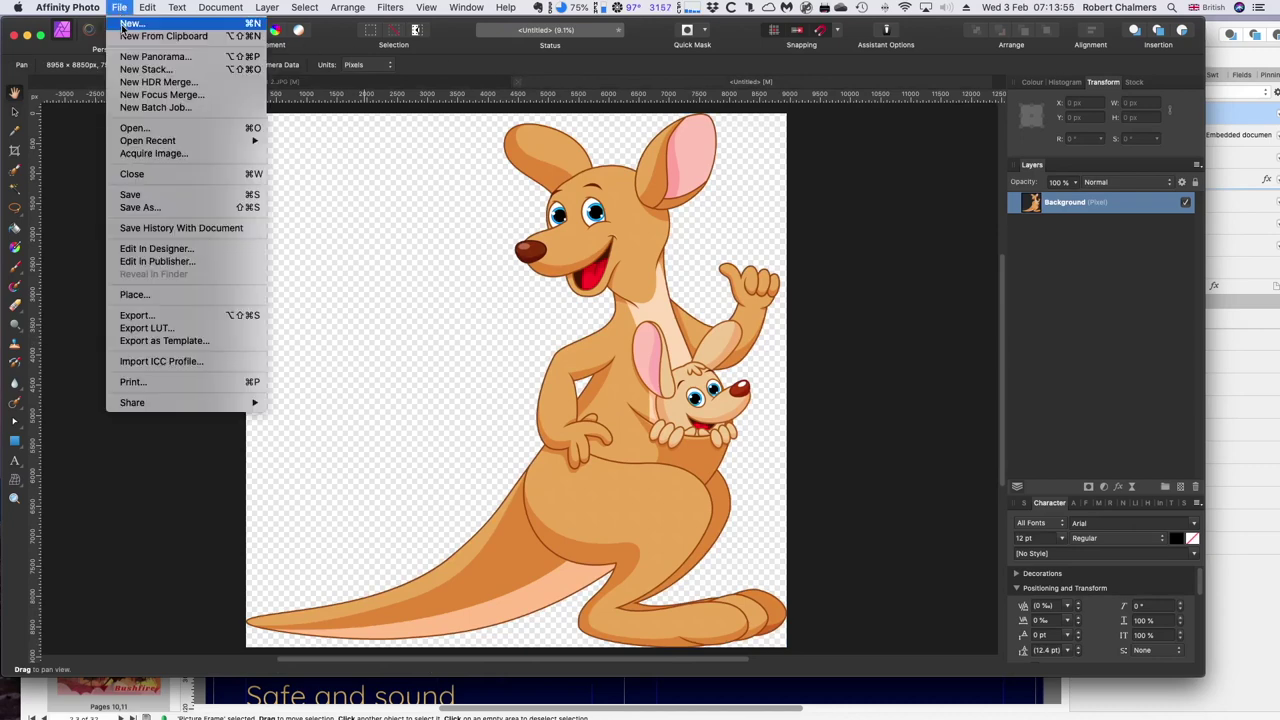
click(471, 326)
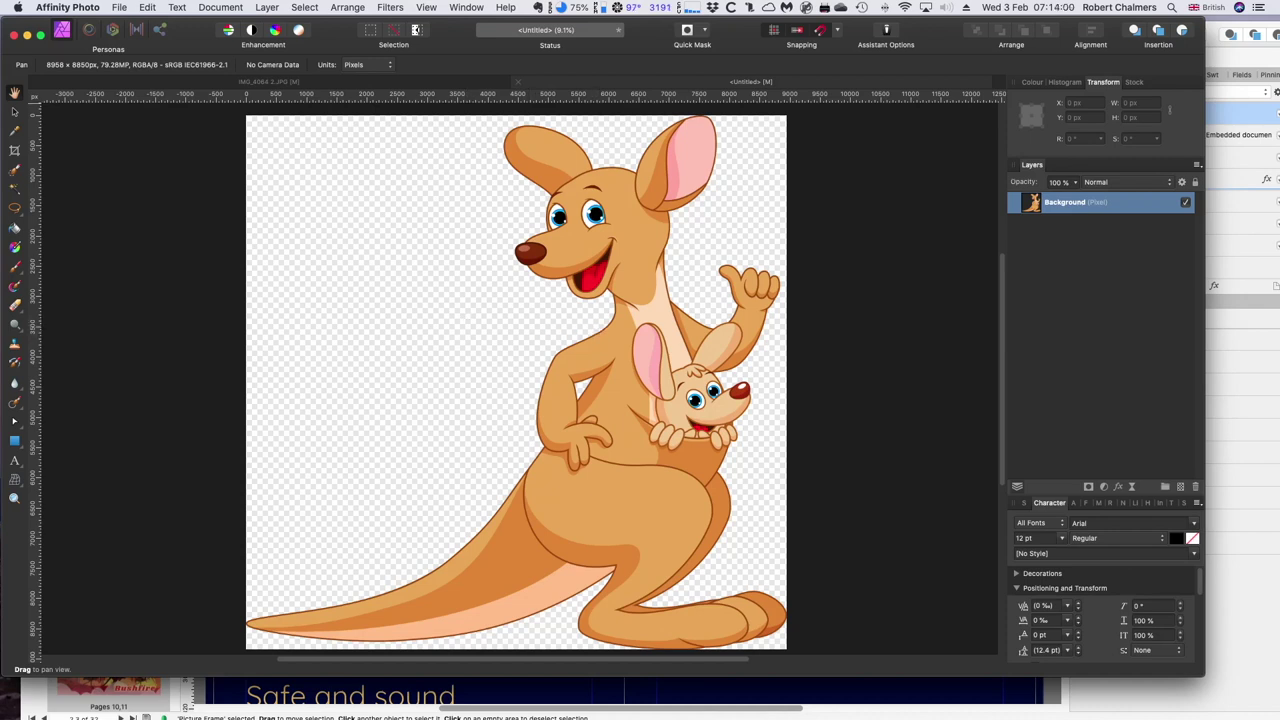
click(15, 112)
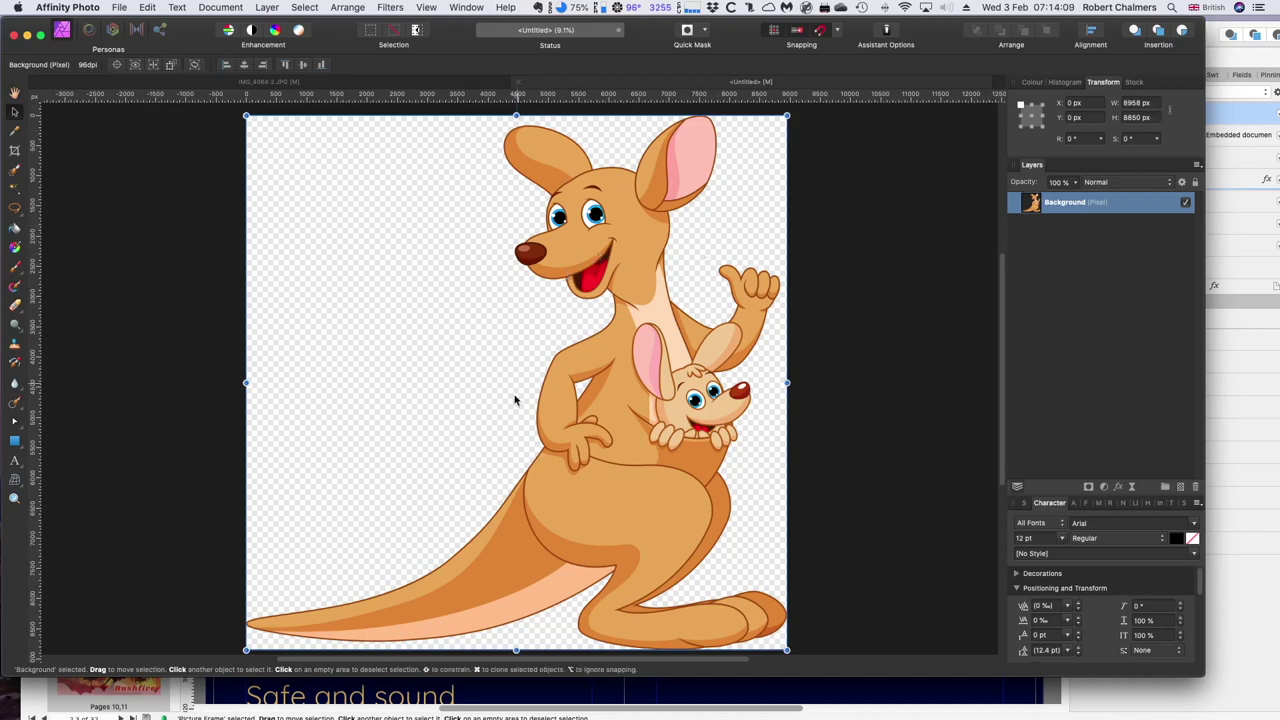
- Move the Affinity Photo window aside and inspect Kangaroo New.png and Kangaroo New_vectorized.svg in Downloads
drag(196, 30, 414, 253)
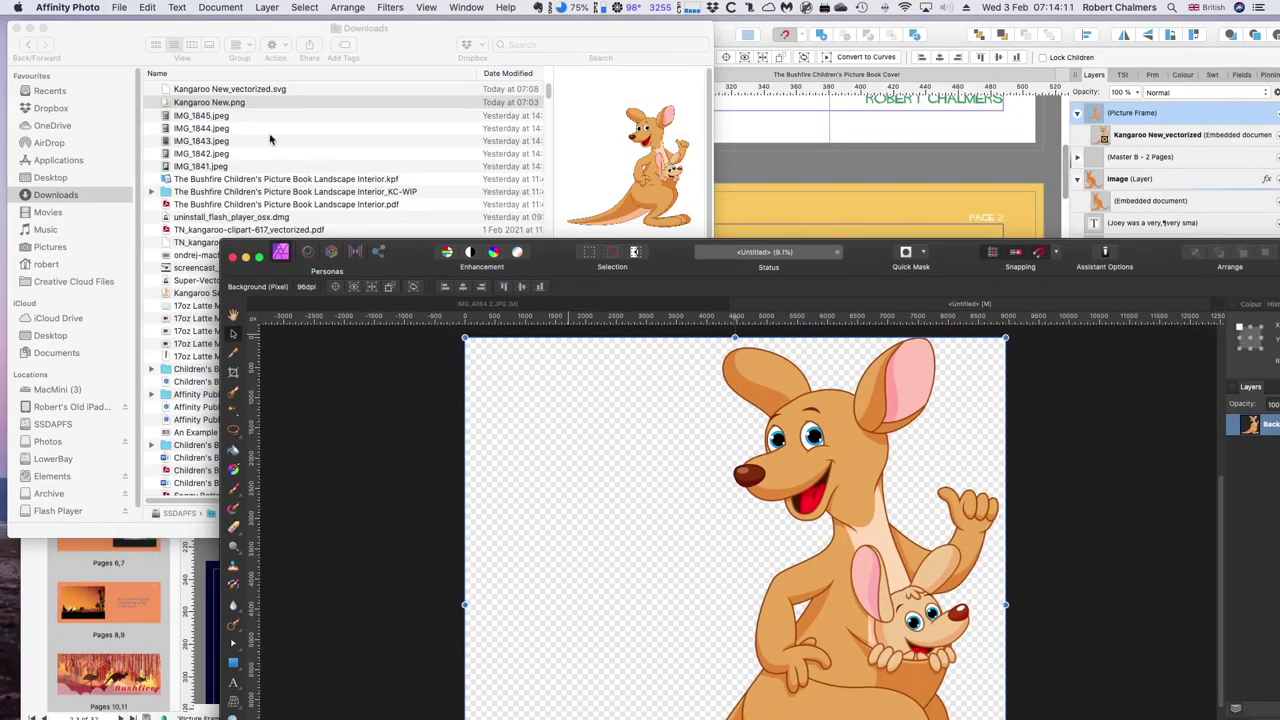
click(195, 106)
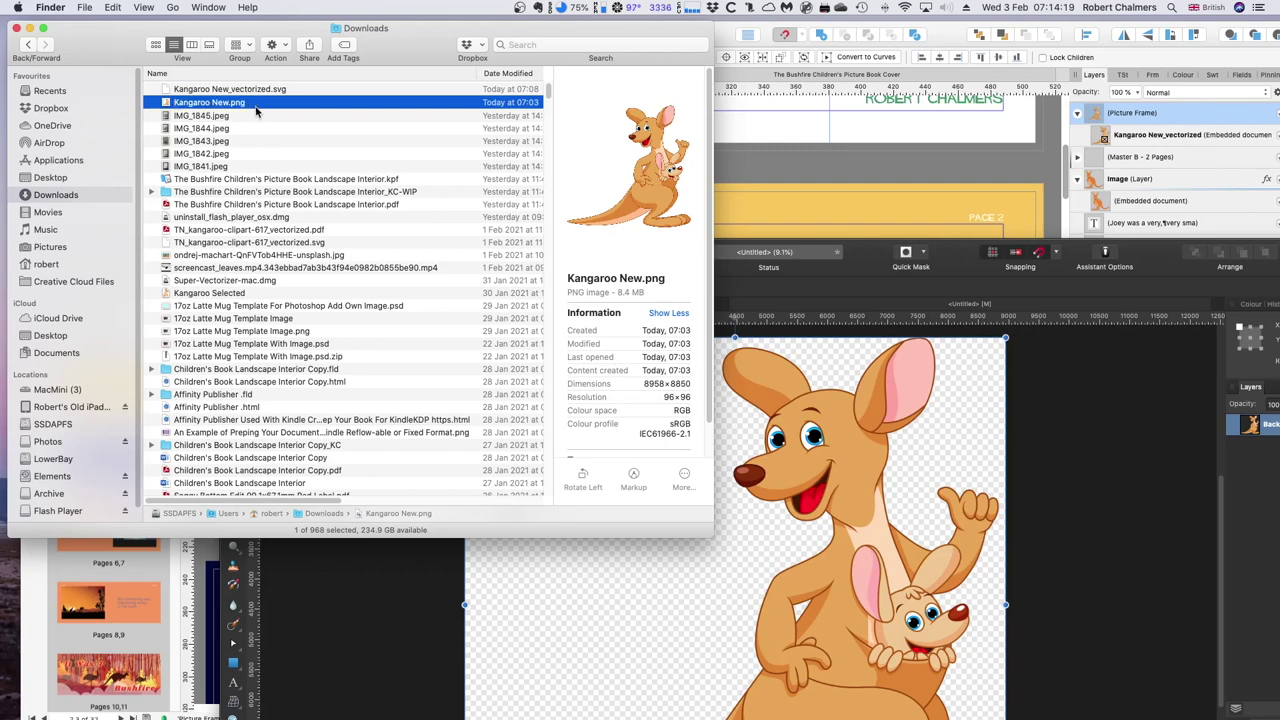
scroll(660, 597, up, 1)
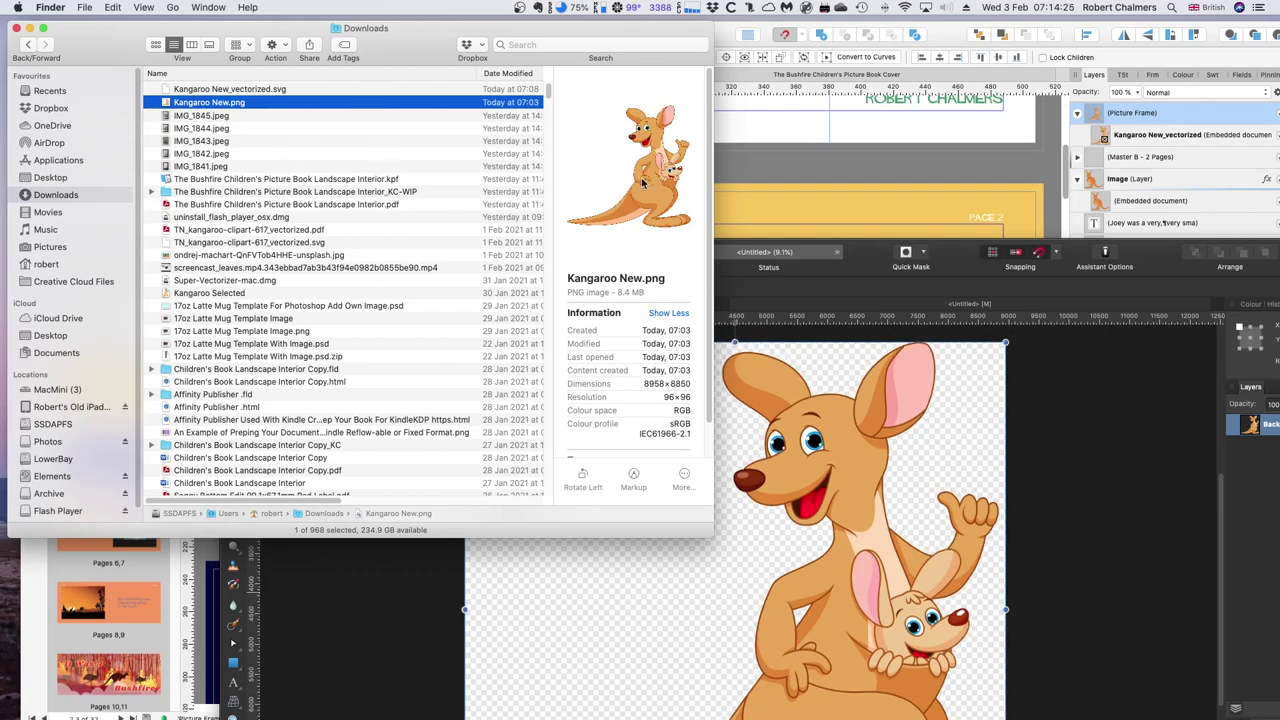
click(213, 90)
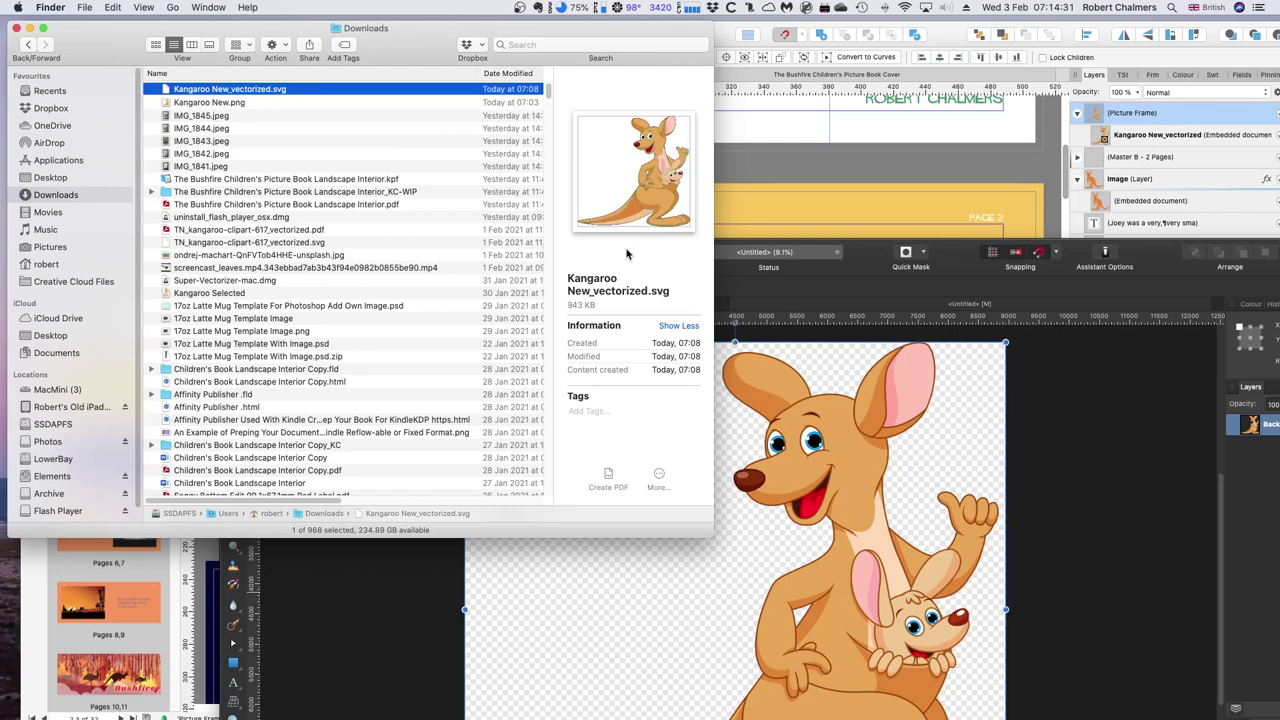
- Switch to Super Vectorizer 2 and review the vectorized Kangaroo New.png result with its import, export and tracing settings
mouse_move(789, 705)
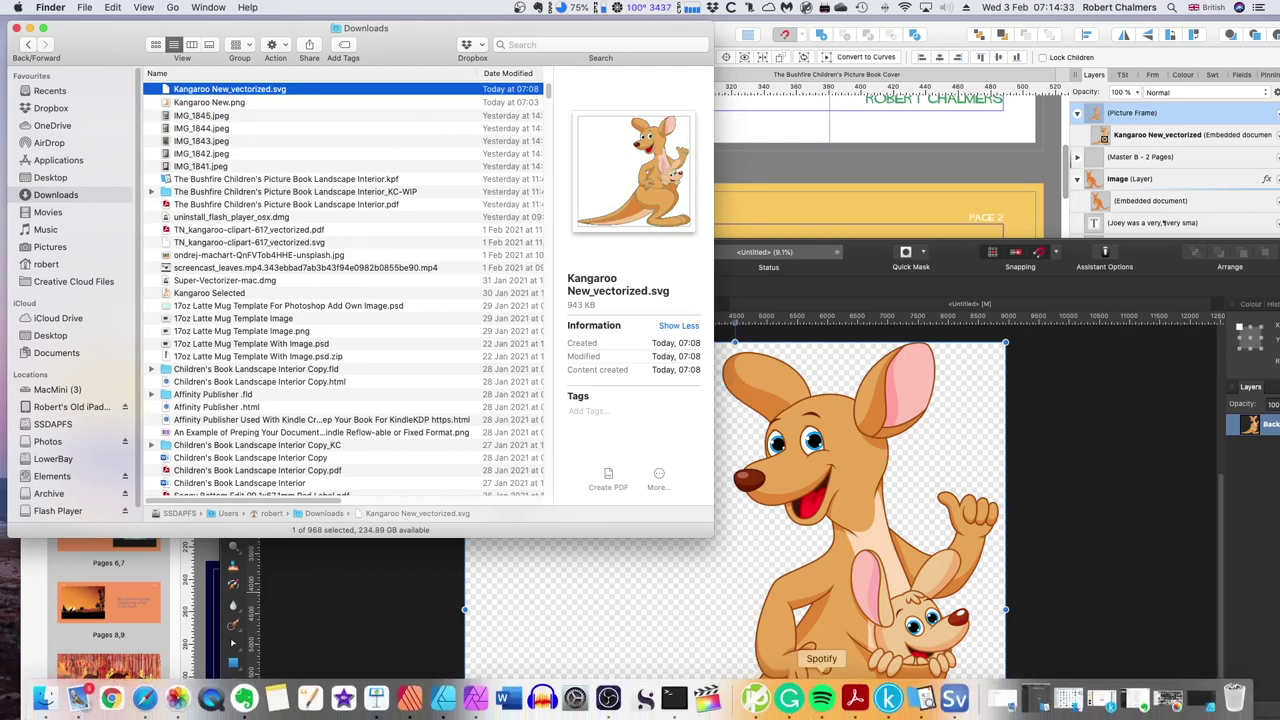
click(956, 700)
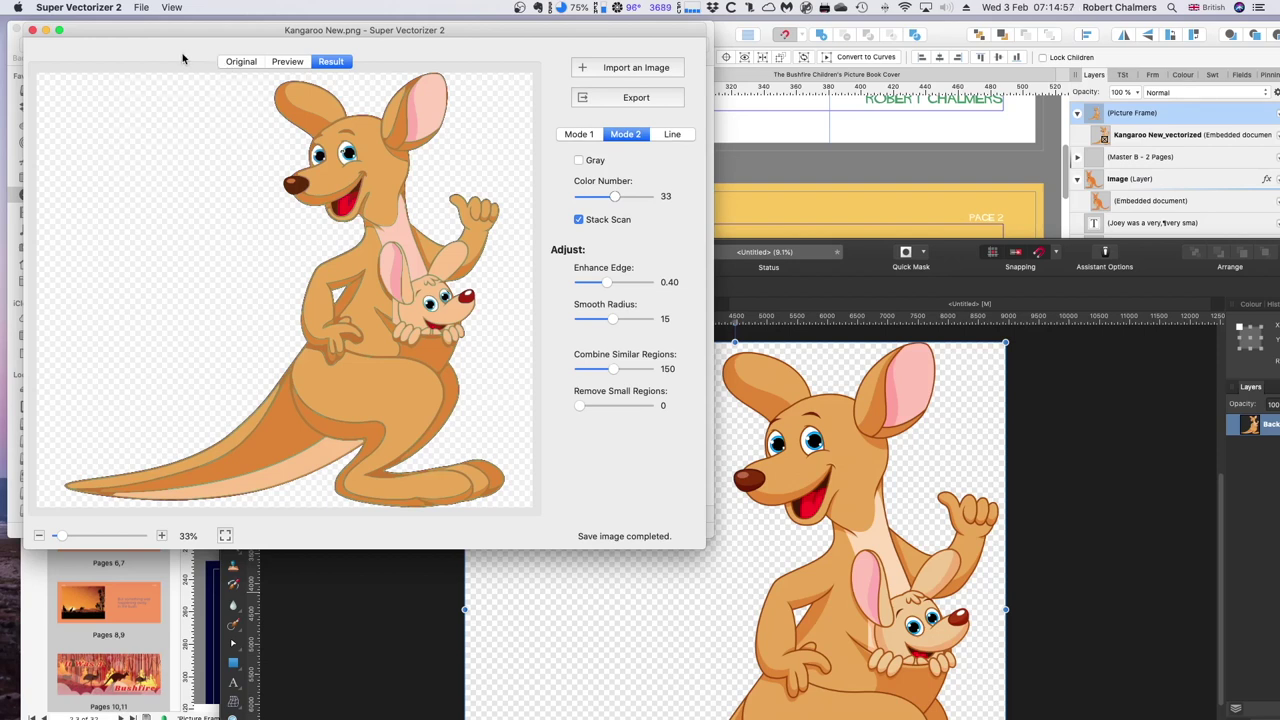
click(605, 67)
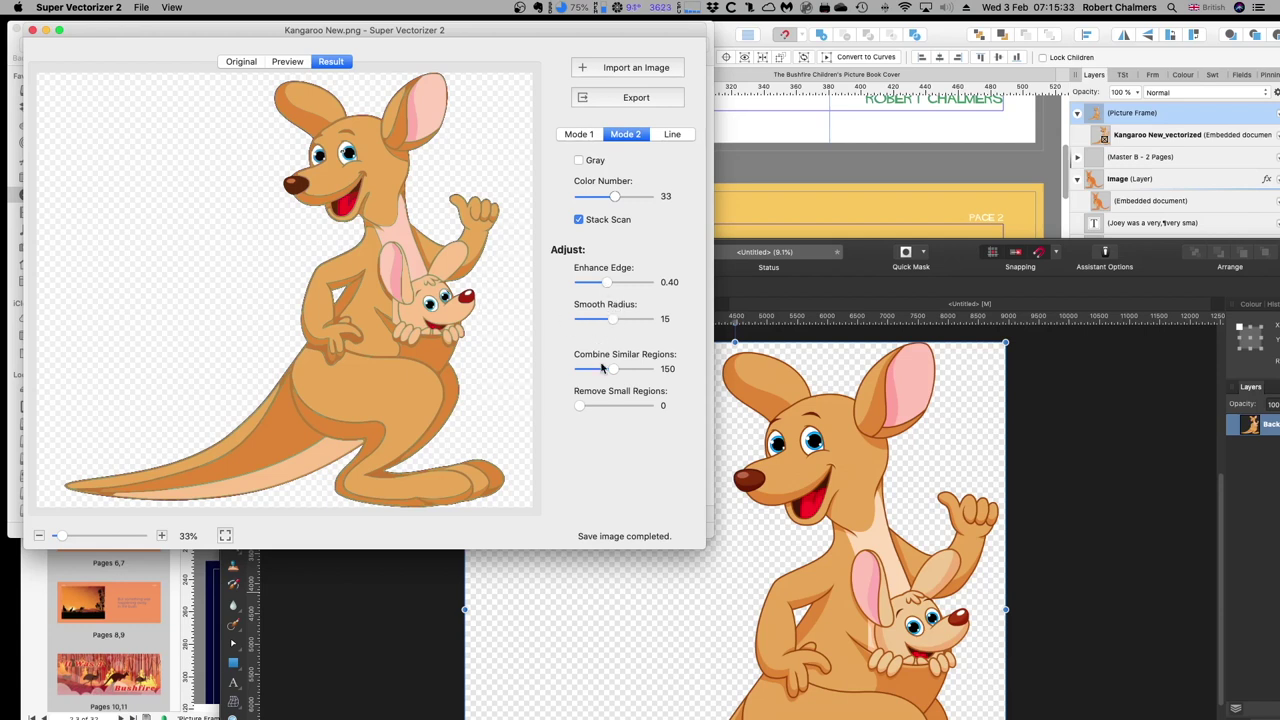
click(628, 99)
- Return to the Downloads folder in Finder and open Kangaroo New_vectorized.svg with Affinity Designer
mouse_move(535, 705)
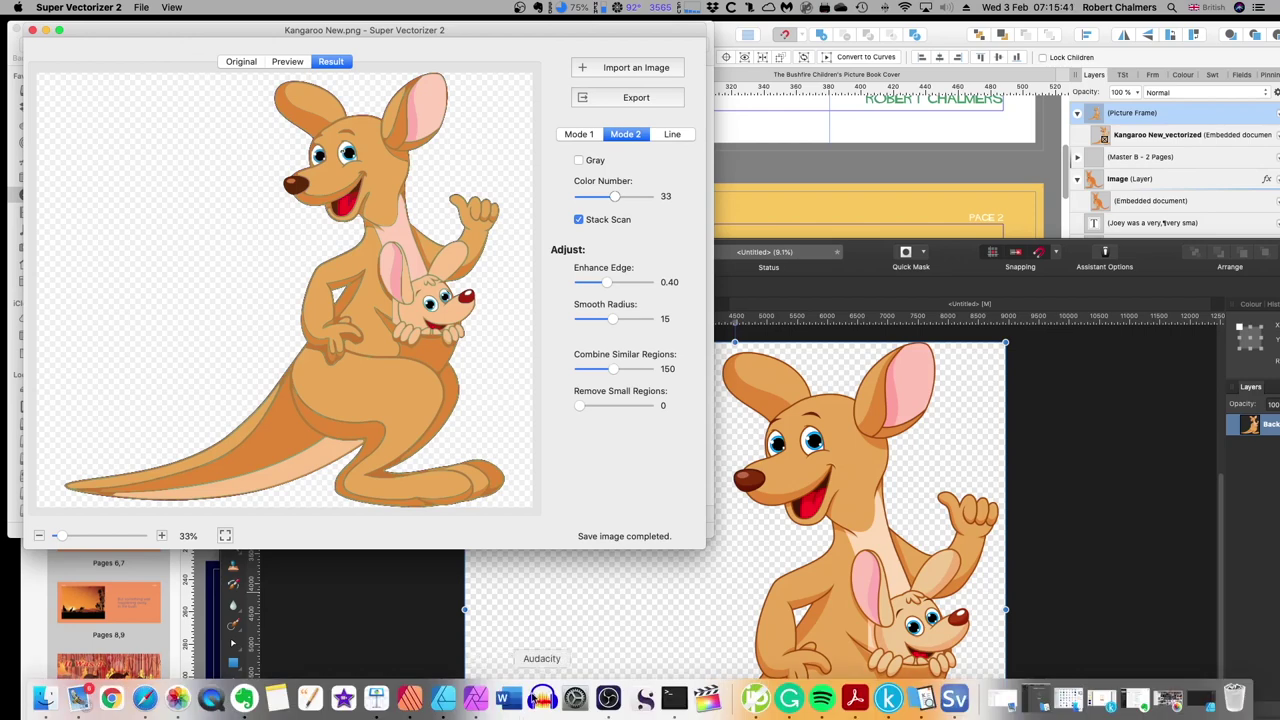
click(44, 700)
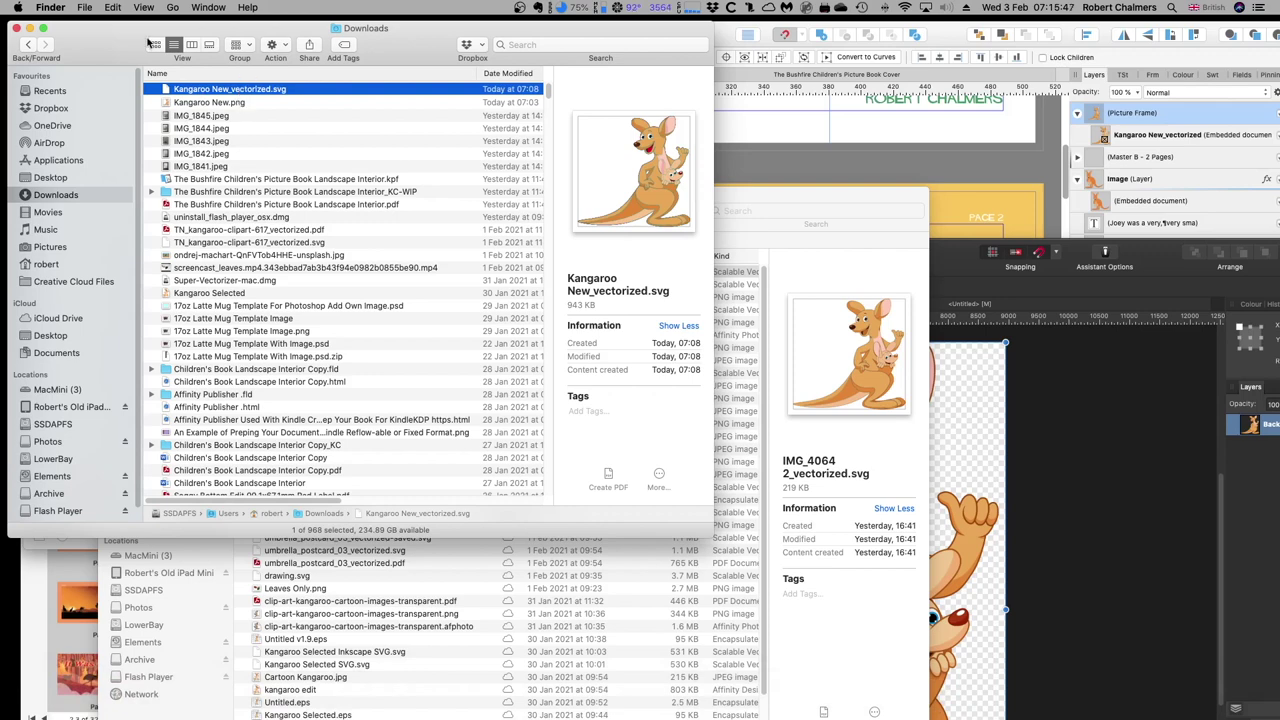
drag(125, 40, 150, 95)
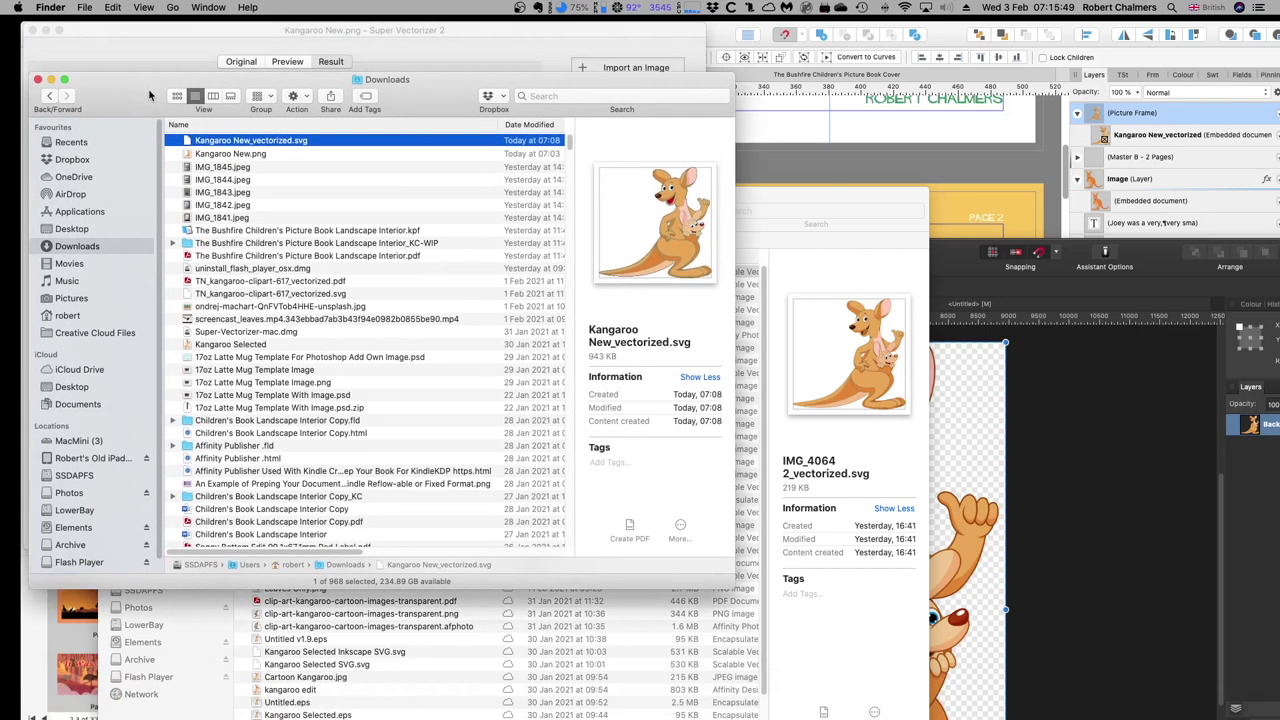
right_click(240, 142)
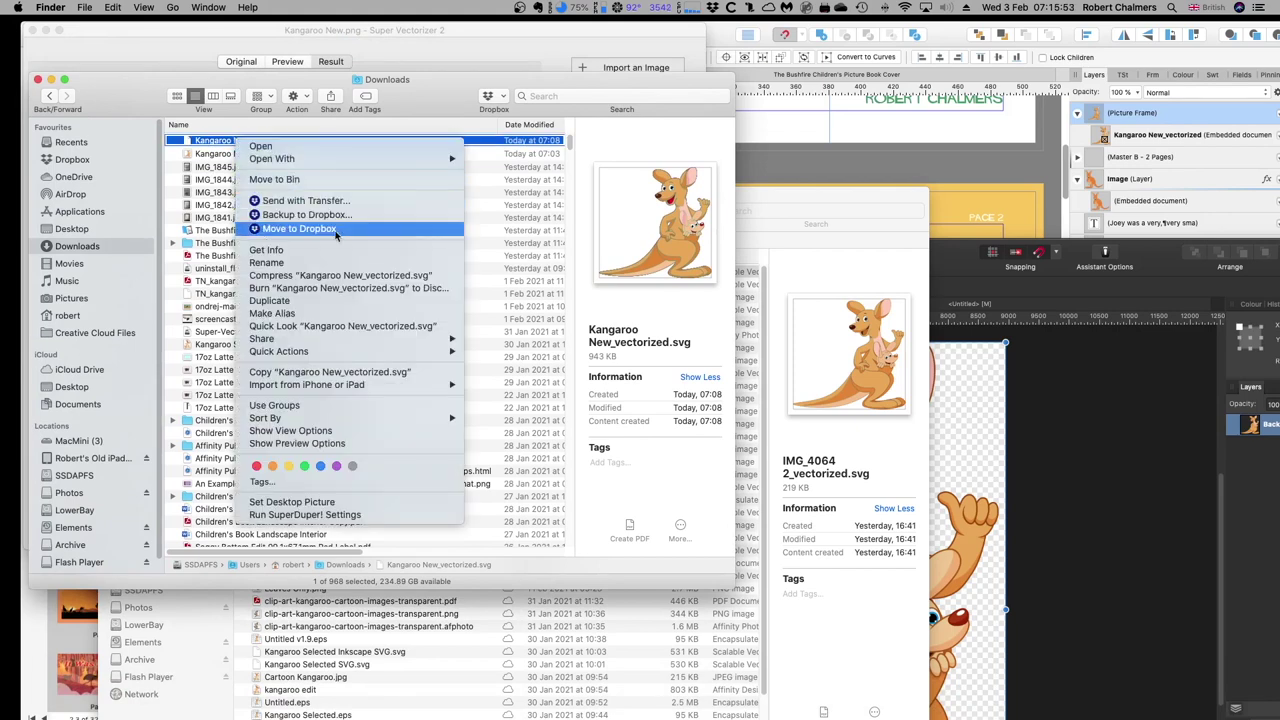
mouse_move(430, 160)
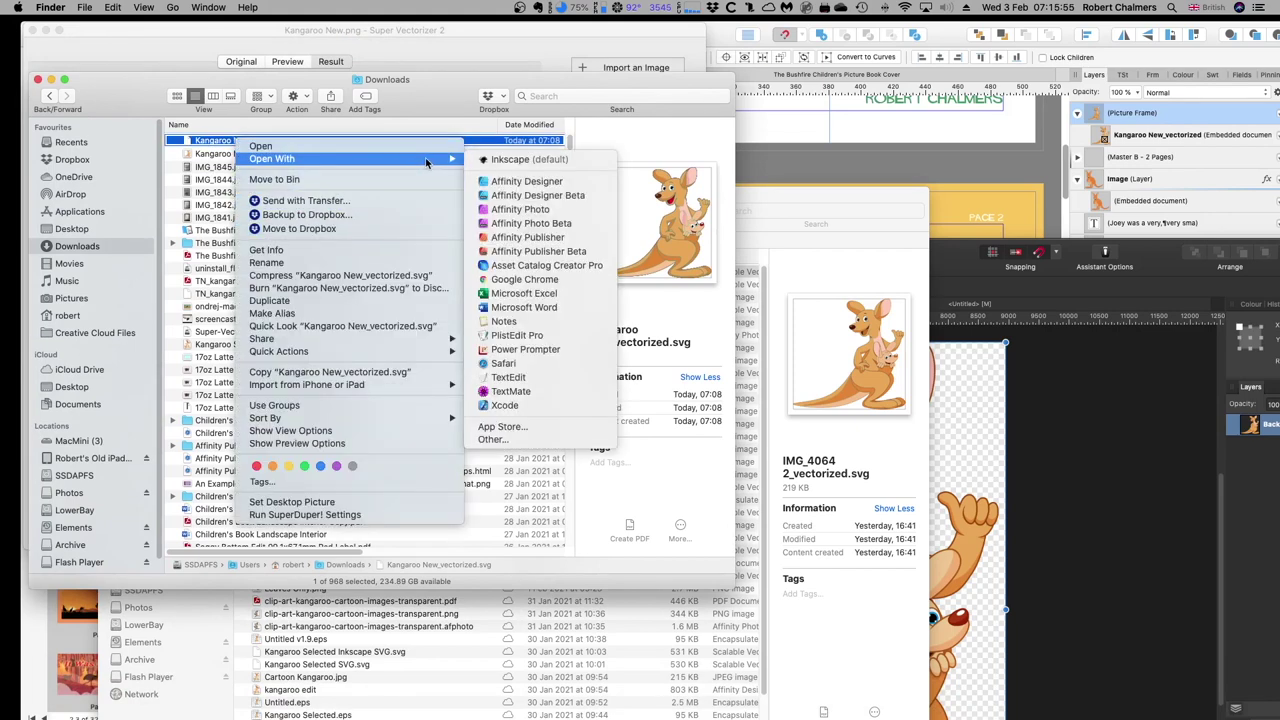
click(524, 184)
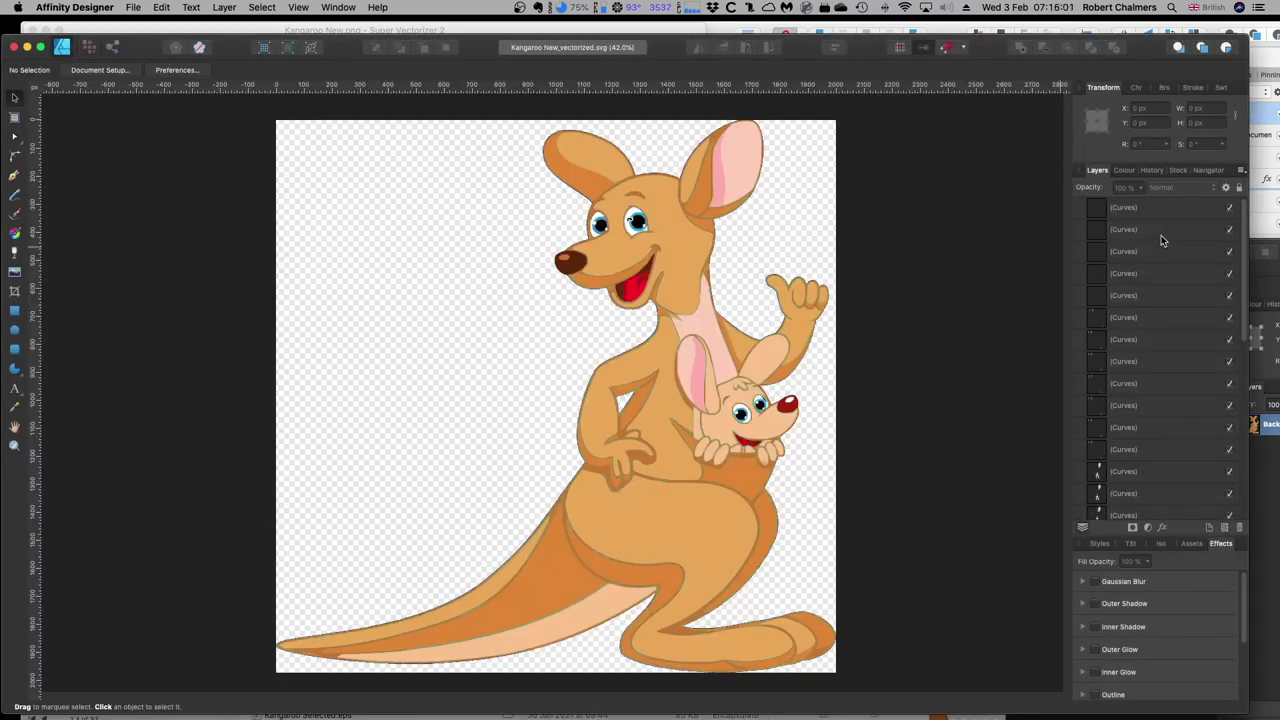
- Examine the vectorized kangaroo's stack of curve layers, selecting several full-figure layers low in the stack and the topmost one
scroll(1170, 253, down, 3)
scroll(1170, 253, down, 5)
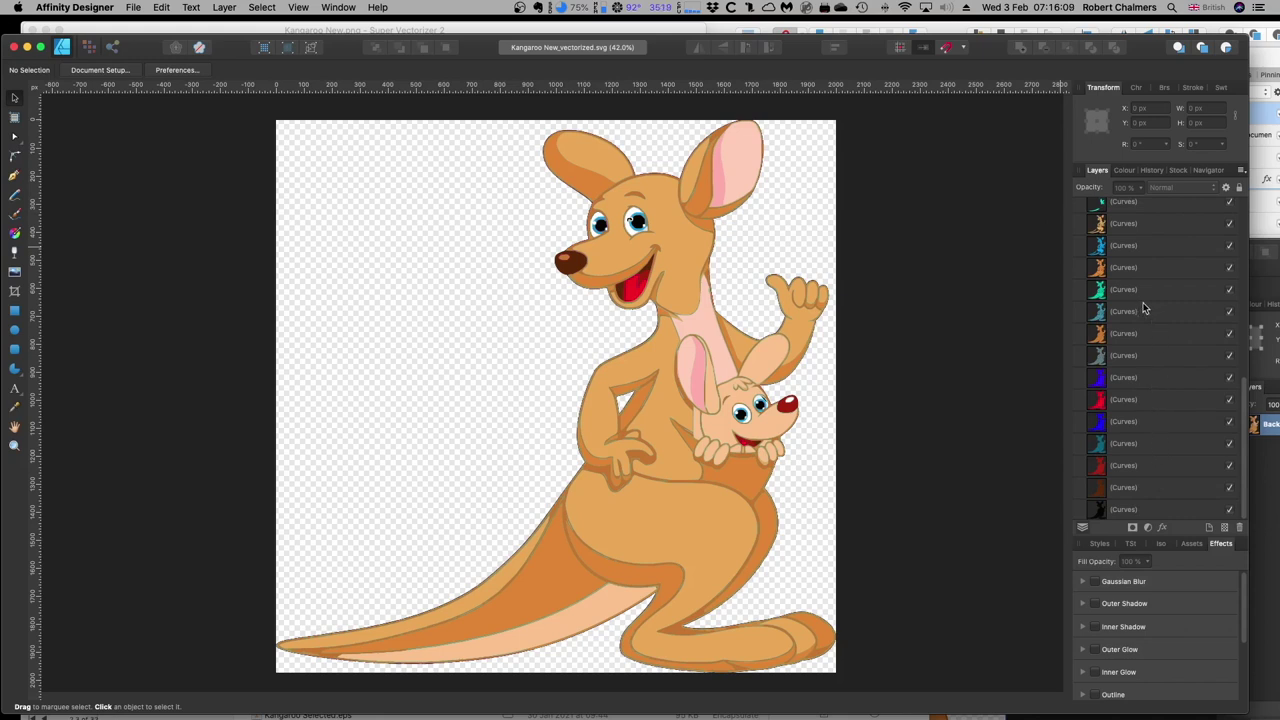
click(1121, 270)
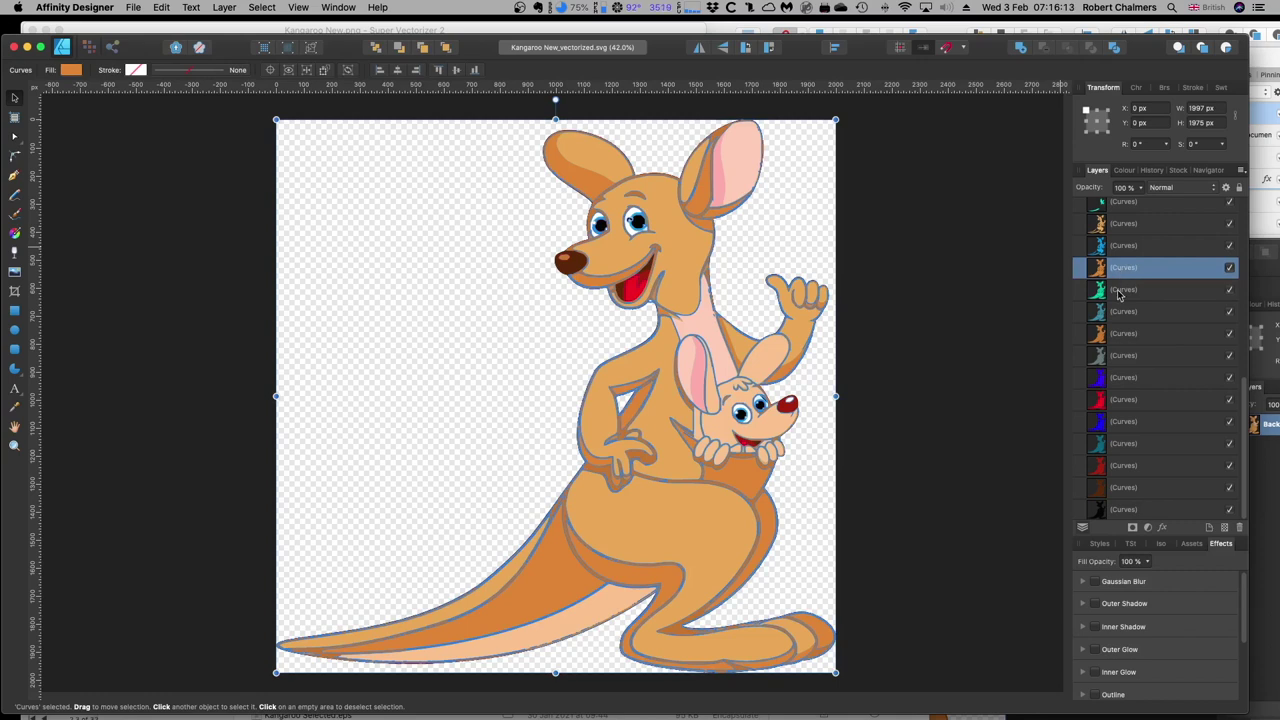
click(1121, 291)
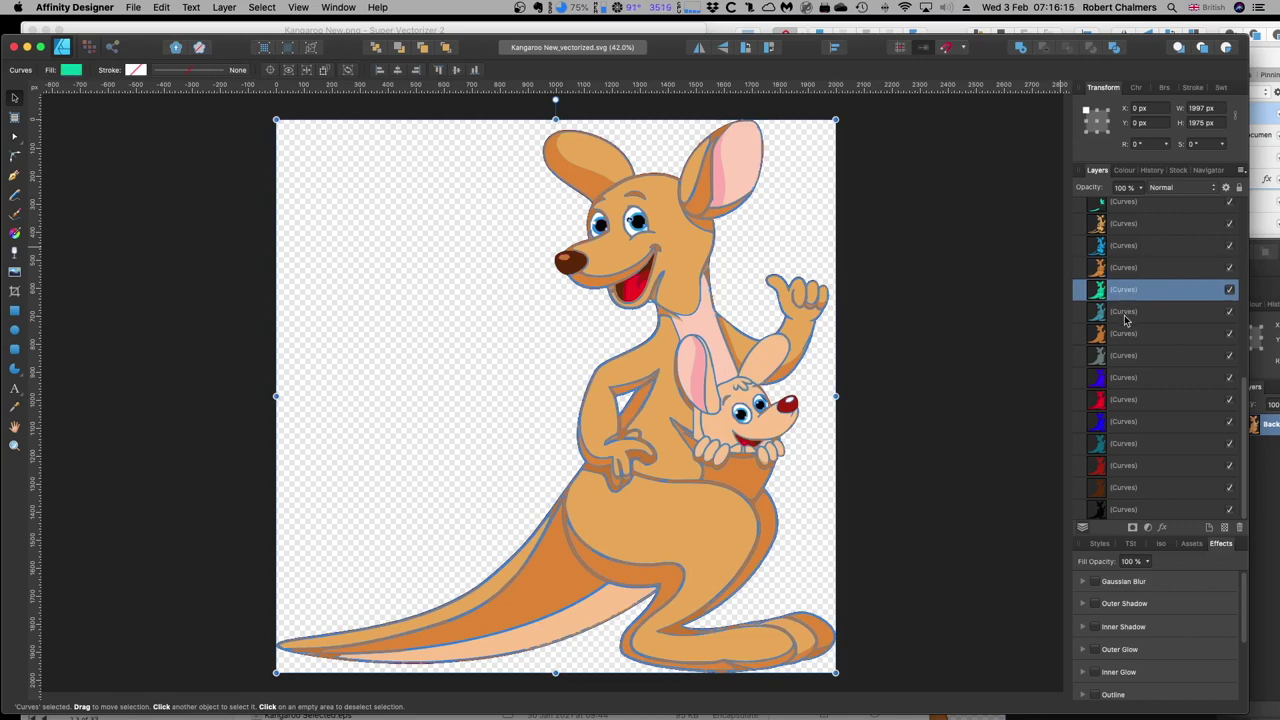
click(1124, 316)
click(1128, 336)
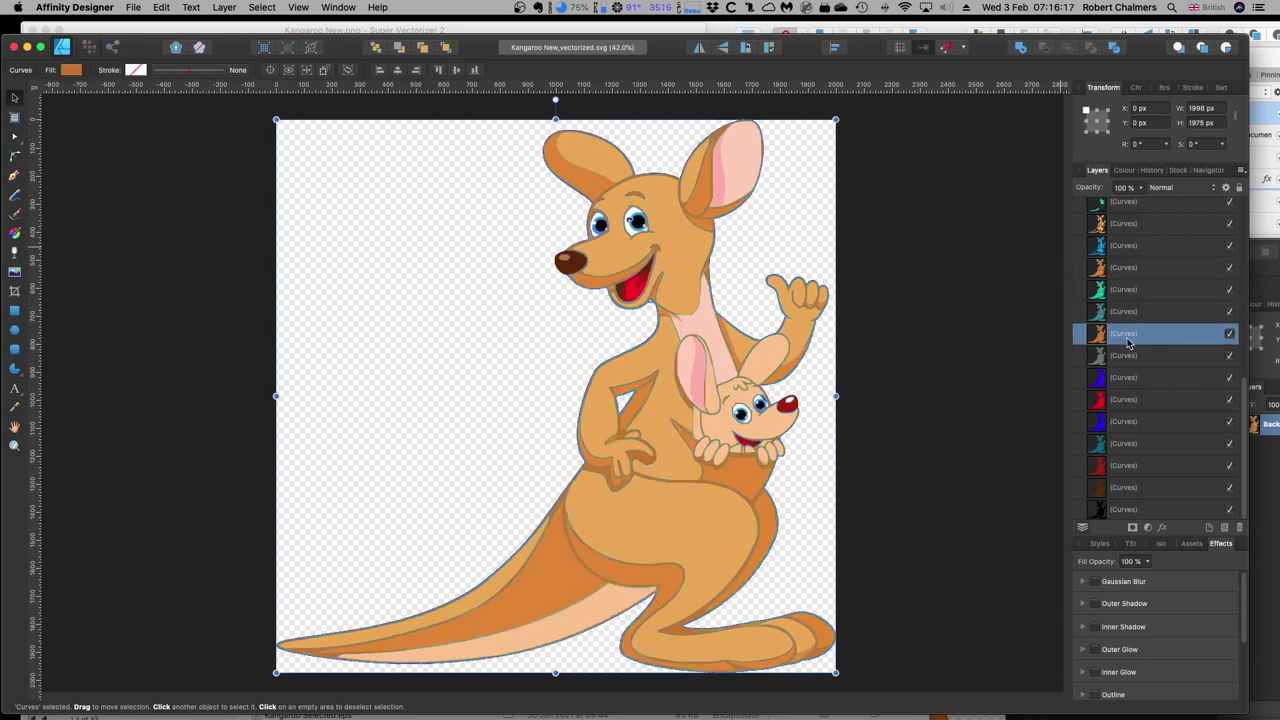
scroll(1136, 264, up, 5)
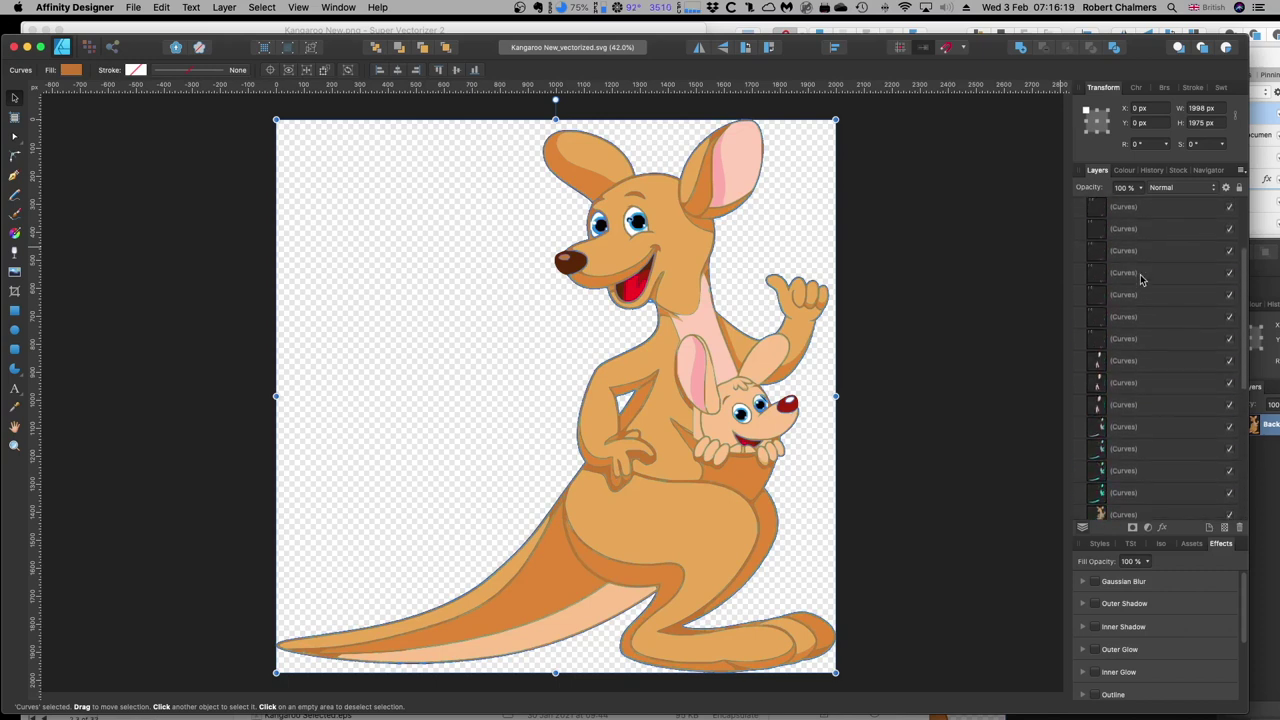
click(1144, 210)
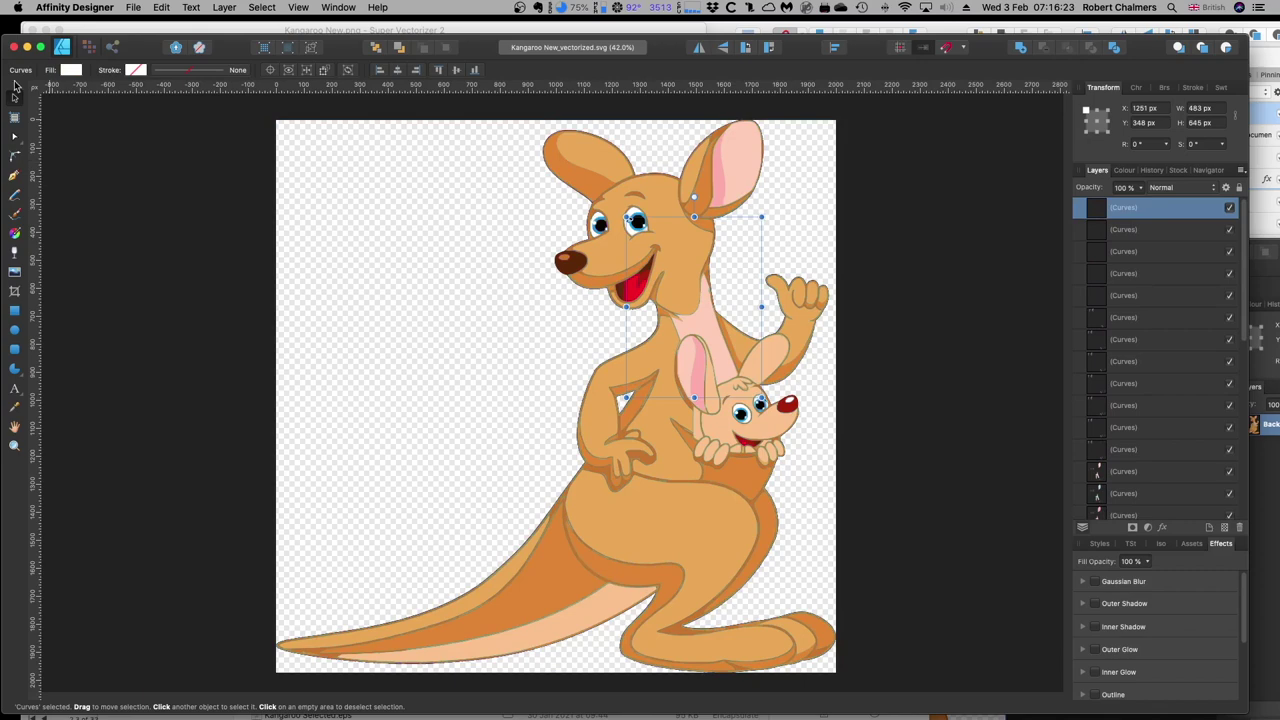
- Hide Affinity Designer and Super Vectorizer 2, and clear away the open Finder windows
click(103, 12)
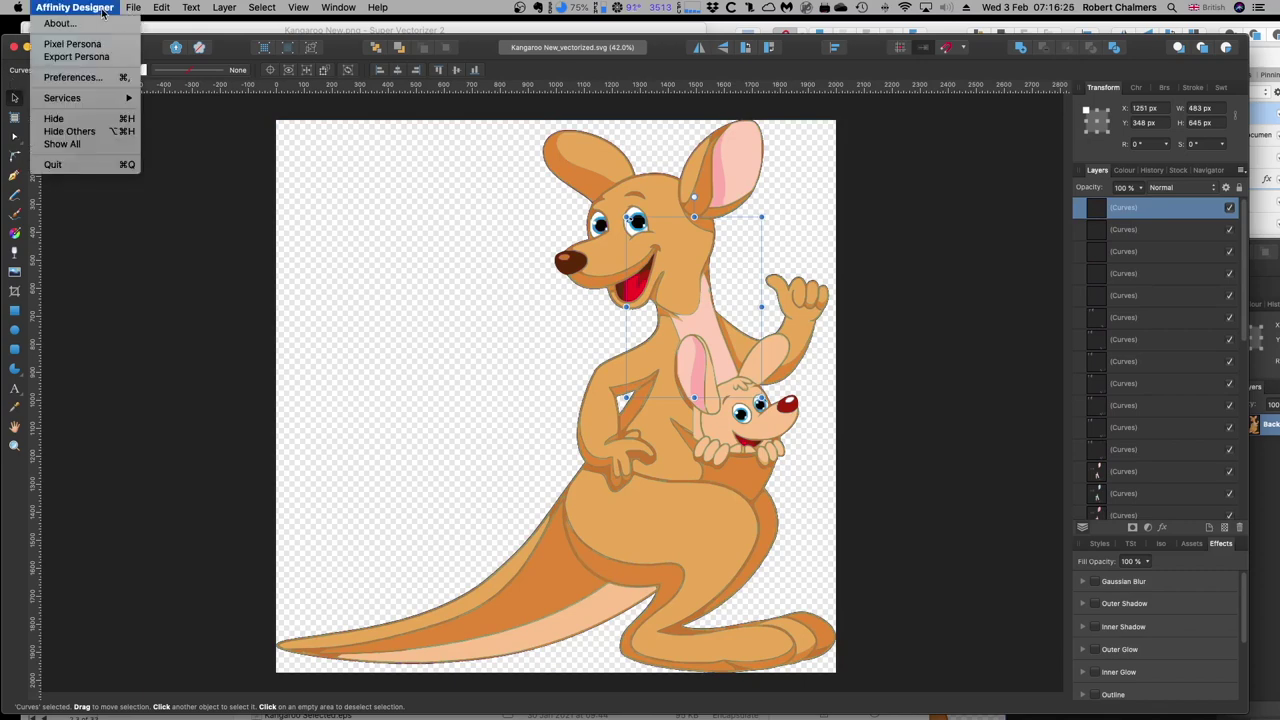
click(55, 118)
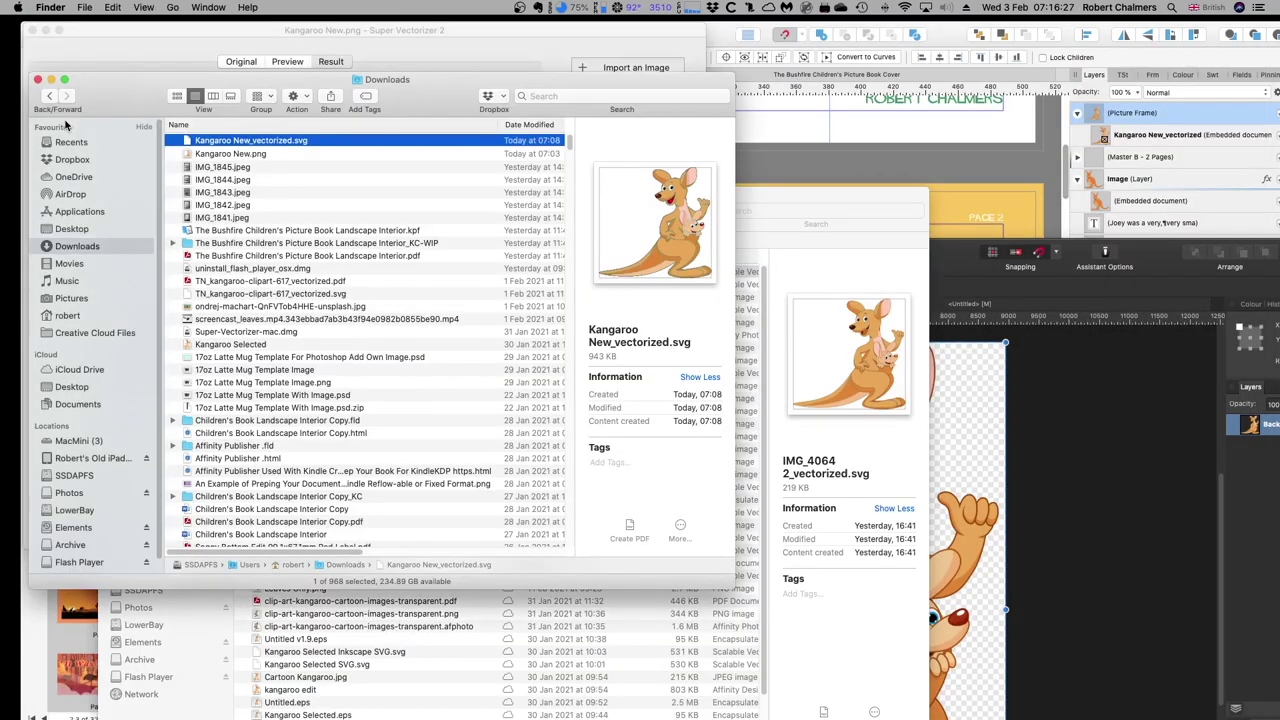
click(94, 51)
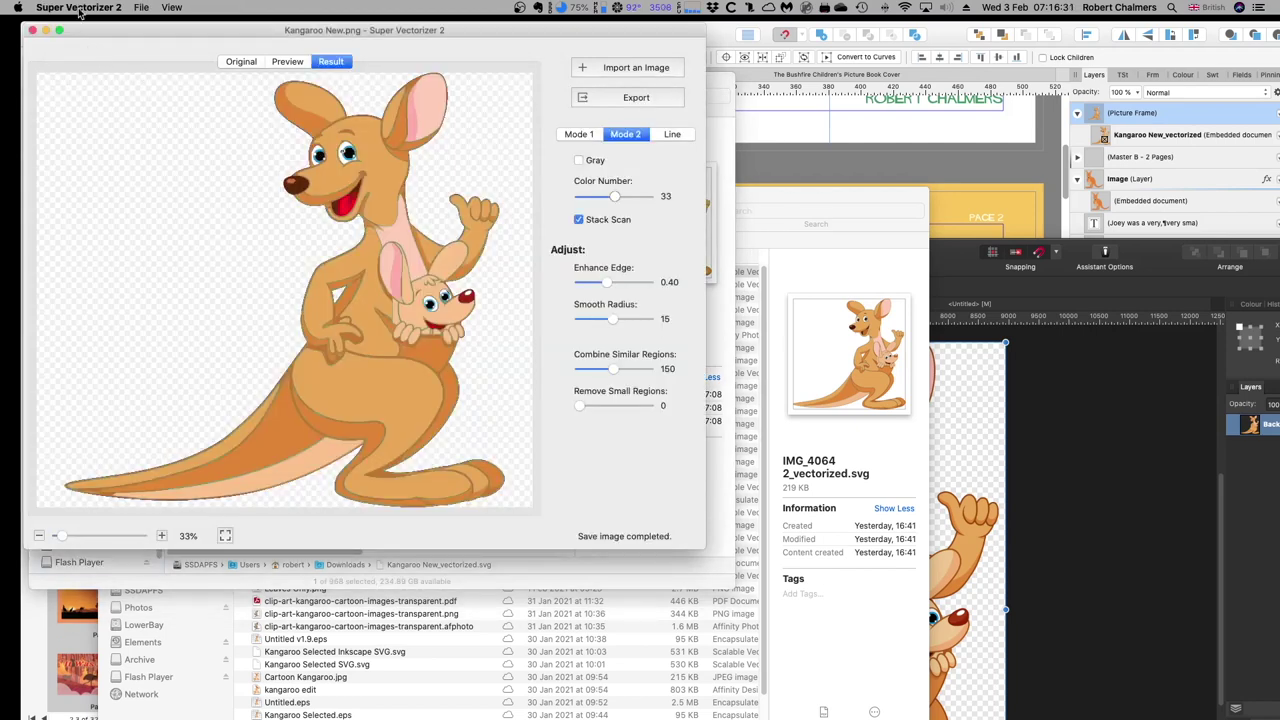
click(80, 9)
click(86, 86)
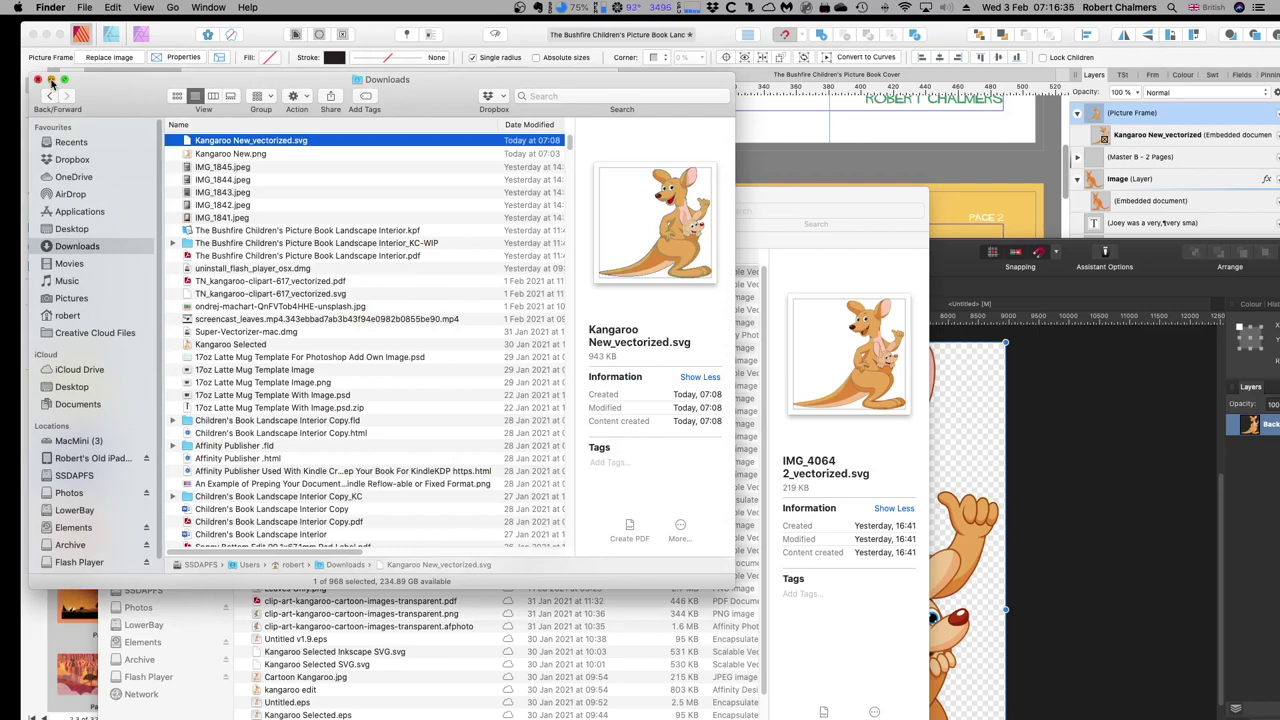
click(51, 80)
click(120, 185)
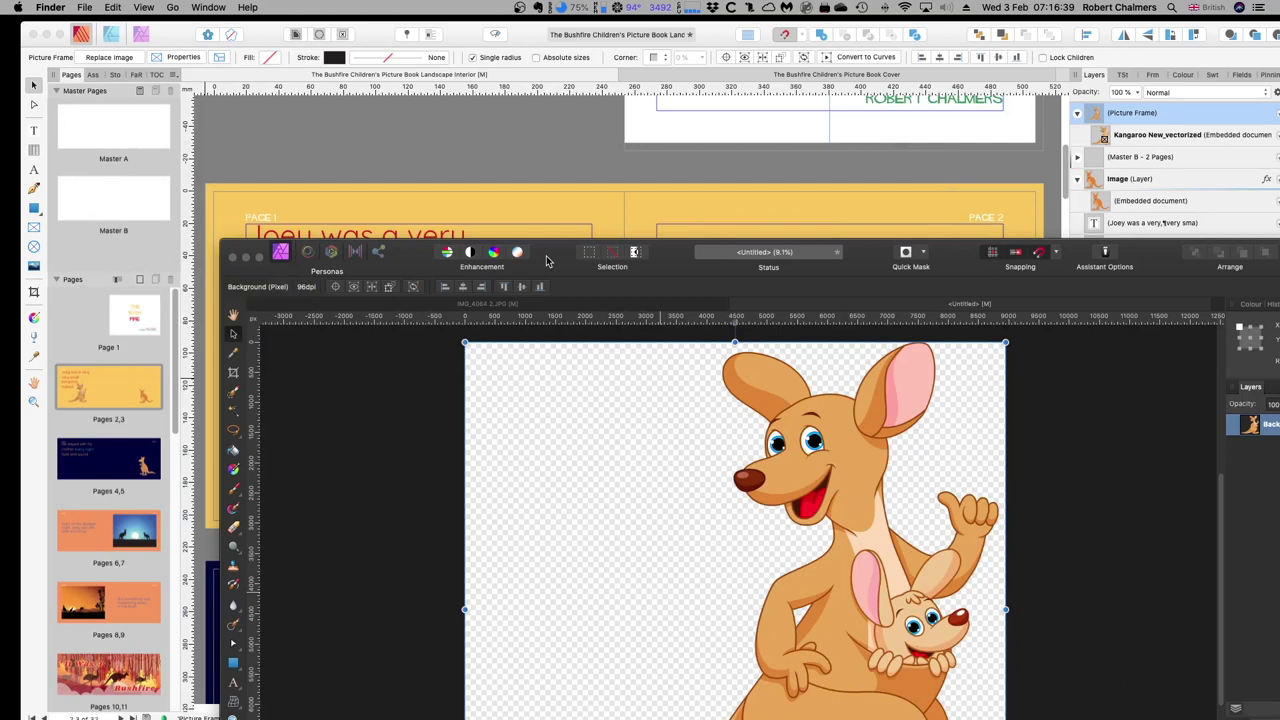
- Reposition and hide Affinity Photo, then switch to the picture book interior in Affinity Publisher at the page 1 kangaroo
double_click(546, 261)
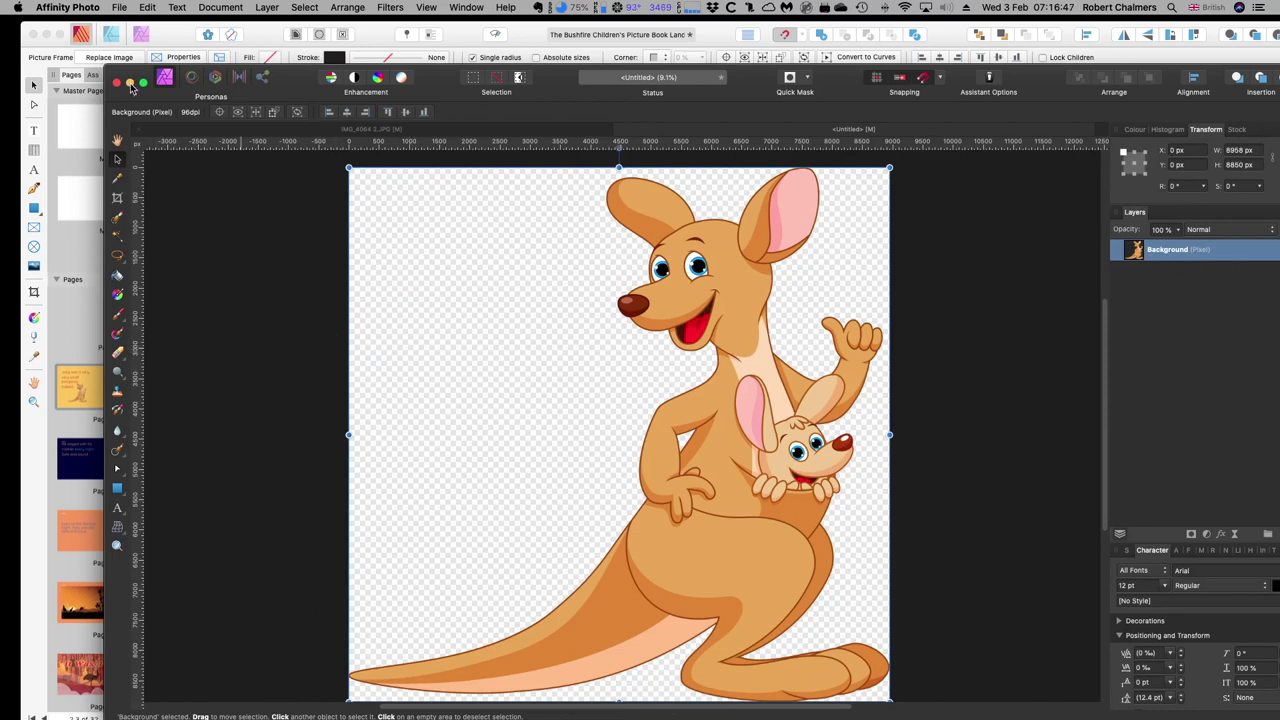
click(79, 9)
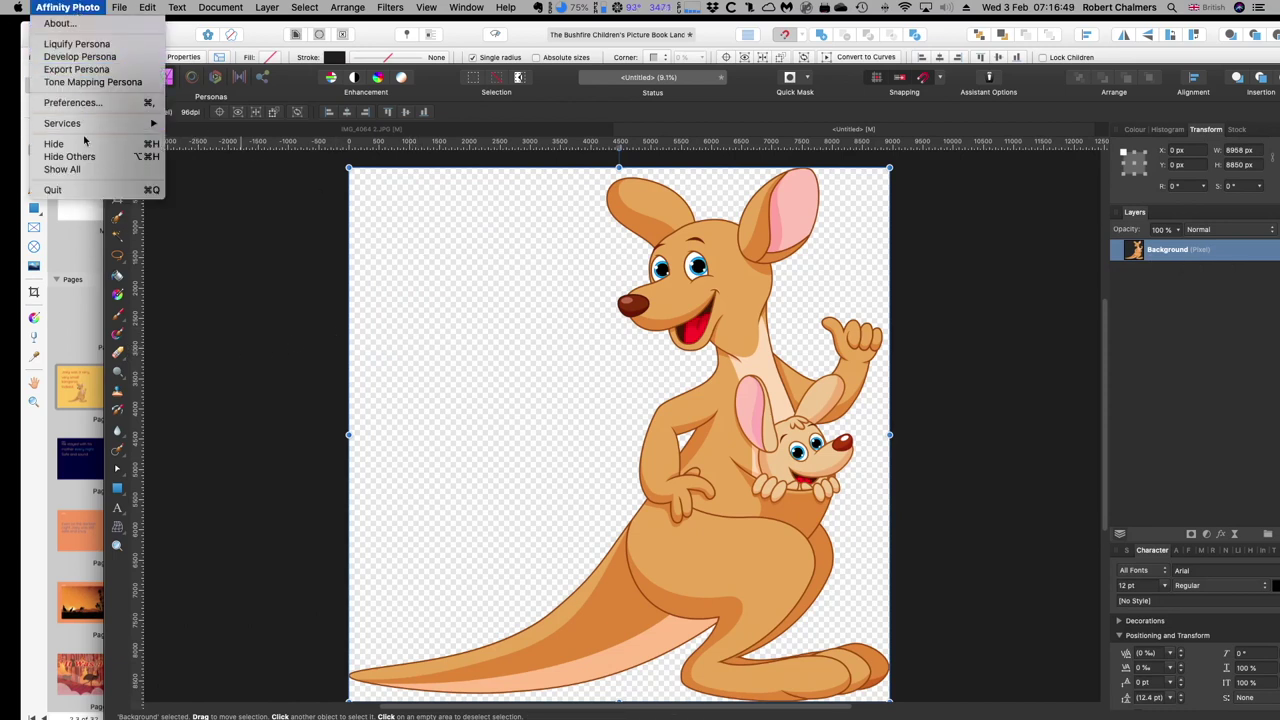
click(85, 144)
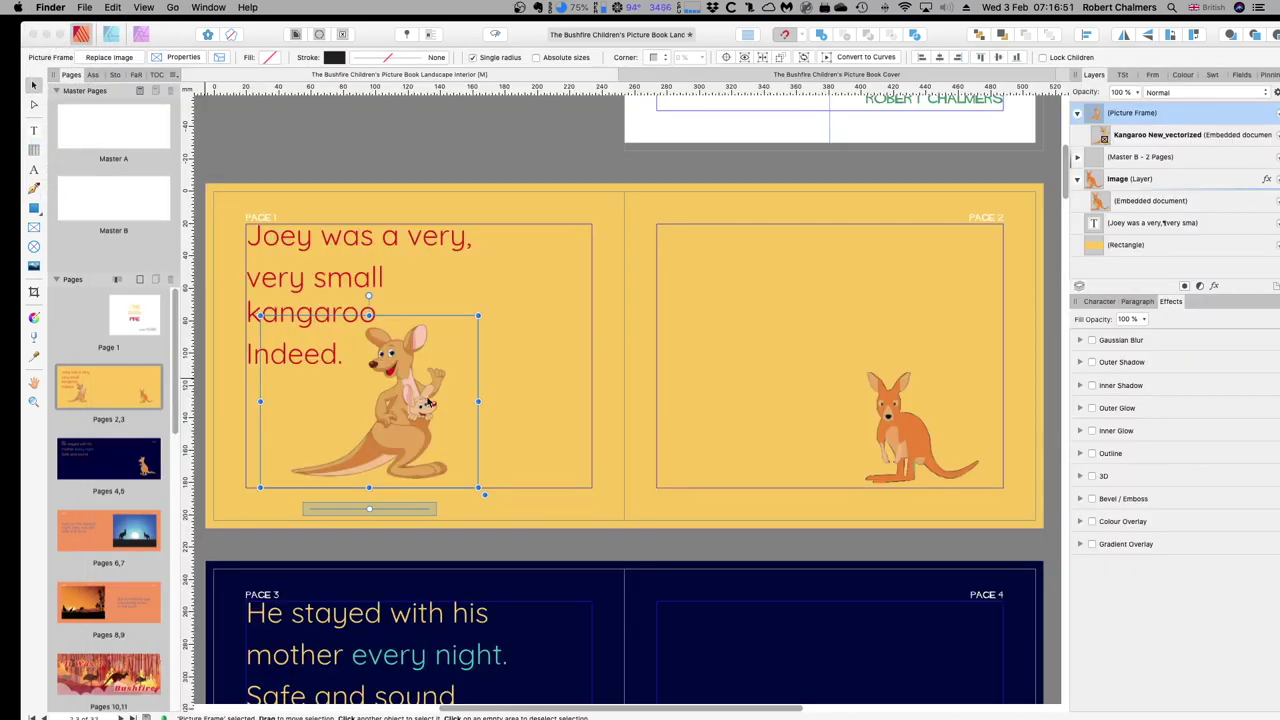
click(420, 402)
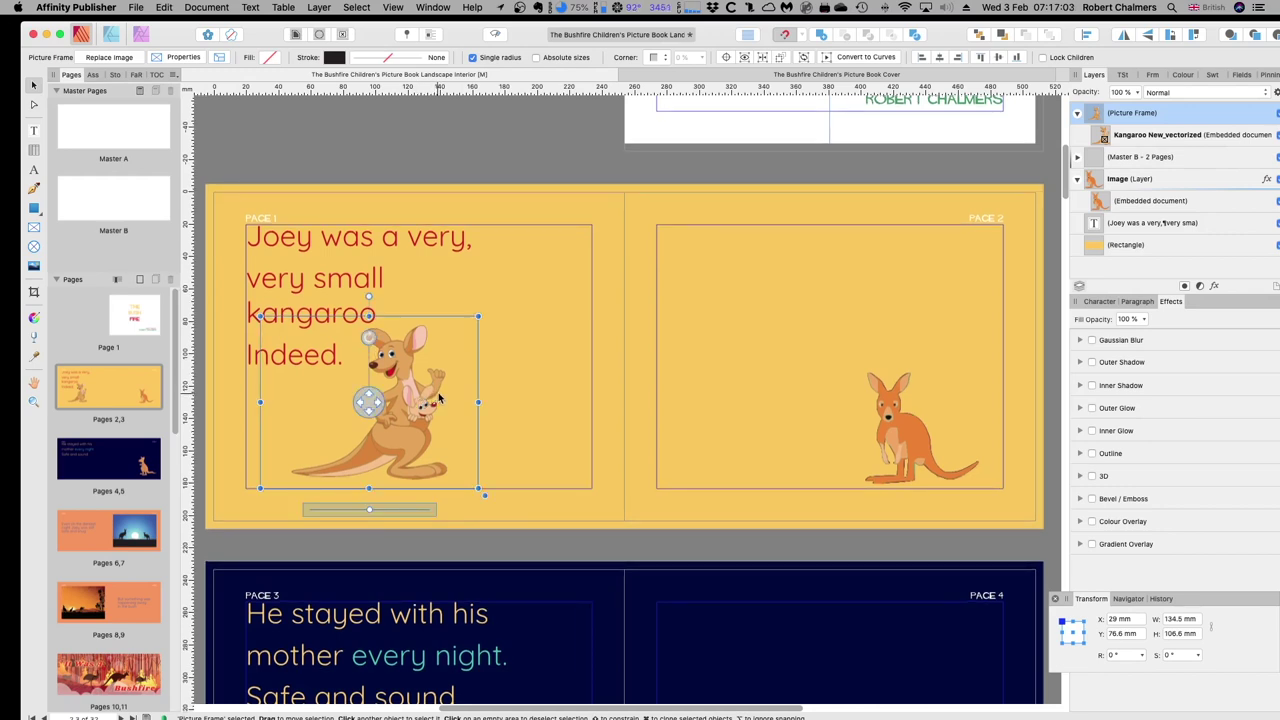
- Enlarge the kangaroo's picture frame to about 187 × 142 mm, try its content at 110%, and scale the content back down
drag(477, 318, 563, 262)
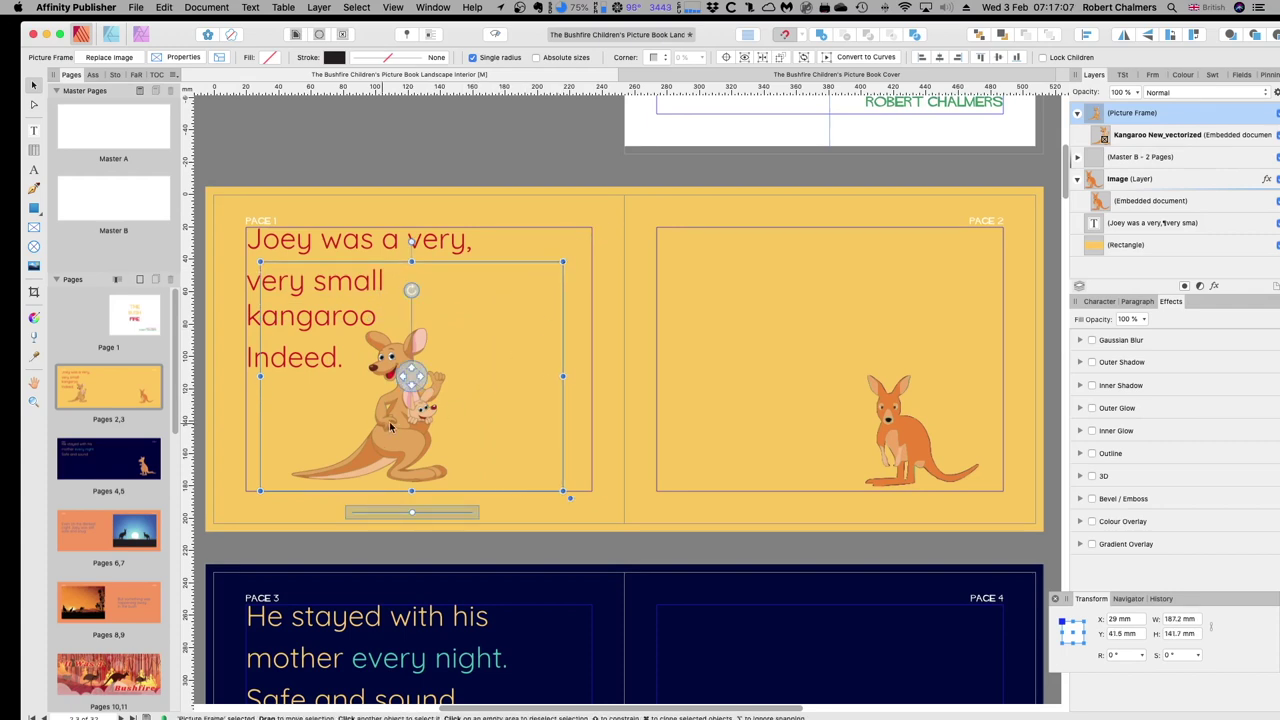
scroll(414, 415, down, 1)
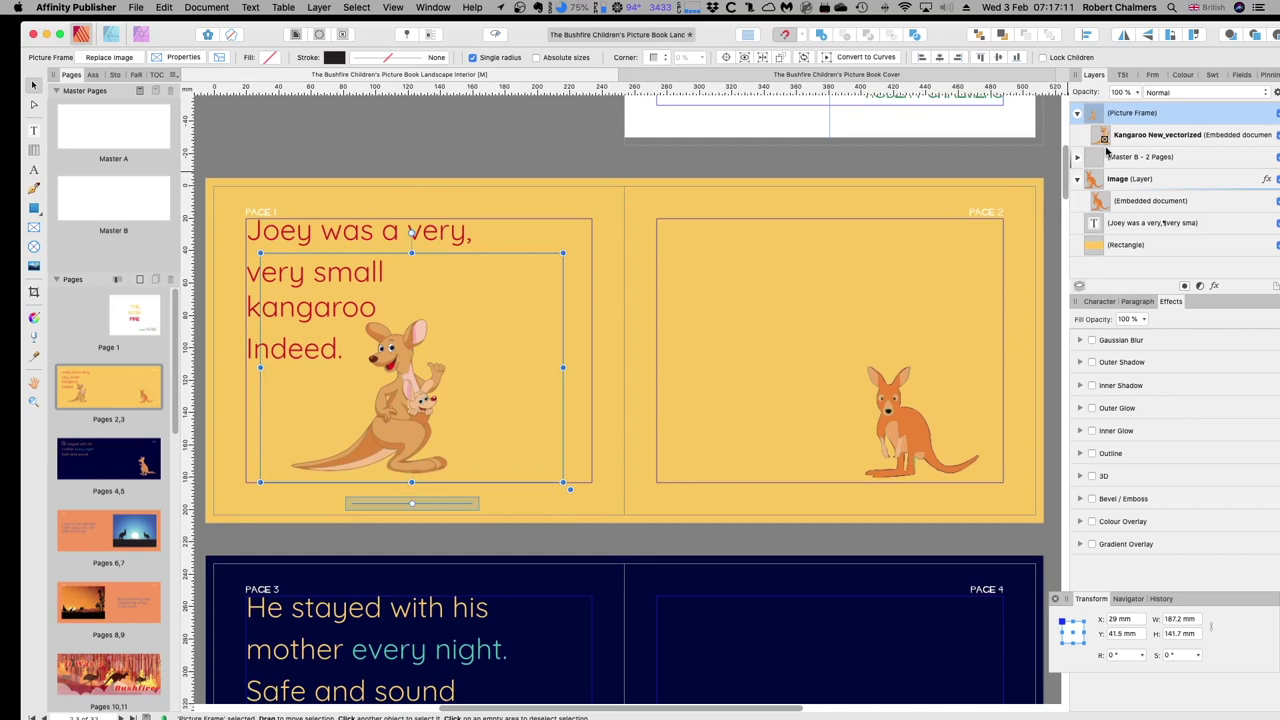
scroll(411, 521, up, 1)
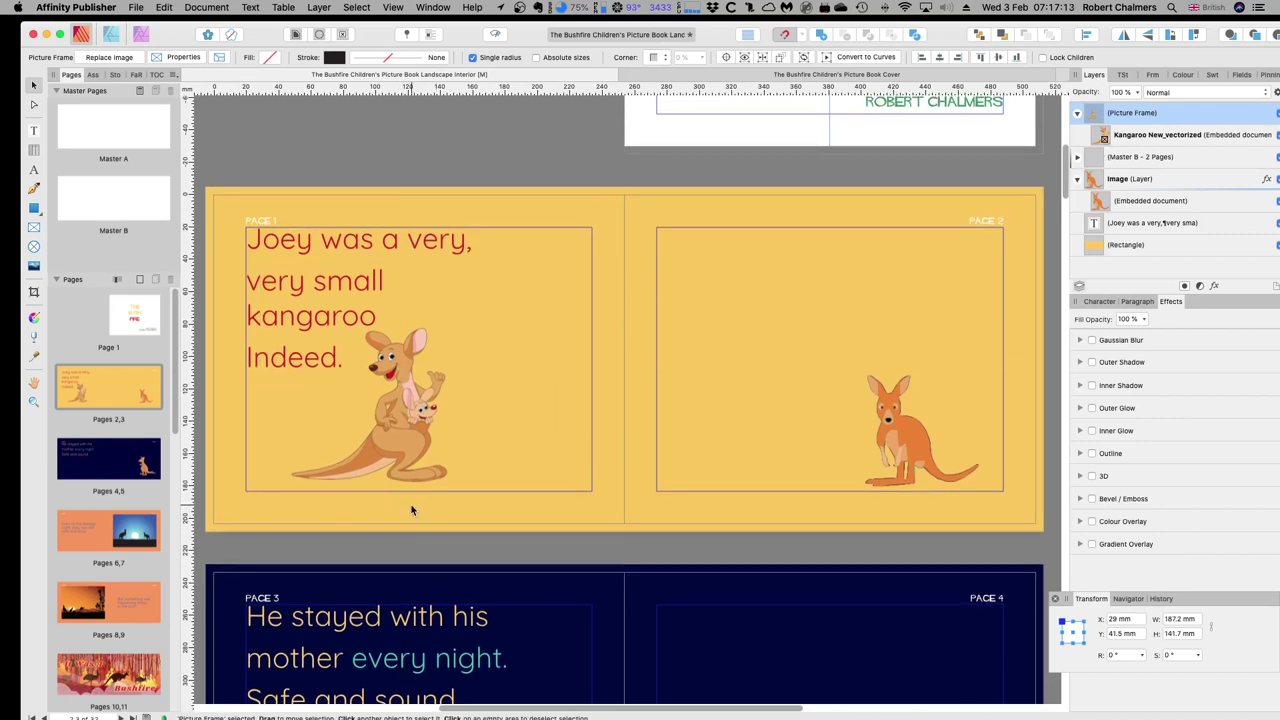
drag(414, 512, 468, 514)
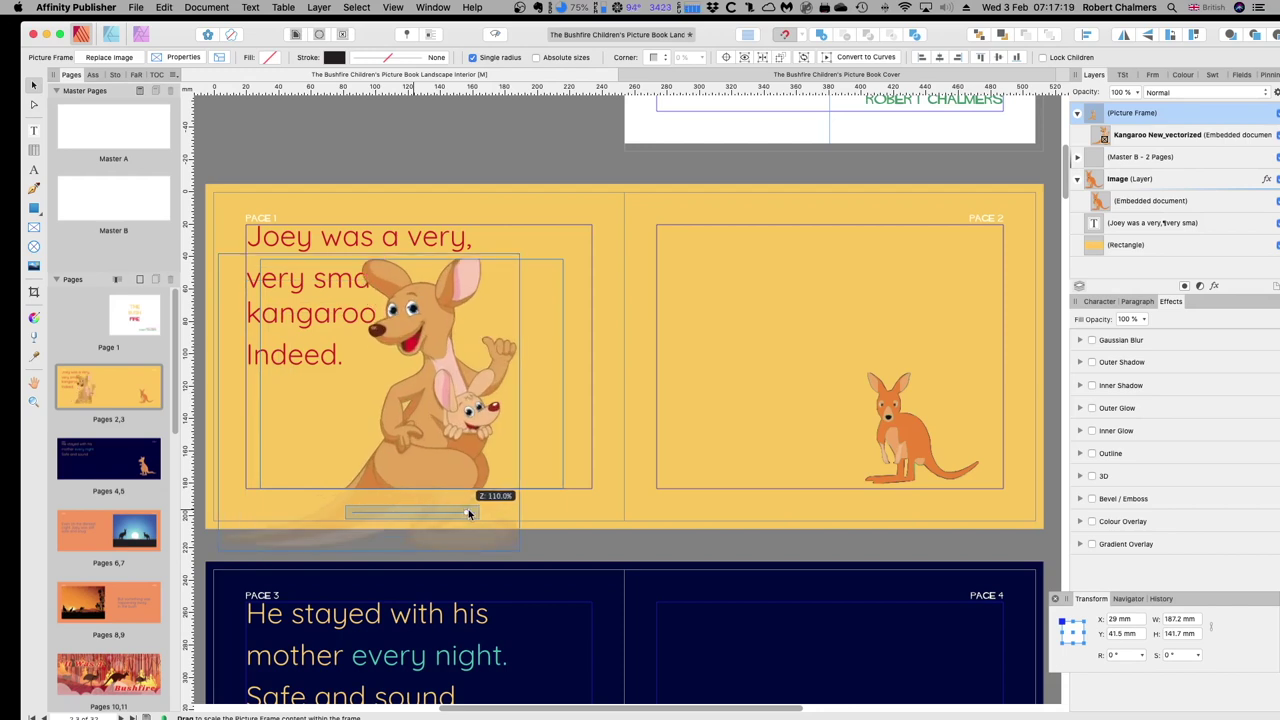
drag(468, 514, 408, 515)
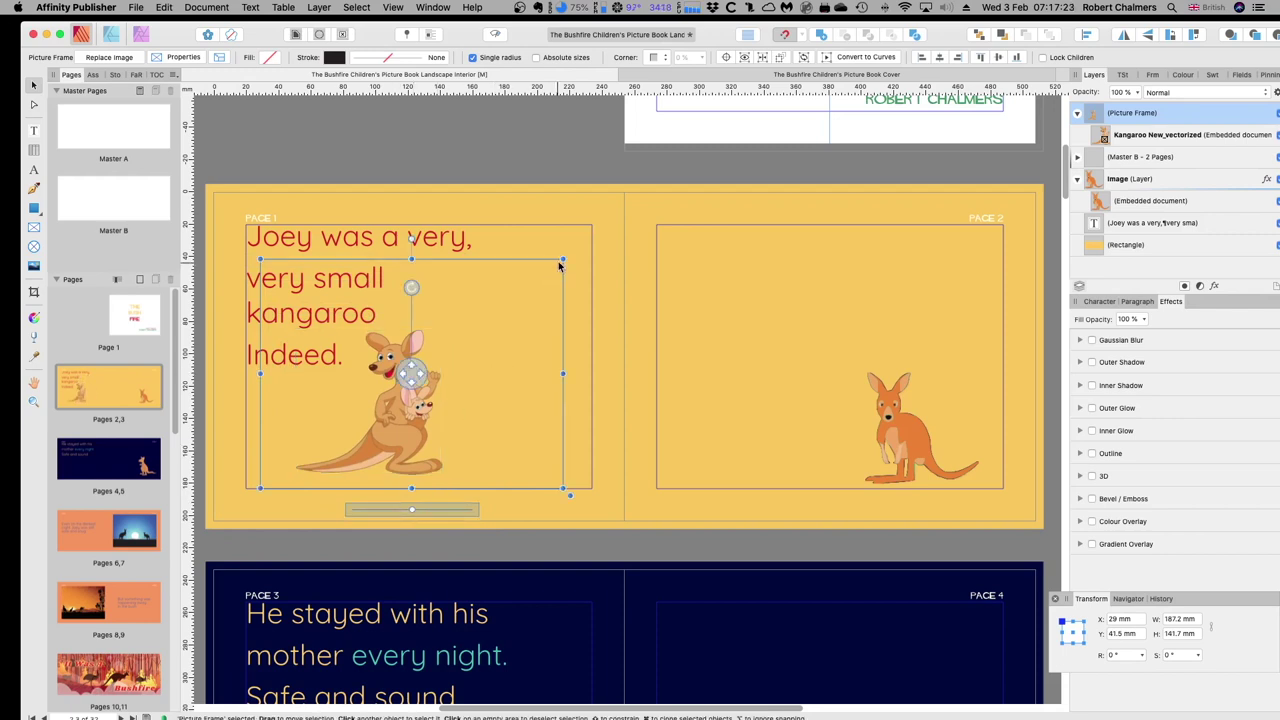
- Shrink the picture frame around the kangaroo to about 101 × 100 mm and select the yellow background rectangle
drag(565, 257, 453, 325)
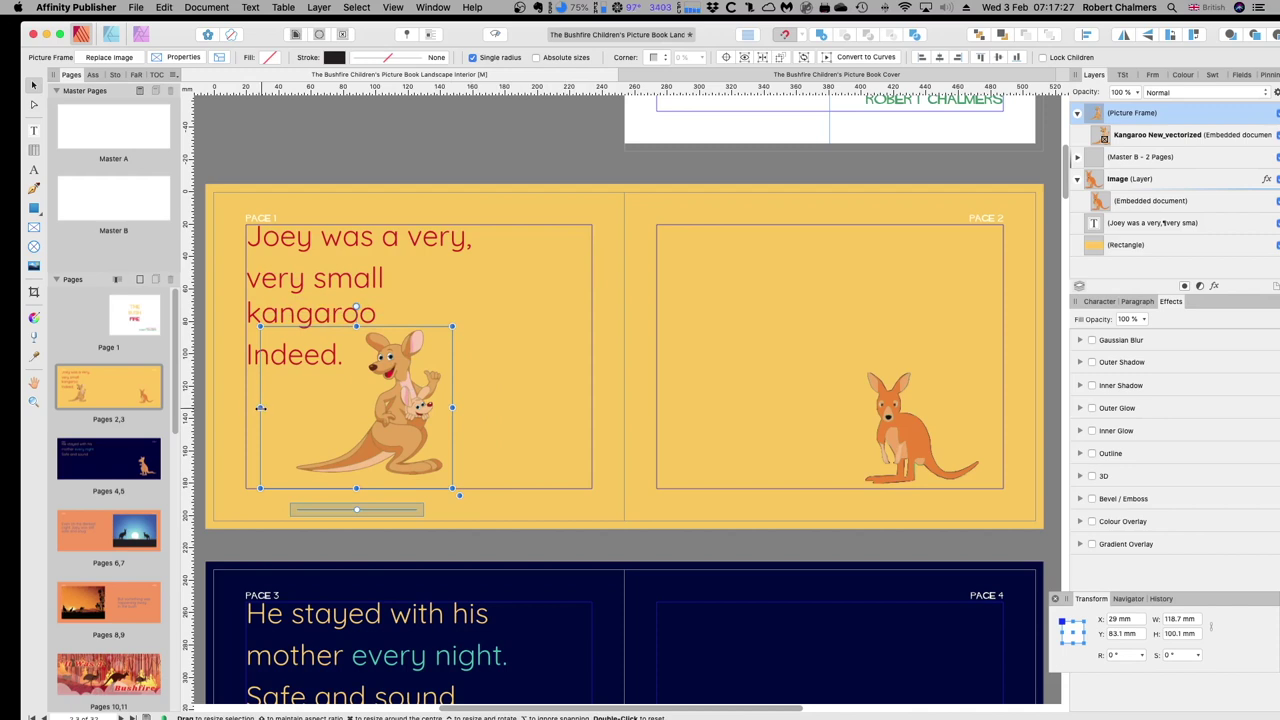
drag(260, 407, 290, 407)
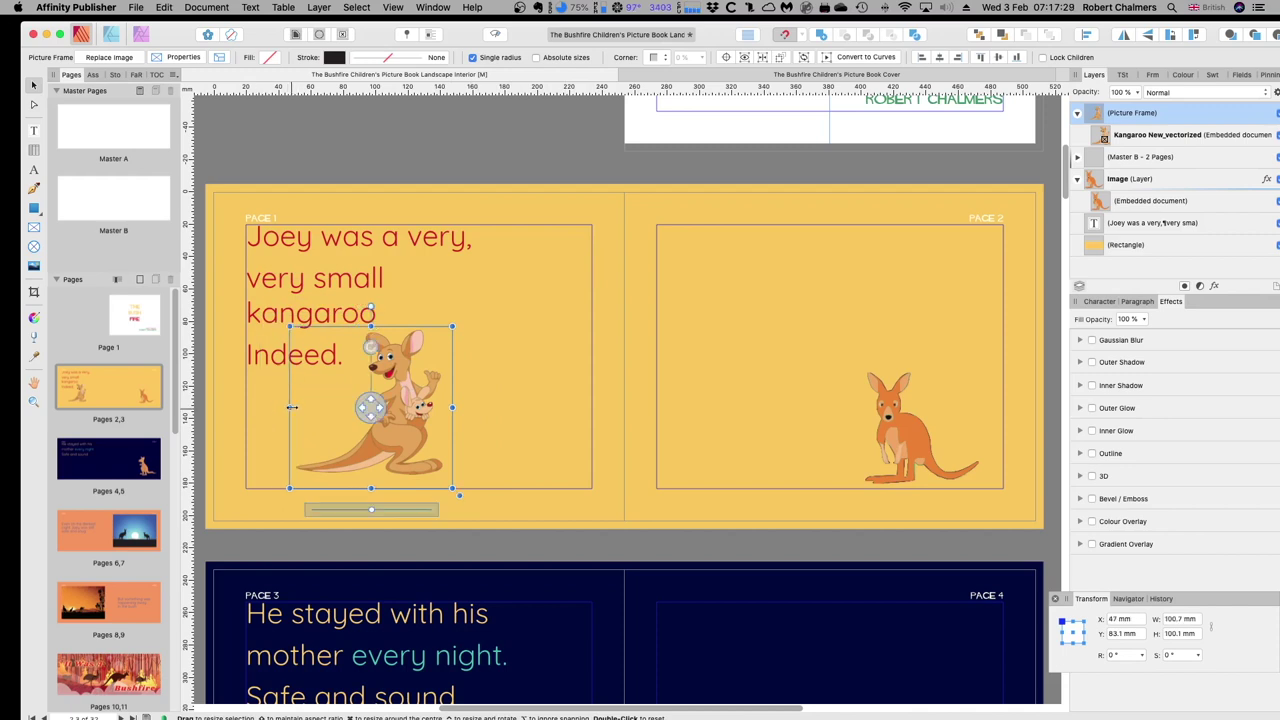
click(415, 277)
click(529, 377)
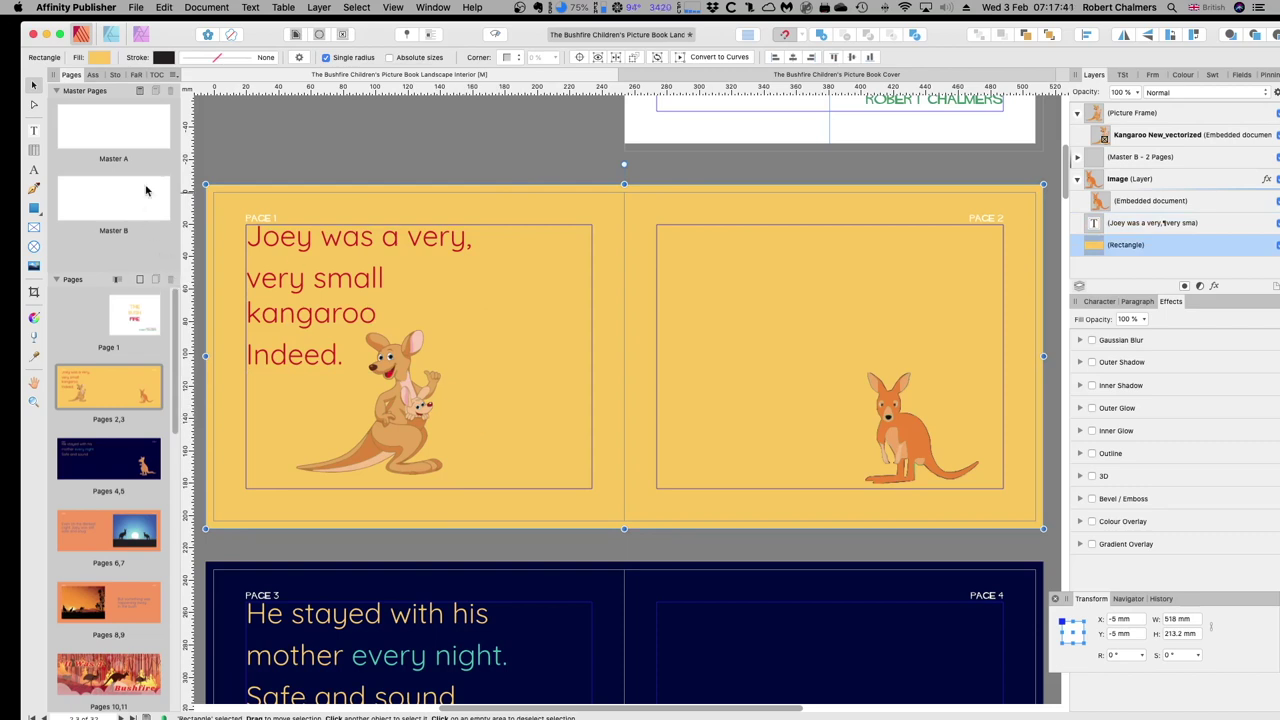
- Open Master A and Master B in turn to compare their layouts and layers, ending on Master A
double_click(119, 137)
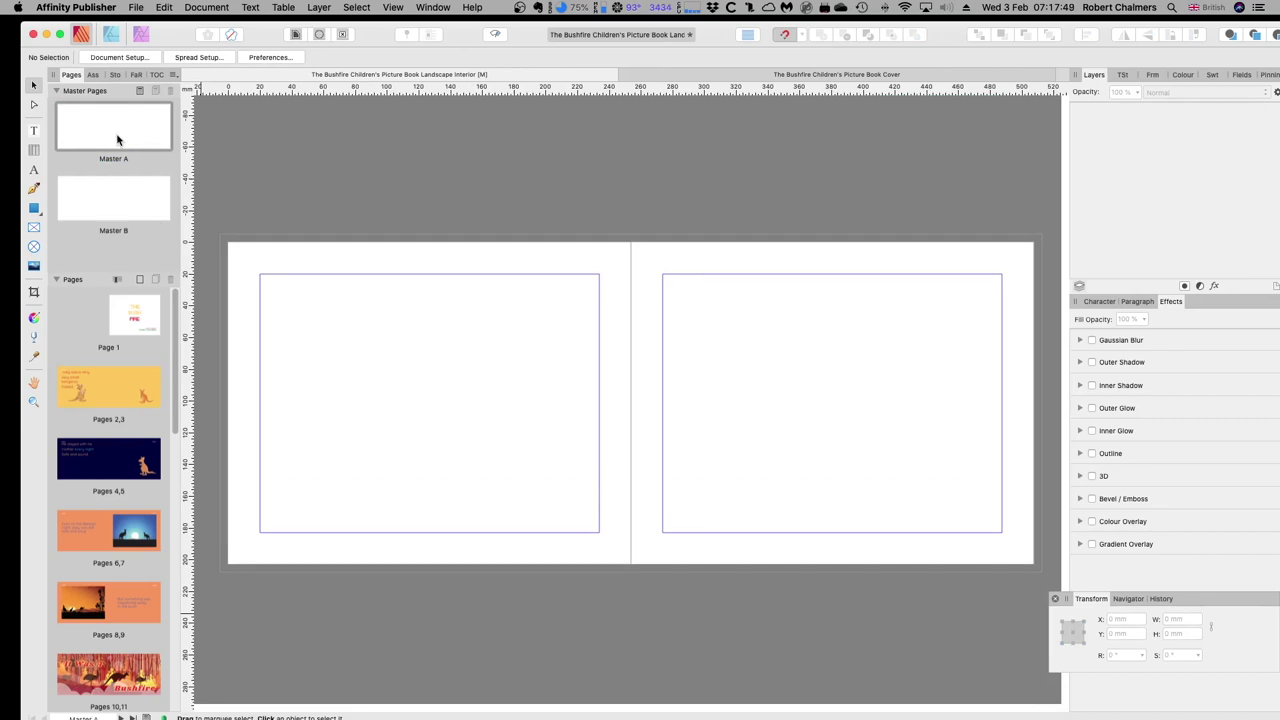
double_click(127, 201)
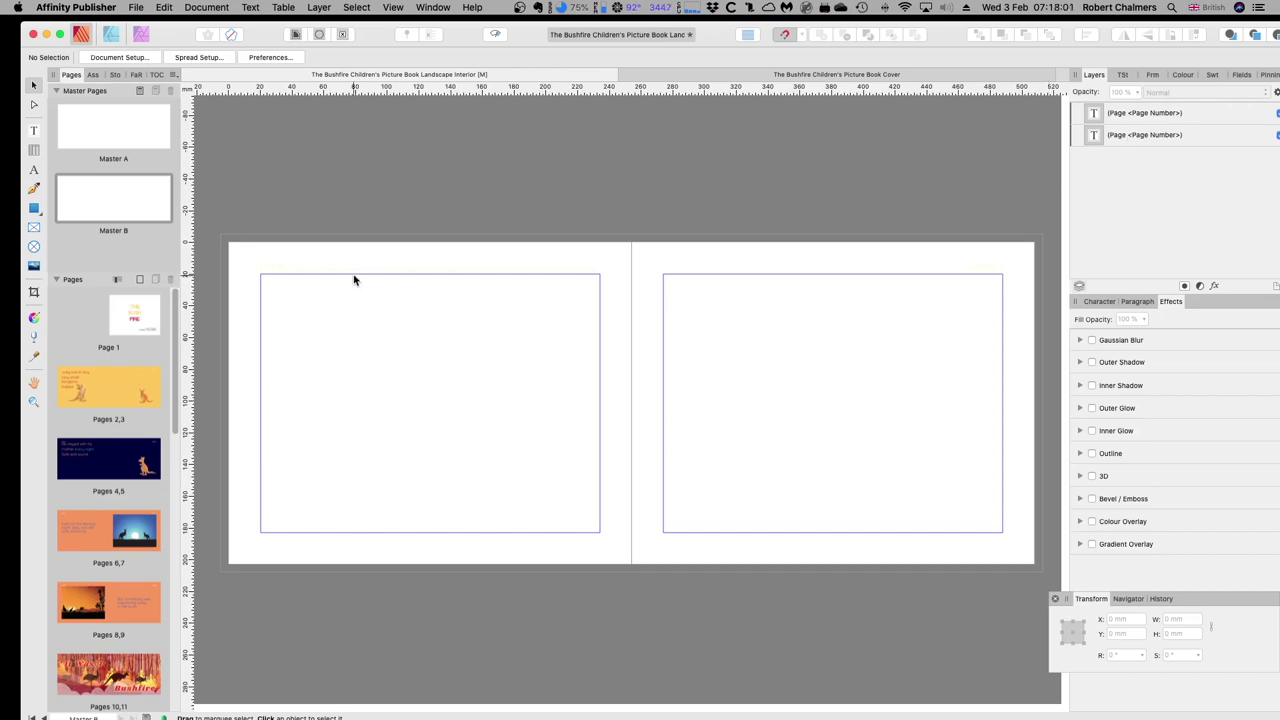
click(33, 131)
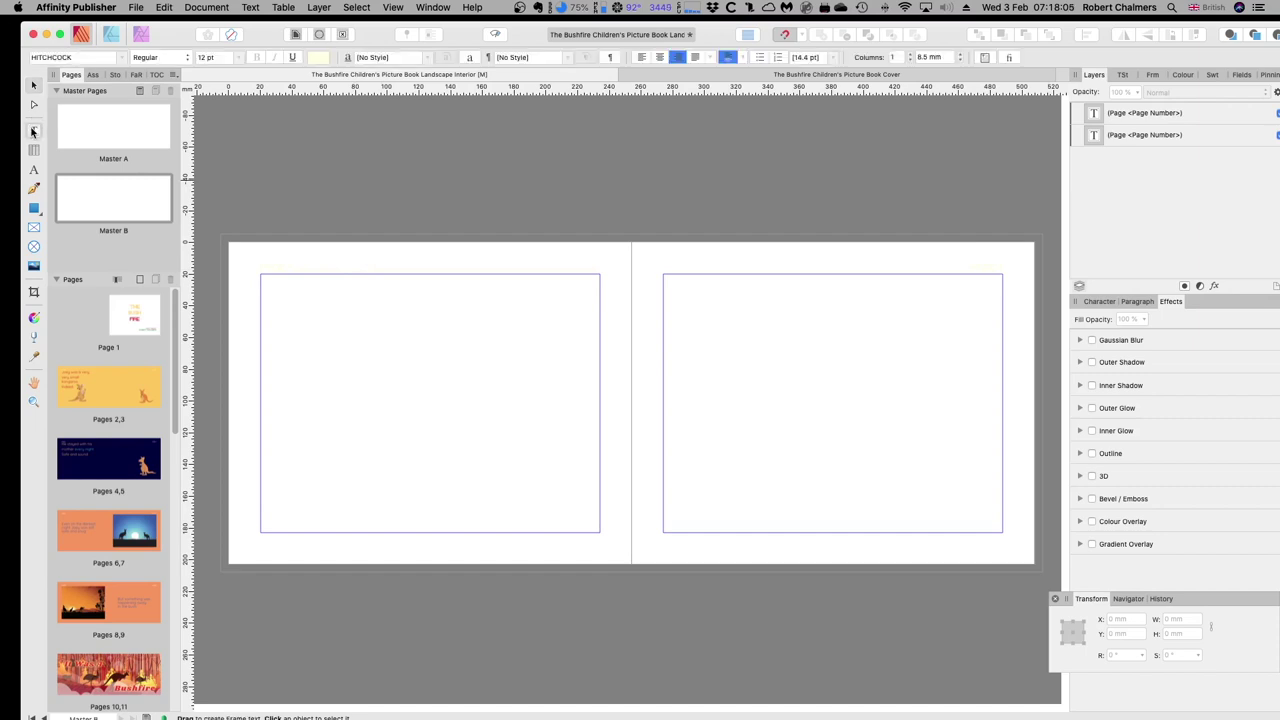
click(35, 87)
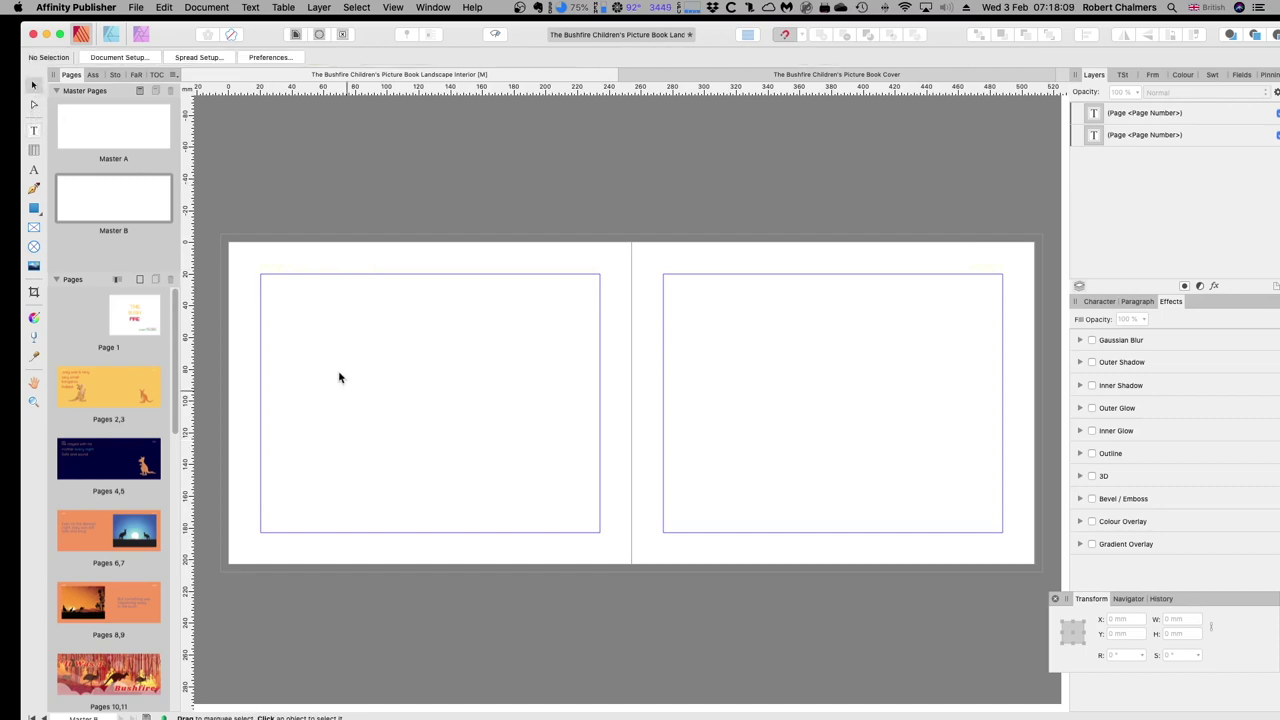
double_click(108, 133)
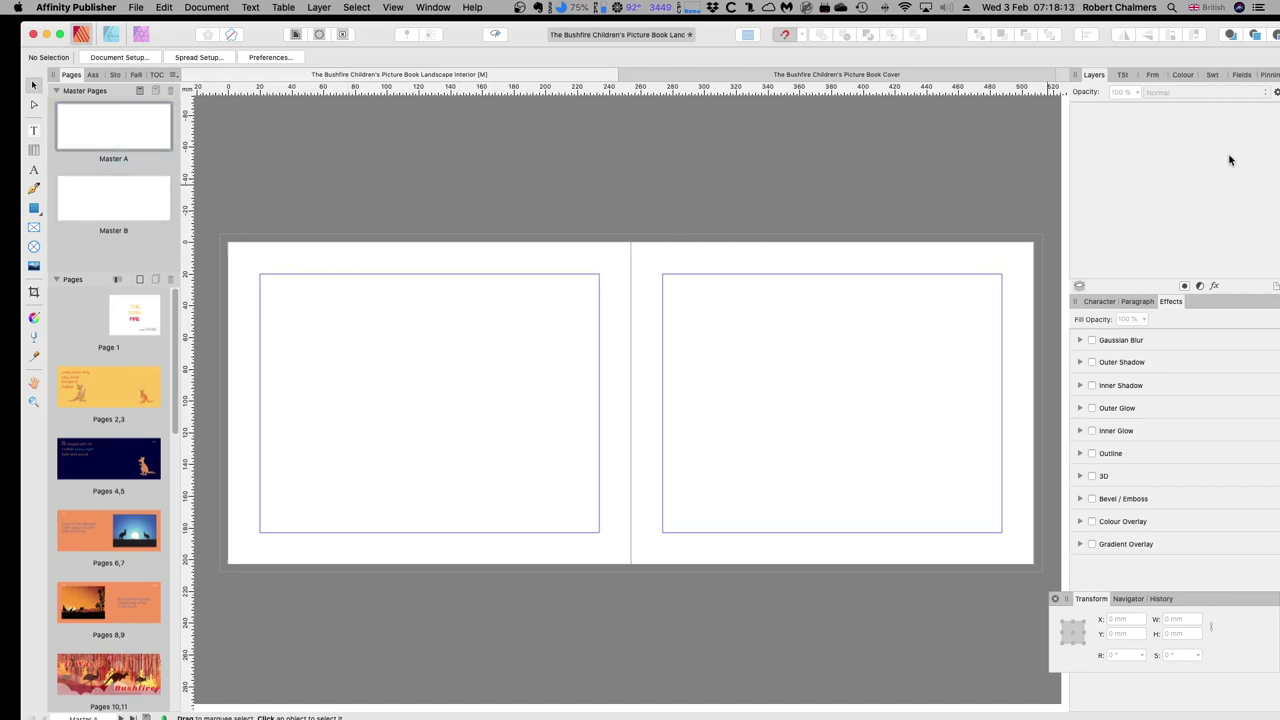
- View the title page, Page 1, and the Pages 2,3 spread to compare their applied masters and page numbering
double_click(137, 322)
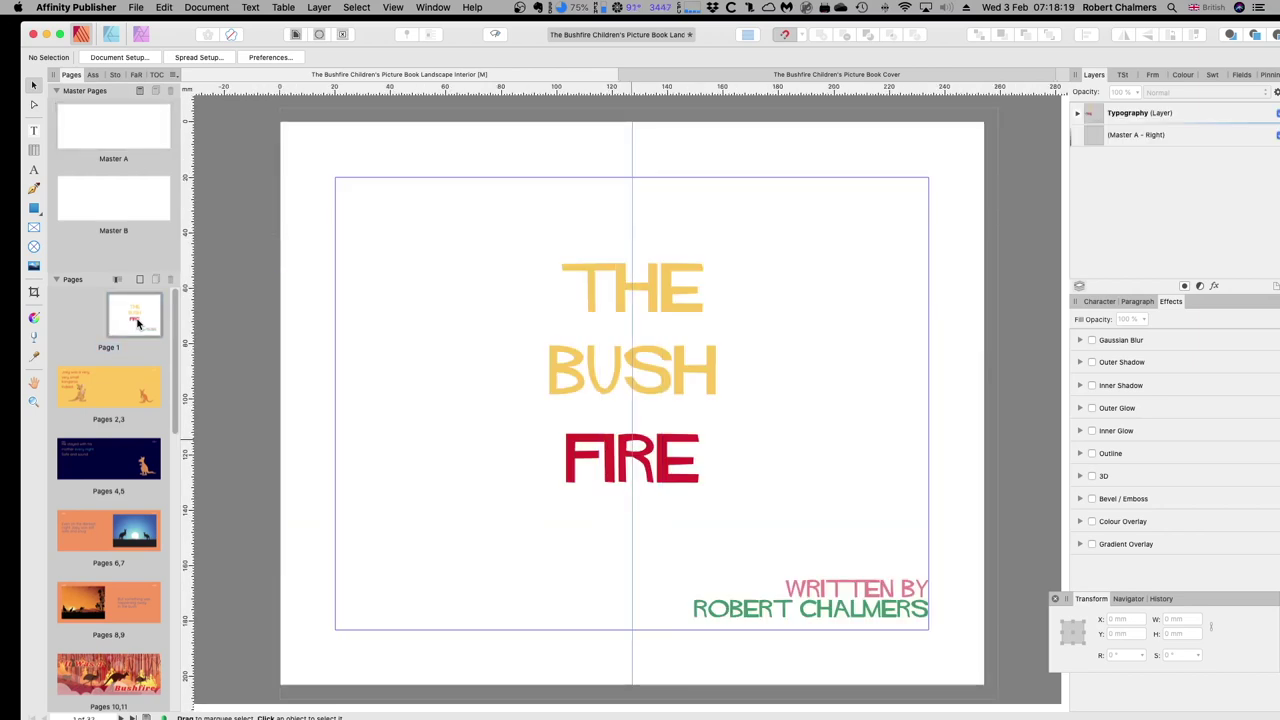
double_click(112, 392)
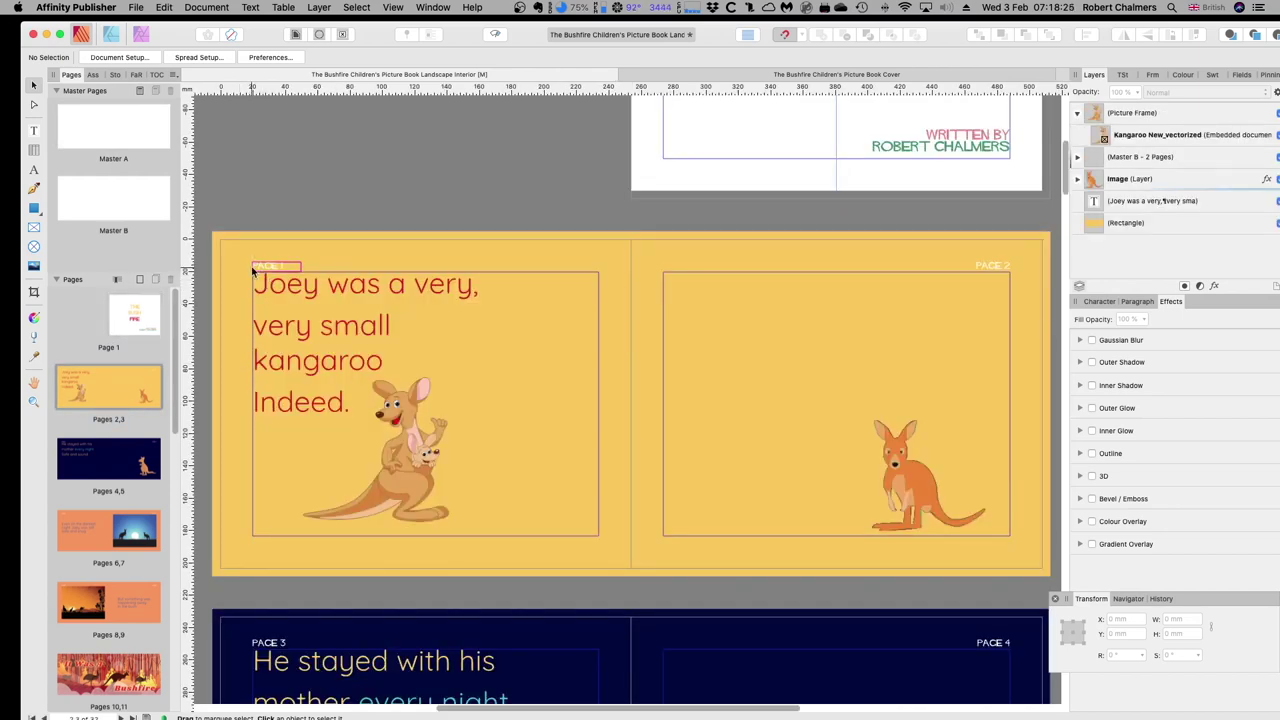
scroll(995, 277, down, 1)
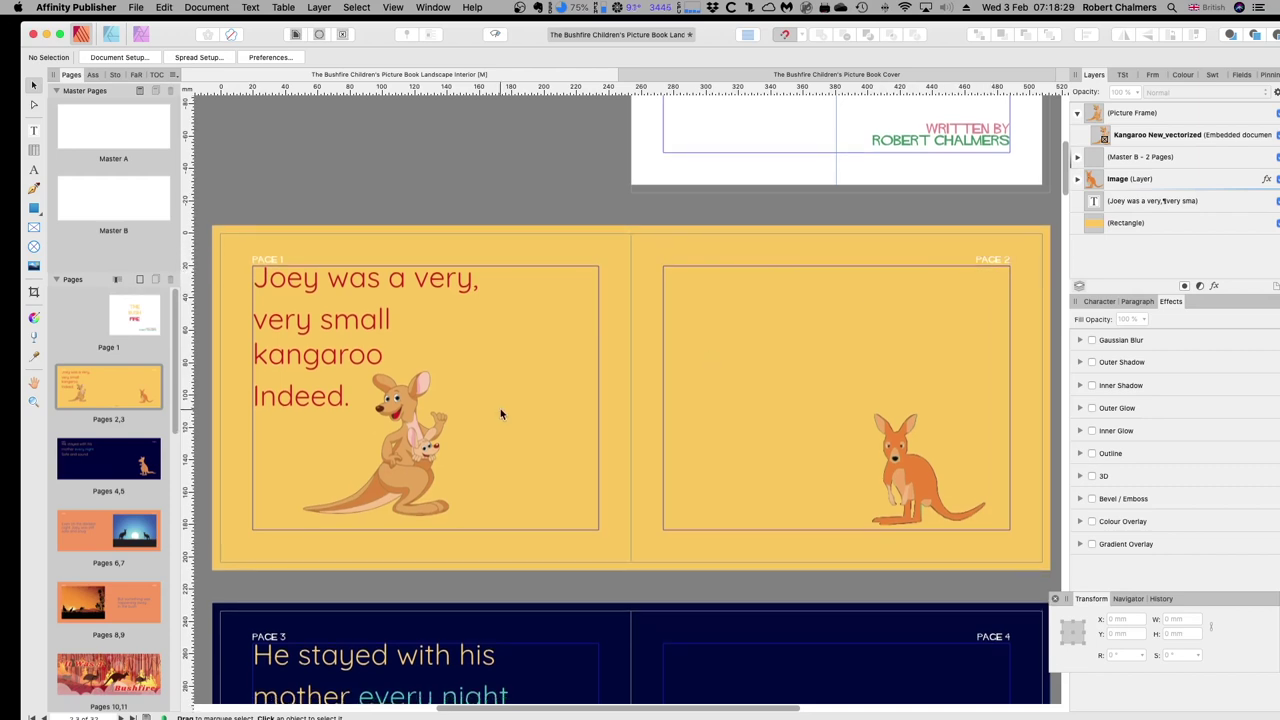
scroll(501, 413, up, 3)
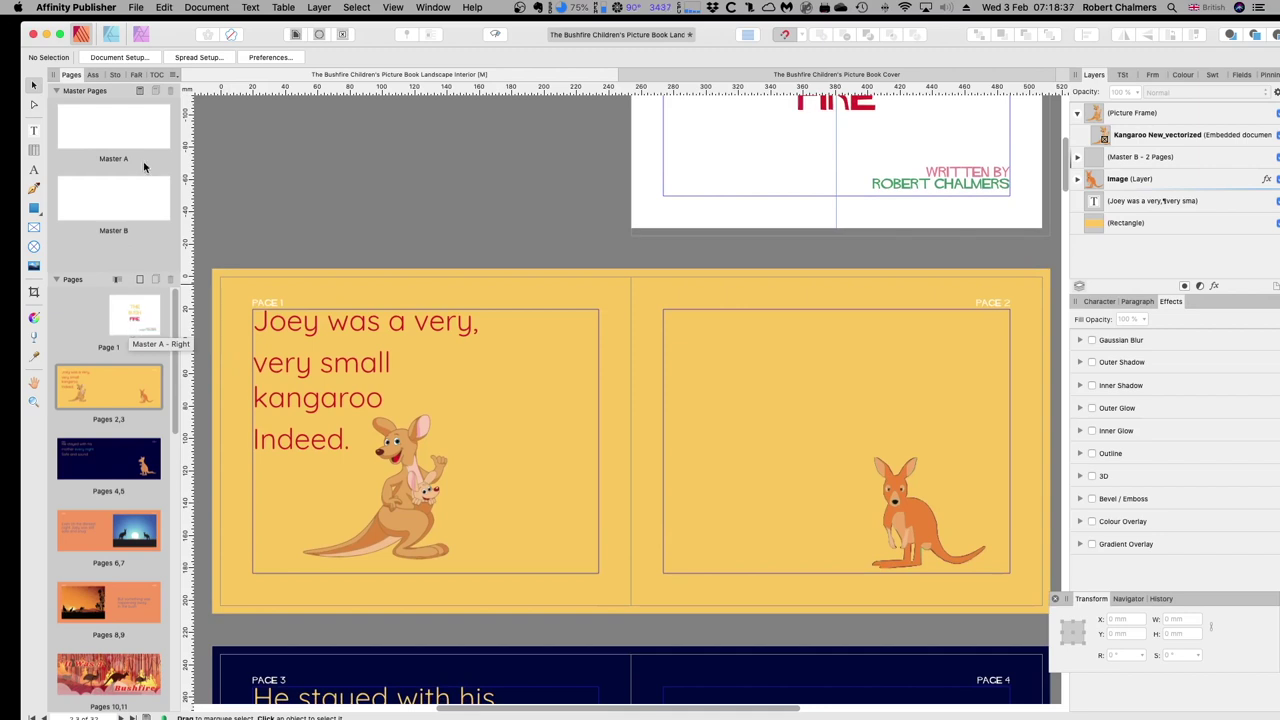
- Check Master A's layers, and select each of Master B's two page number text frames to see their placement
double_click(153, 133)
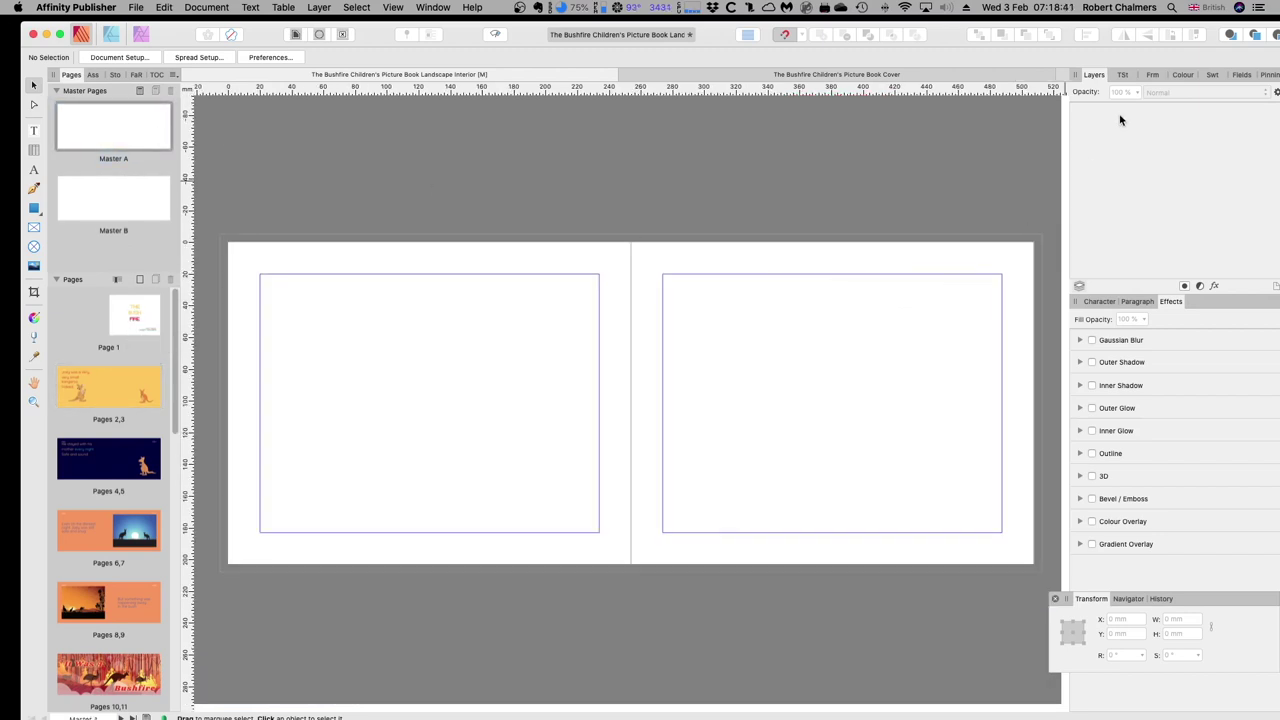
click(141, 206)
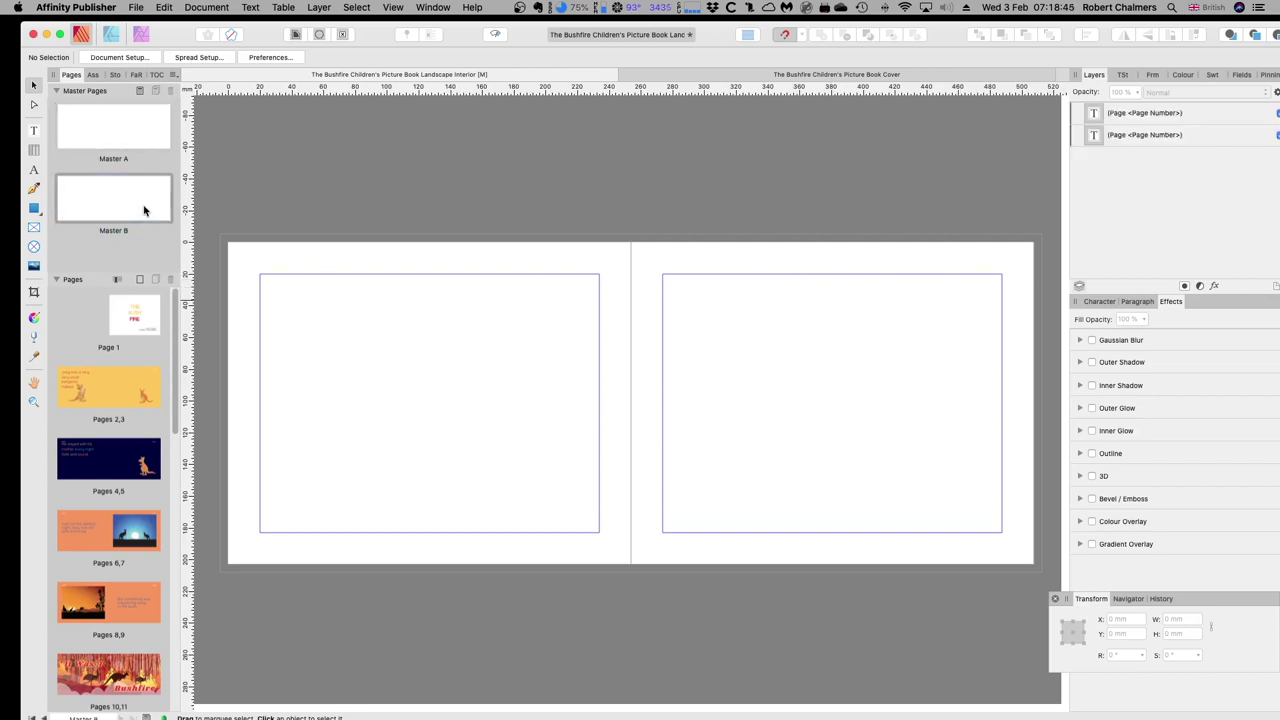
click(1146, 114)
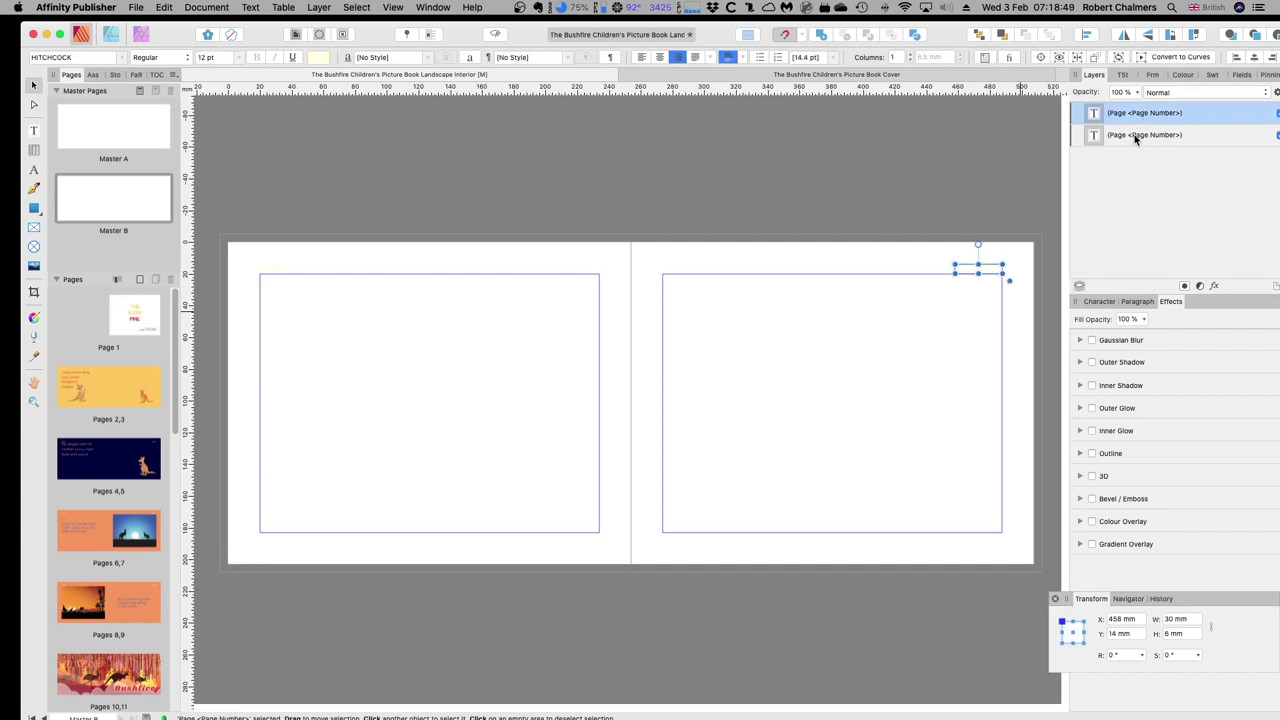
click(1134, 134)
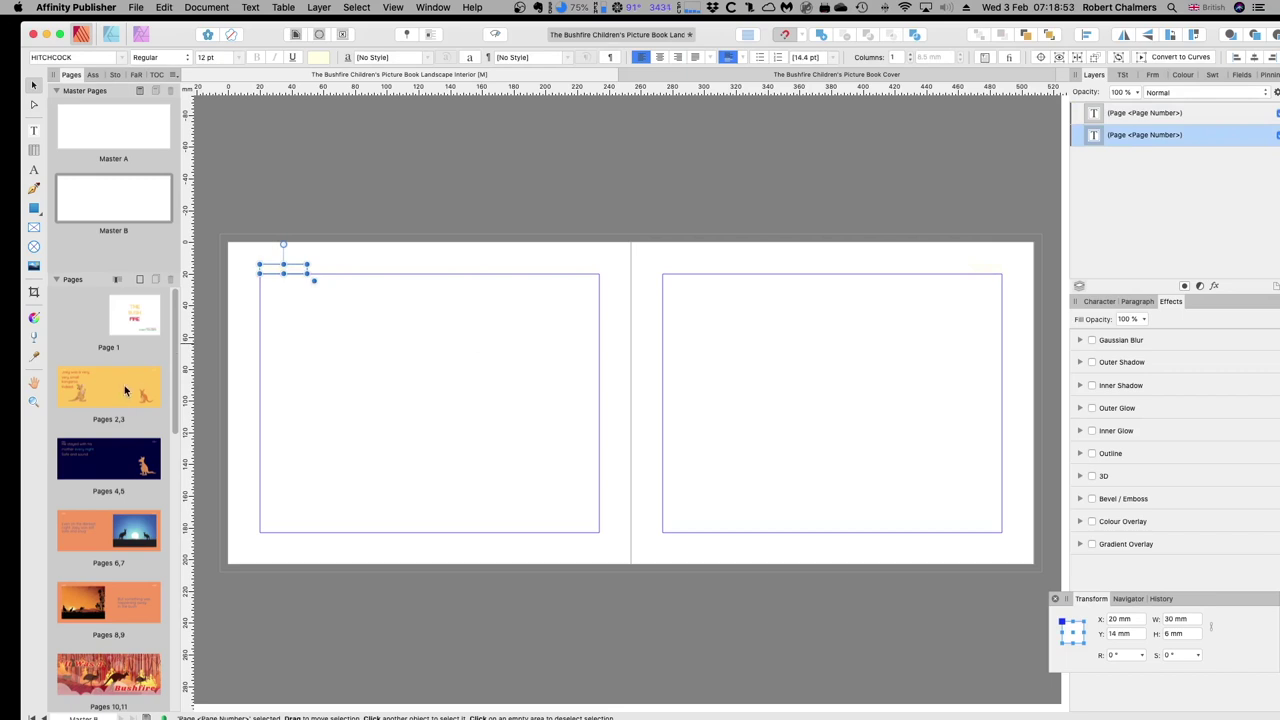
- Open the Pages 12,13 spread and select its yellow background rectangle to check its extent
scroll(125, 390, down, 3)
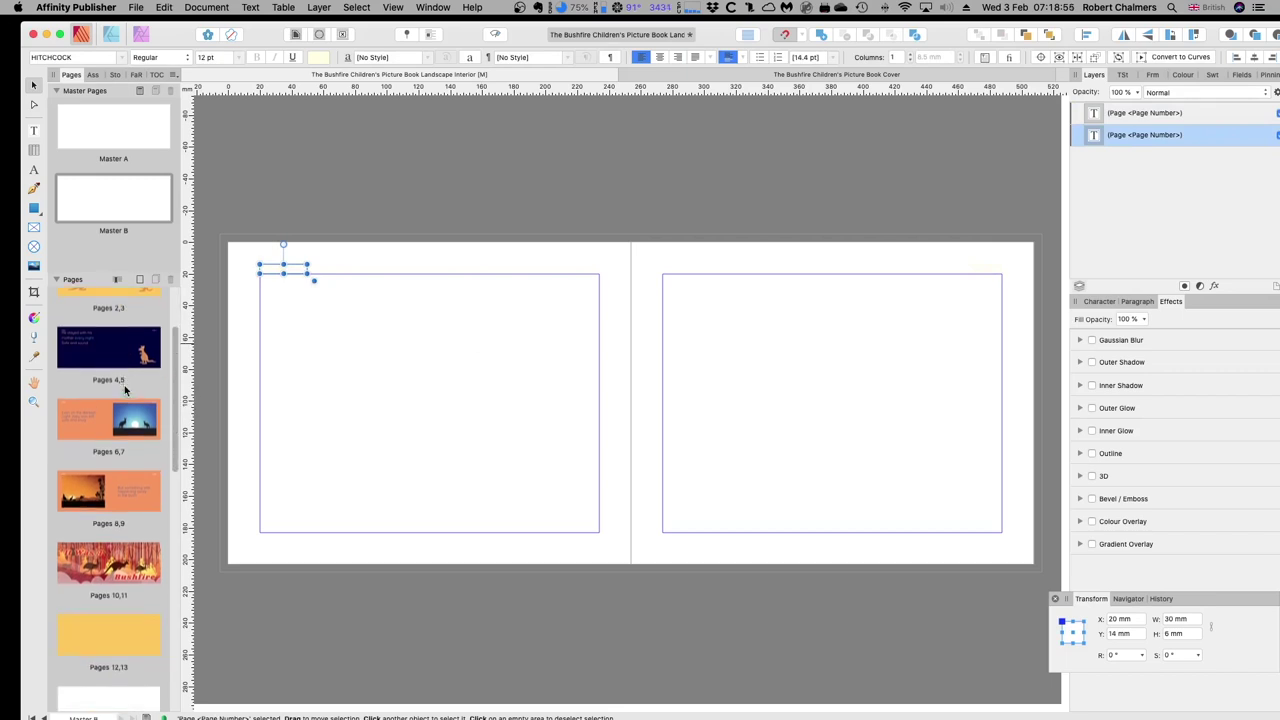
scroll(124, 388, down, 2)
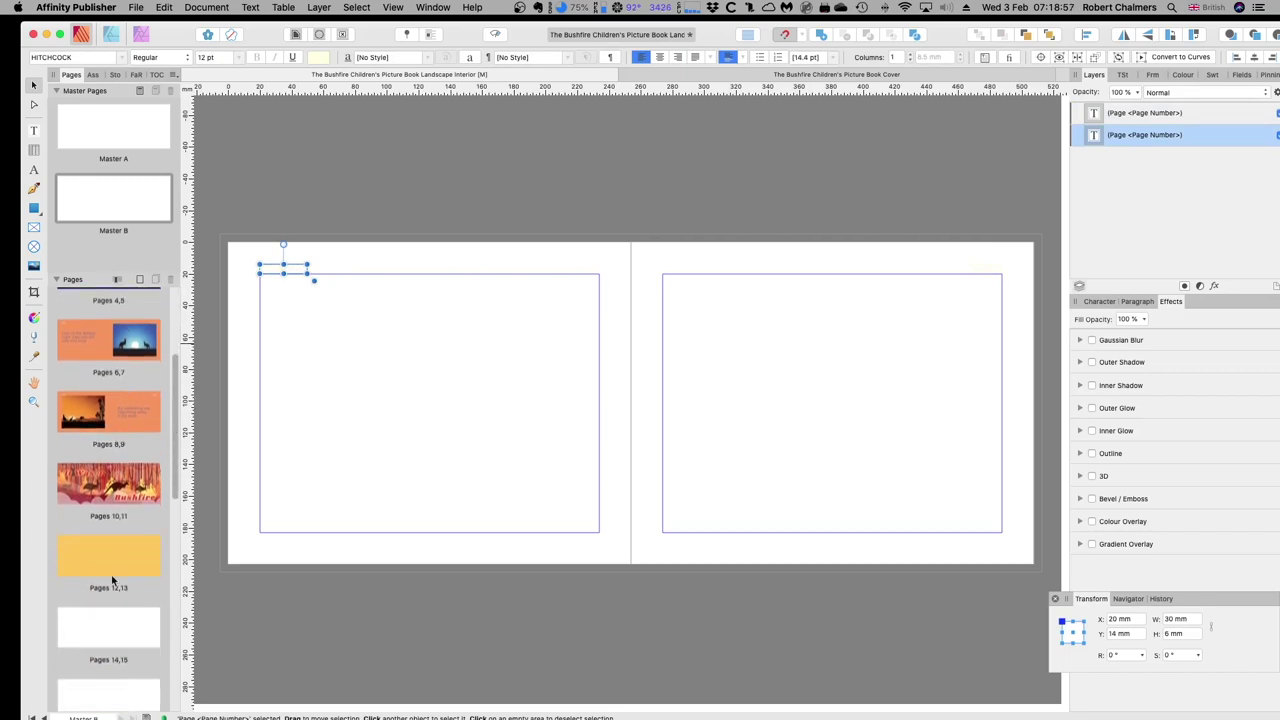
scroll(113, 556, down, 2)
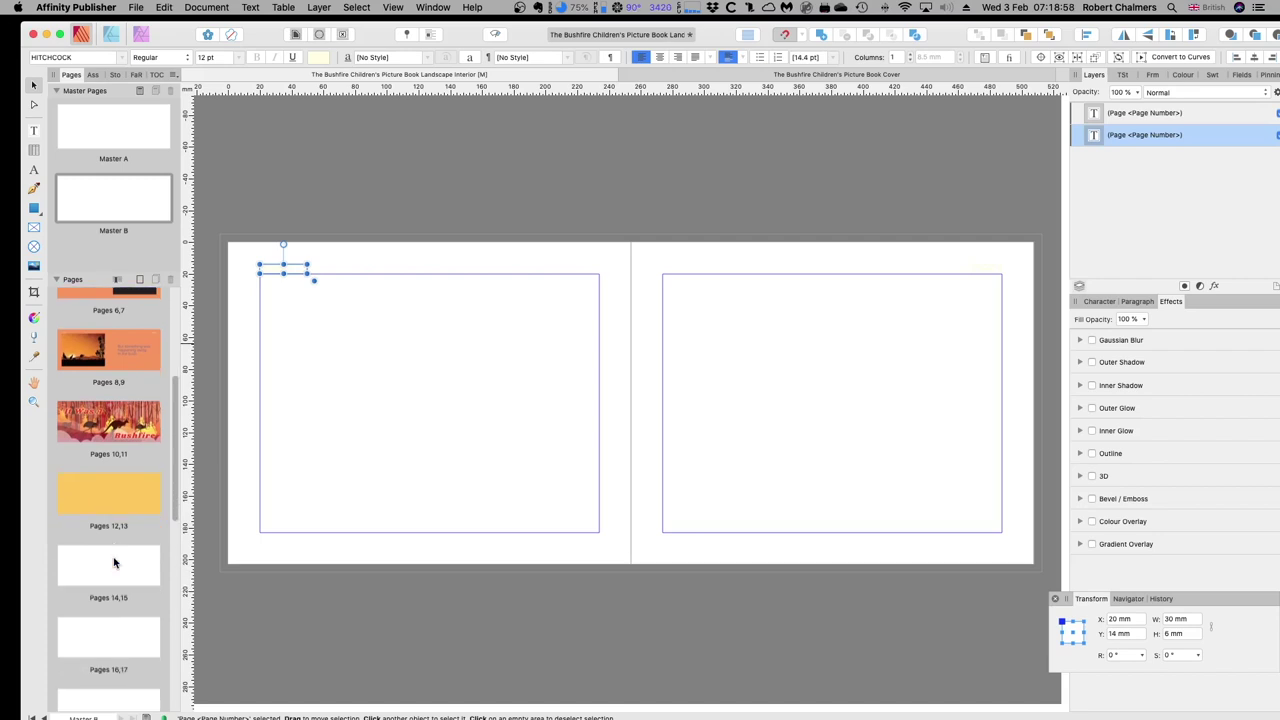
click(114, 489)
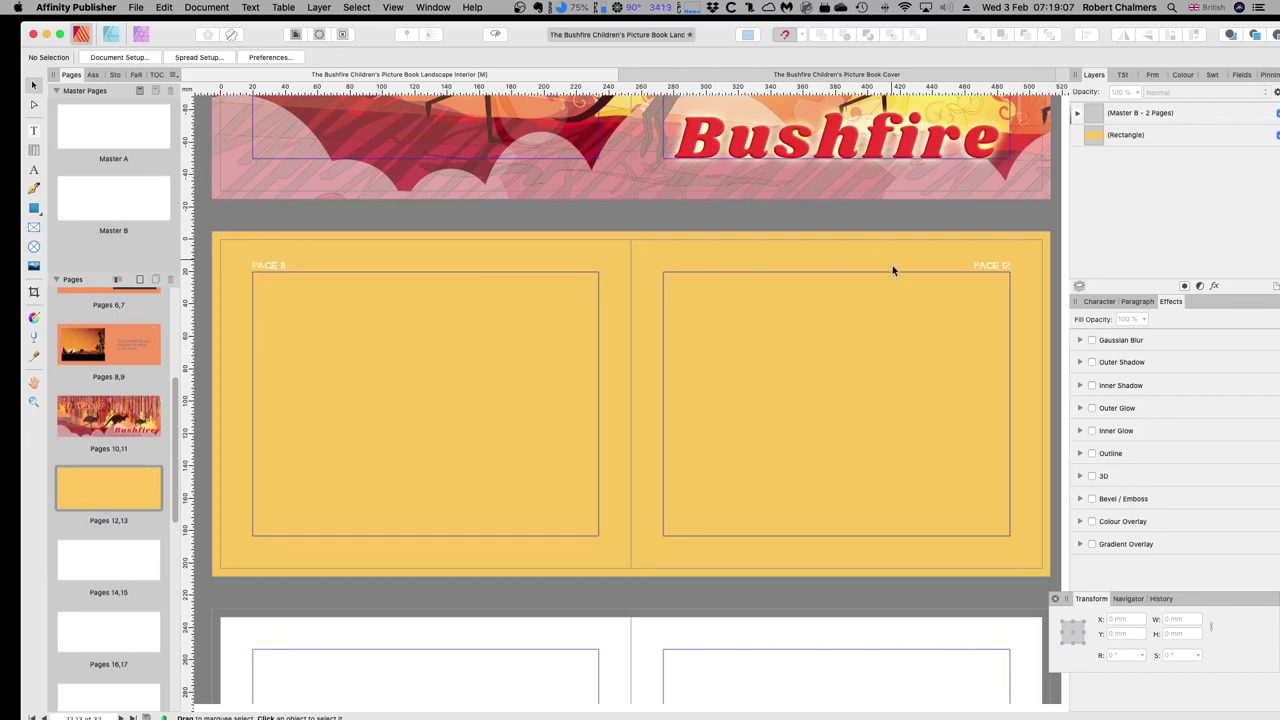
click(1130, 136)
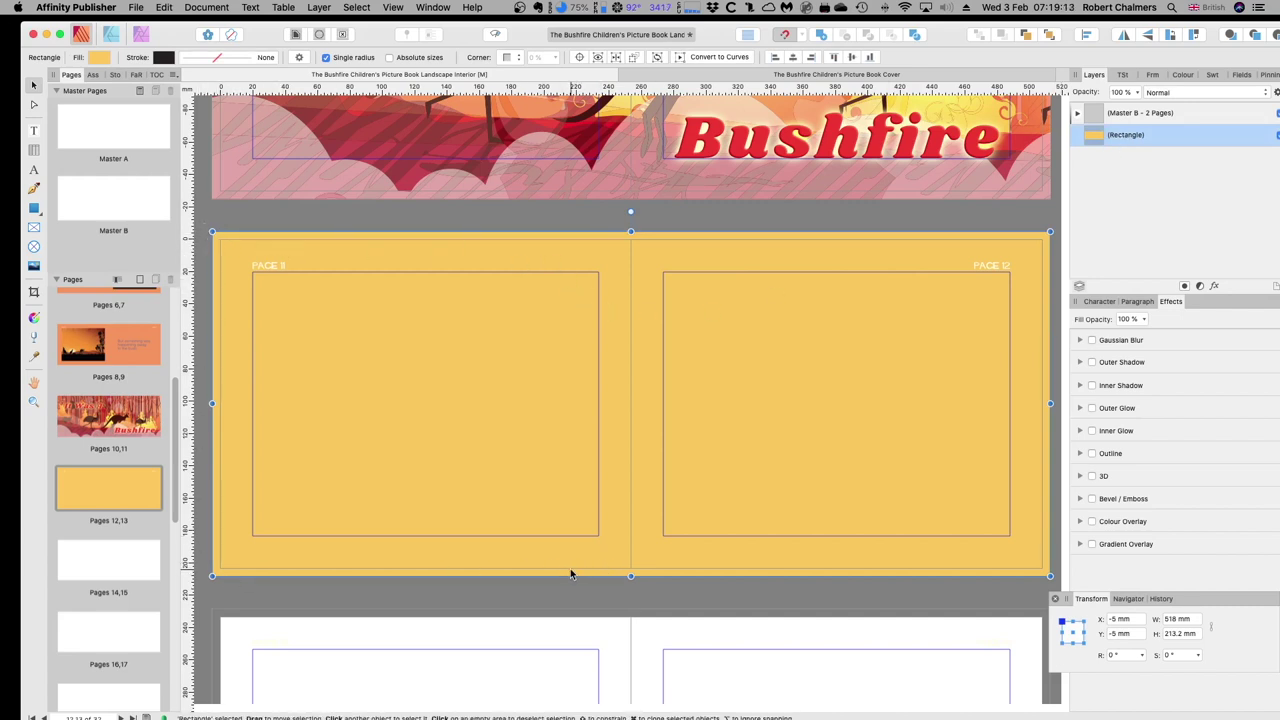
- Examine the Pages 12,13 spread, the "It Was A Bushfire" artwork on Pages 10,11, and the Pages 8,9 spread
scroll(213, 524, down, 1)
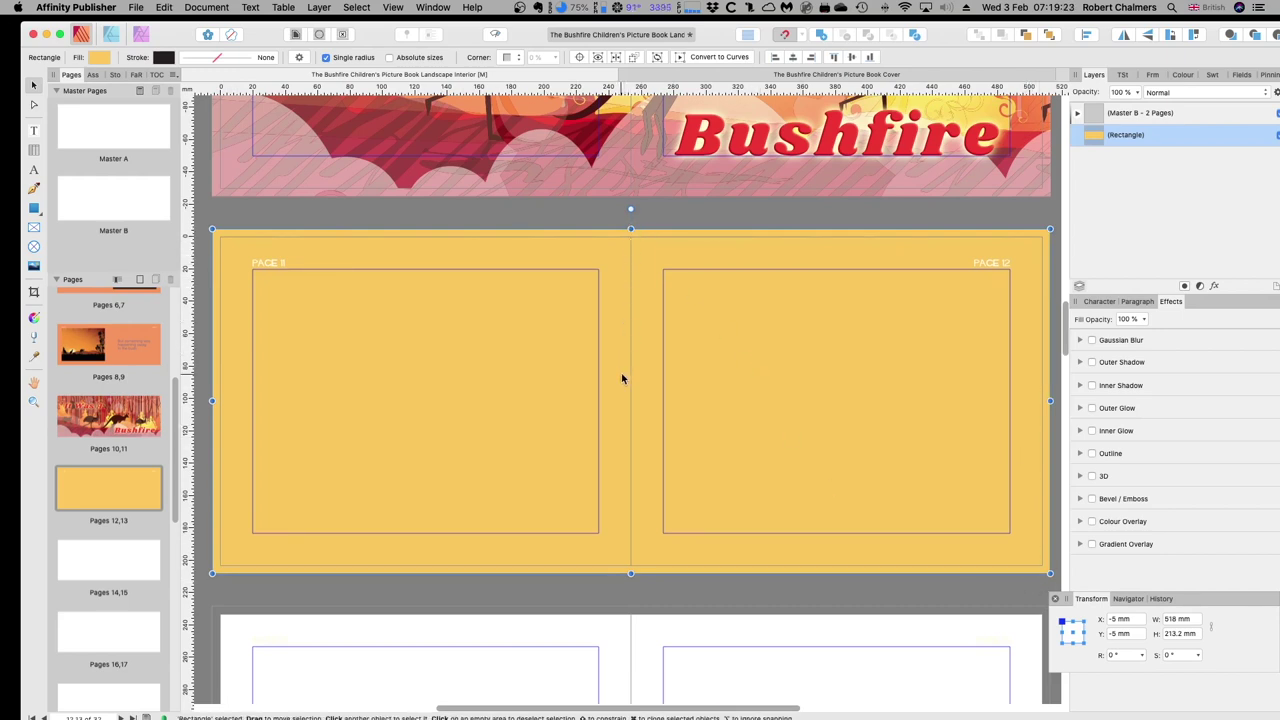
scroll(465, 280, up, 3)
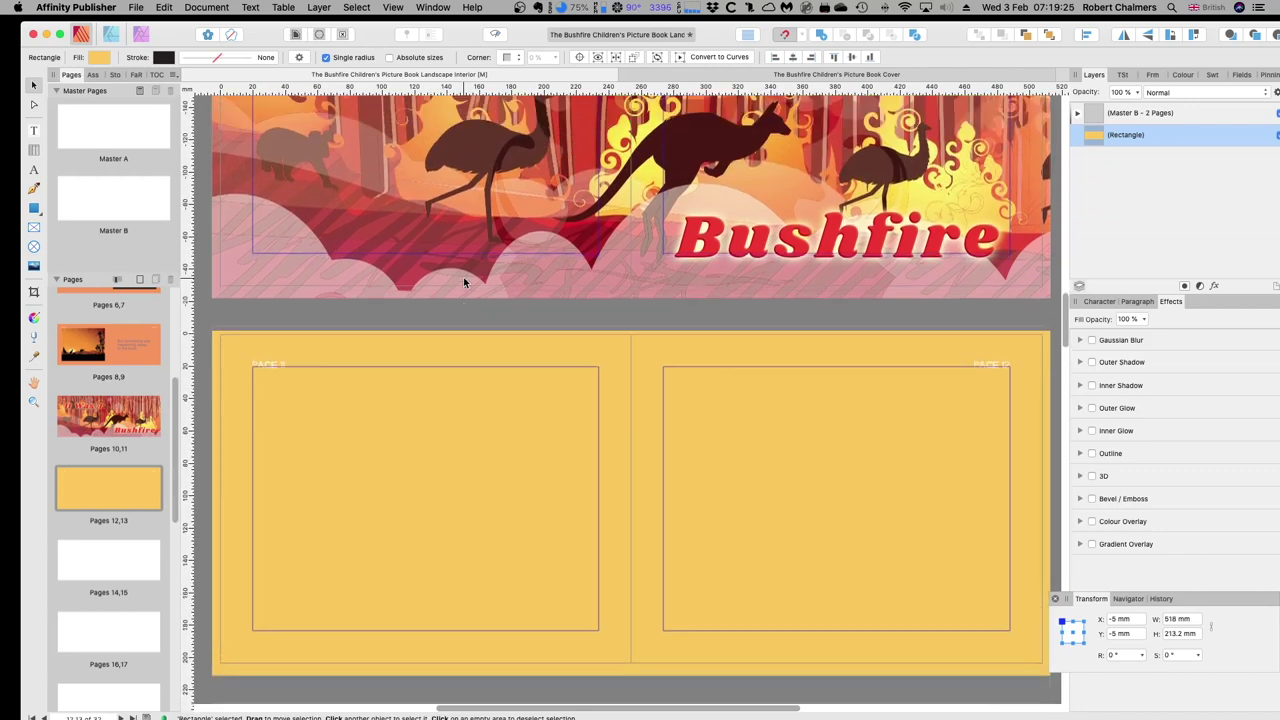
scroll(464, 282, up, 8)
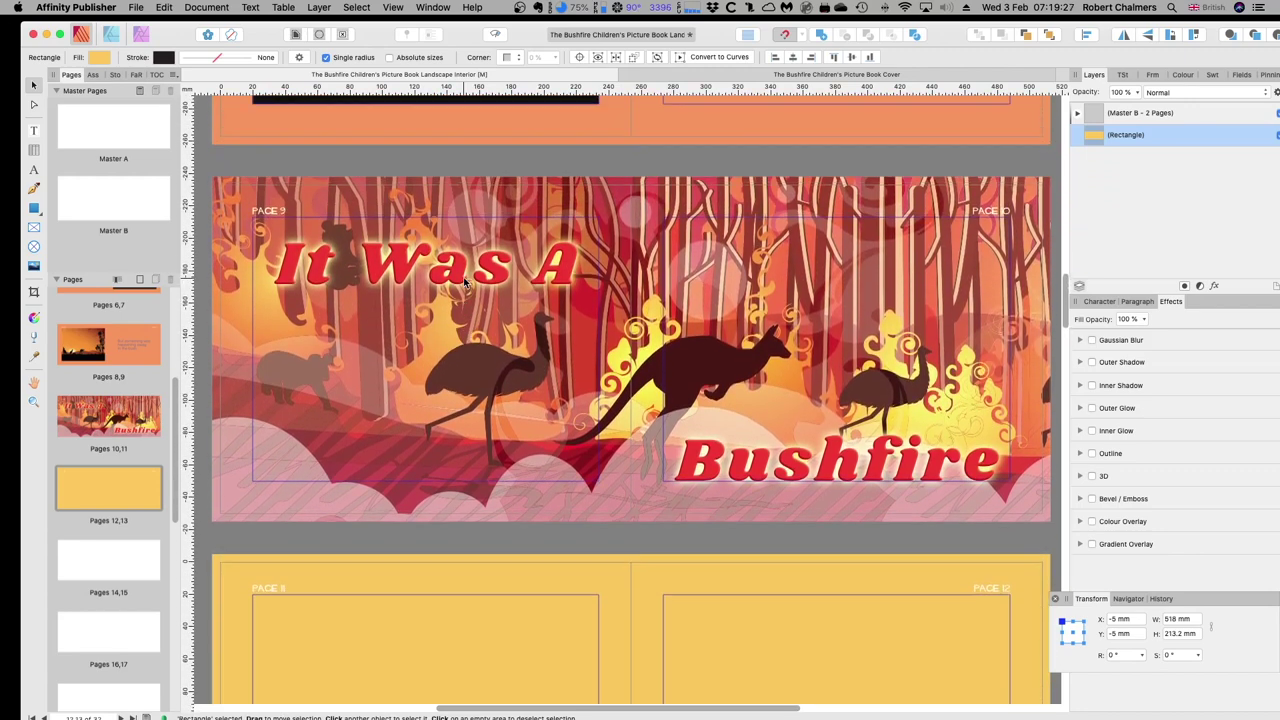
scroll(463, 277, down, 1)
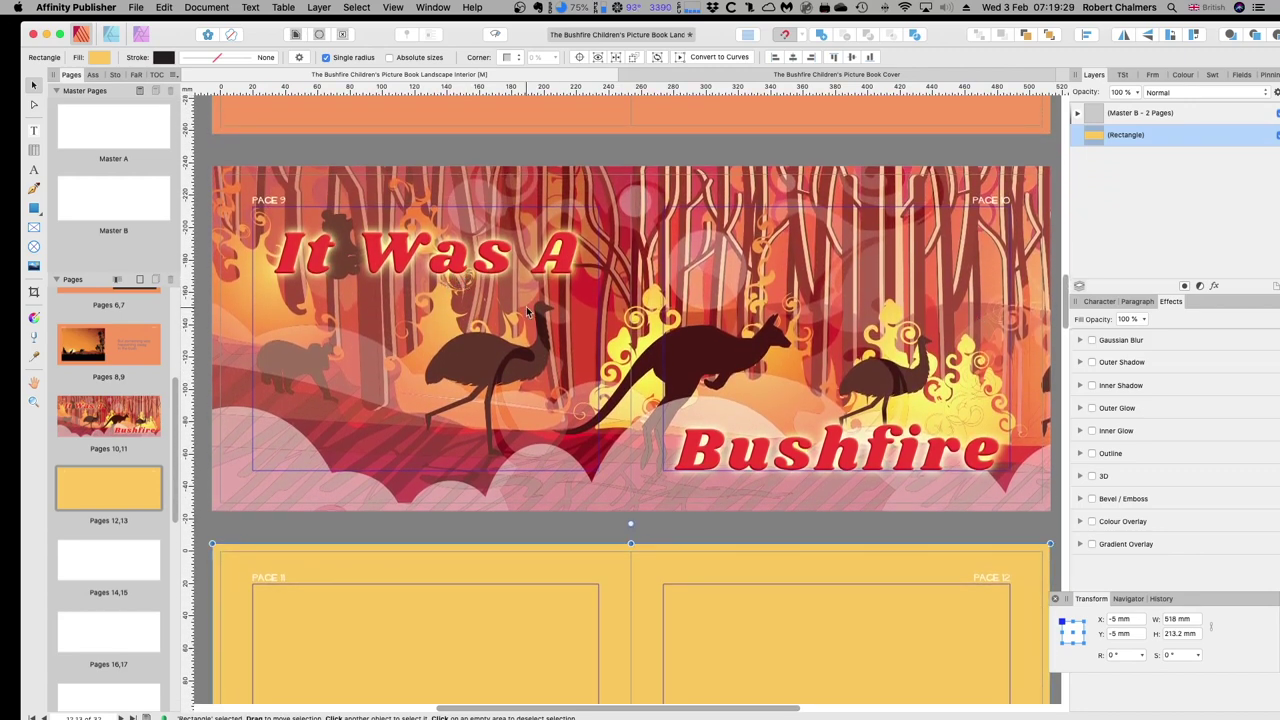
scroll(520, 305, up, 1)
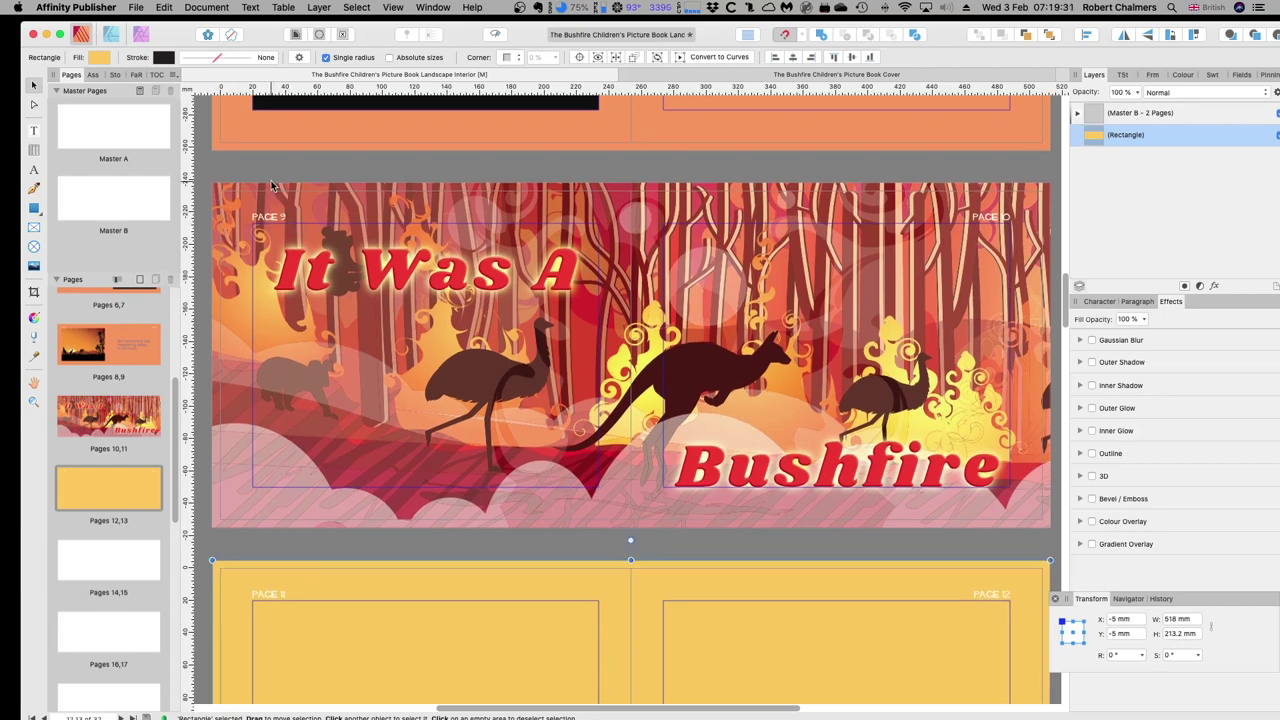
scroll(271, 185, up, 7)
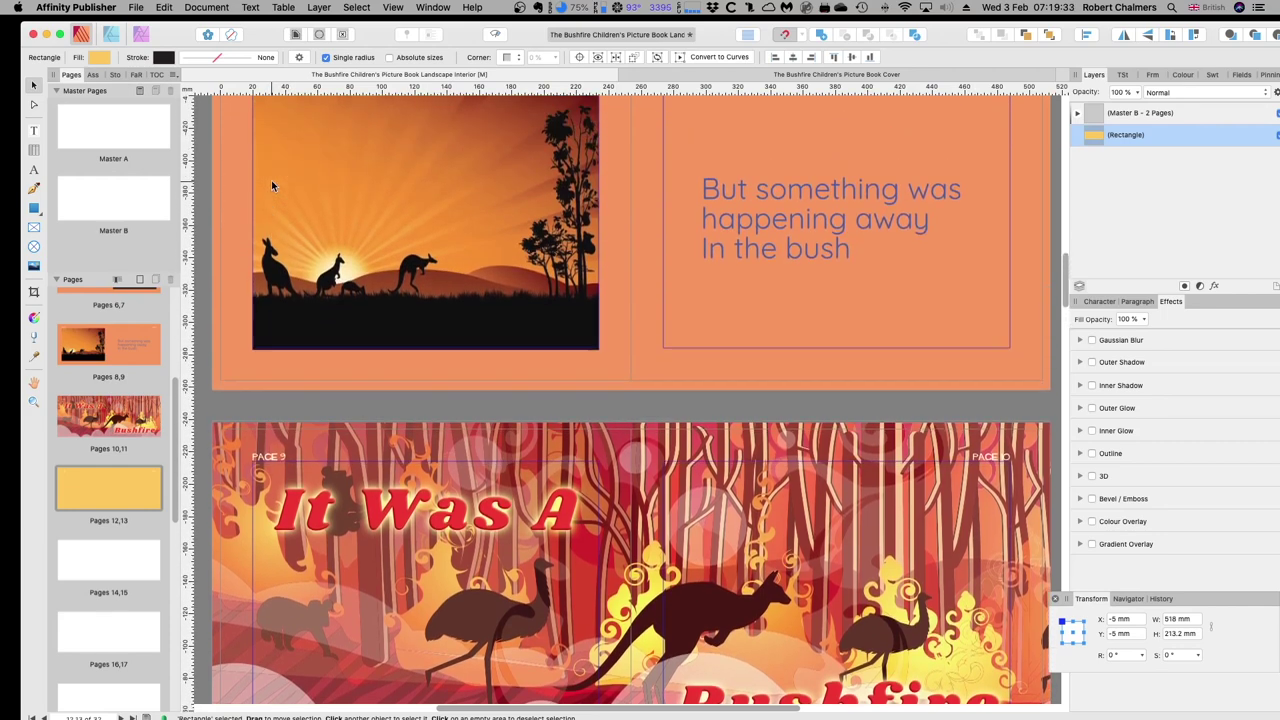
scroll(271, 185, up, 2)
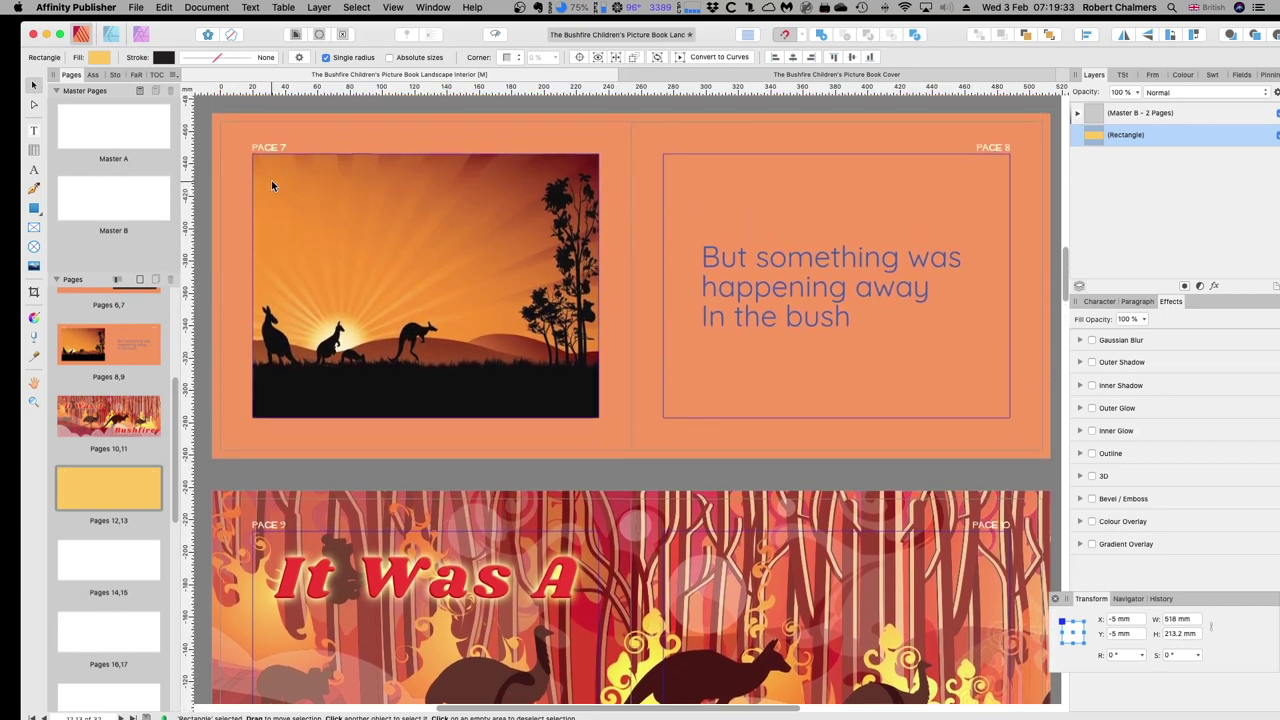
- Select the sunset picture frame and the text on Pages 8,9, and the moonlit kangaroo picture frame on Pages 6,7, to check their layers
click(457, 290)
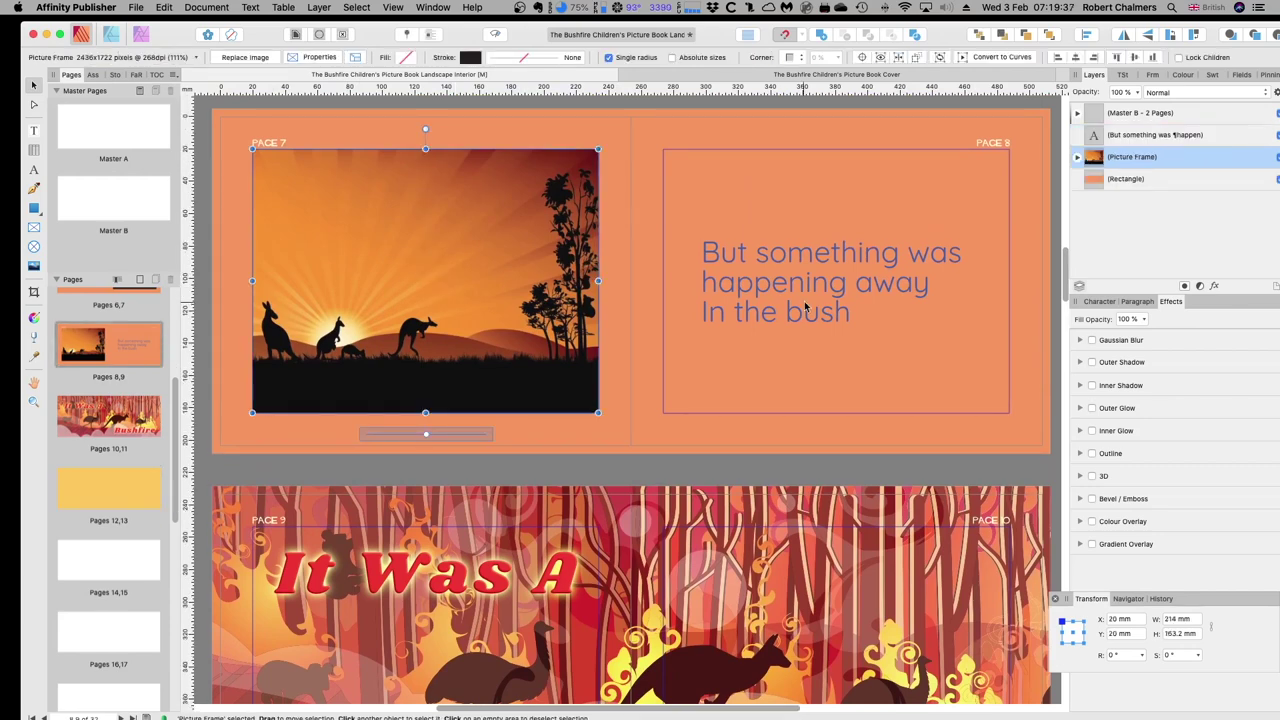
click(804, 303)
scroll(804, 303, up, 7)
scroll(804, 306, up, 1)
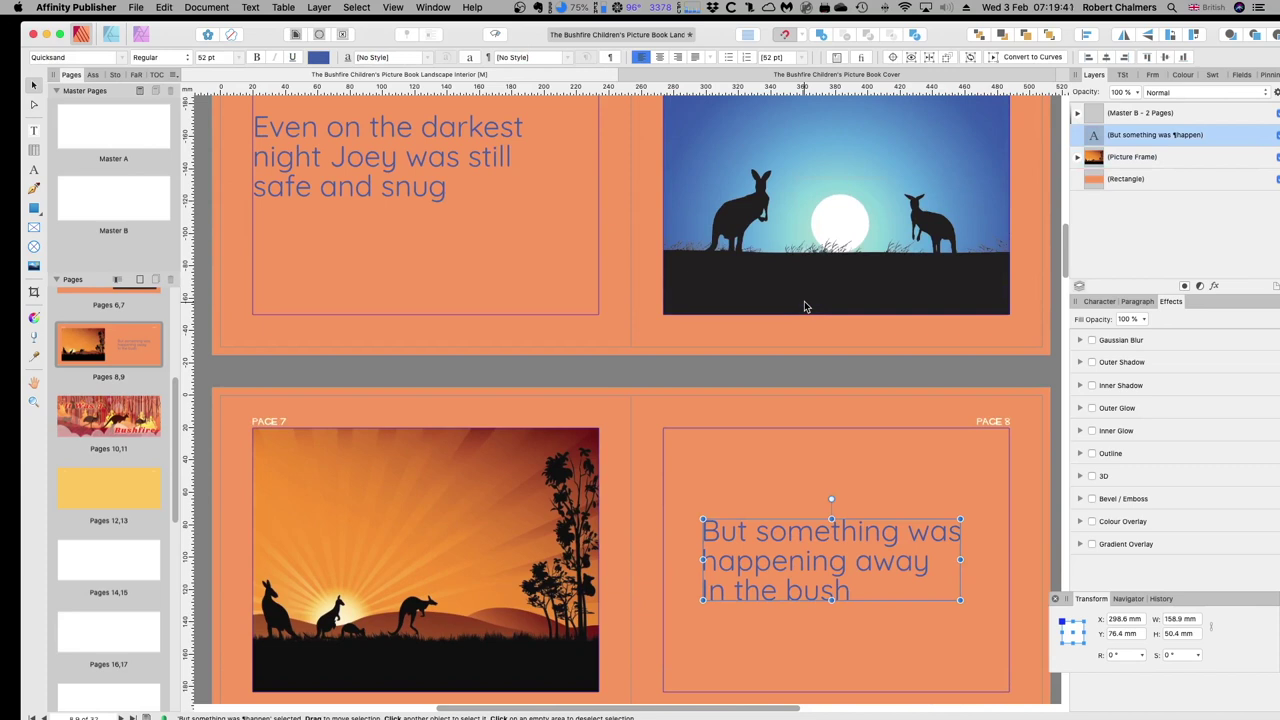
click(778, 228)
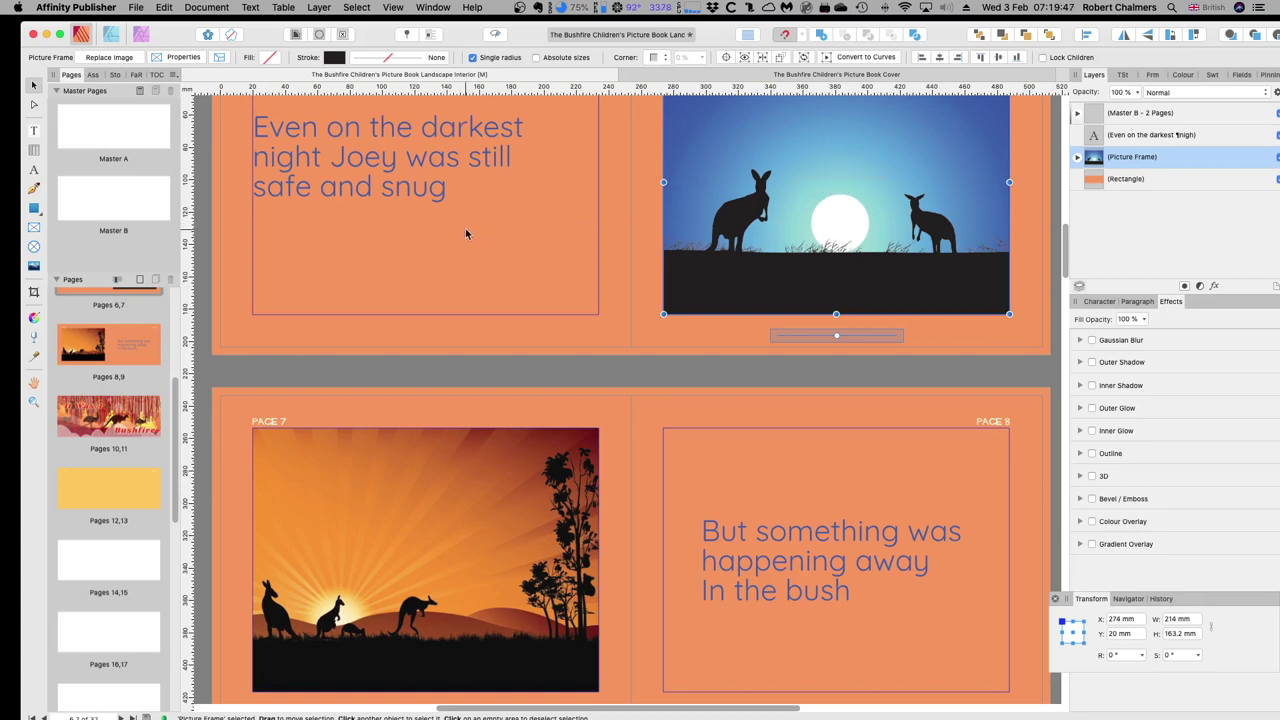
- Review the spreads from Pages 6,7 back to the title page, ending on the Pages 2,3 spread
mouse_move(742, 252)
scroll(407, 228, down, 2)
scroll(407, 228, up, 10)
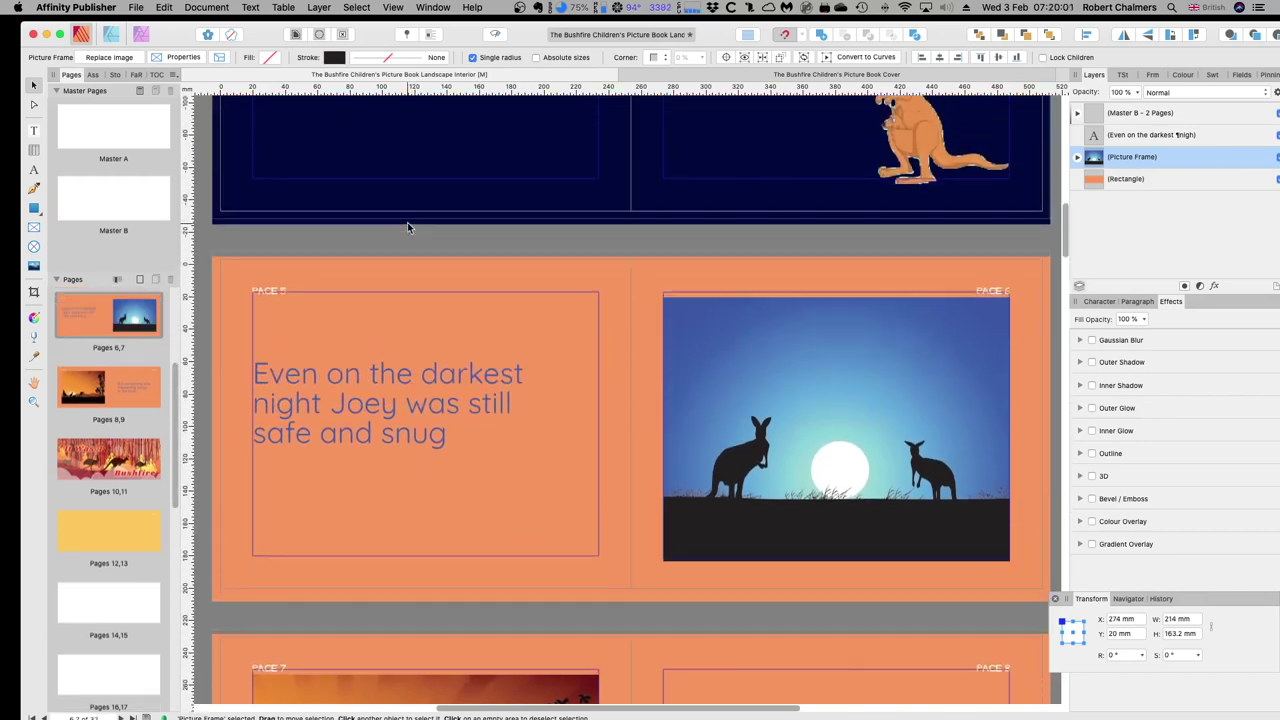
scroll(407, 228, up, 6)
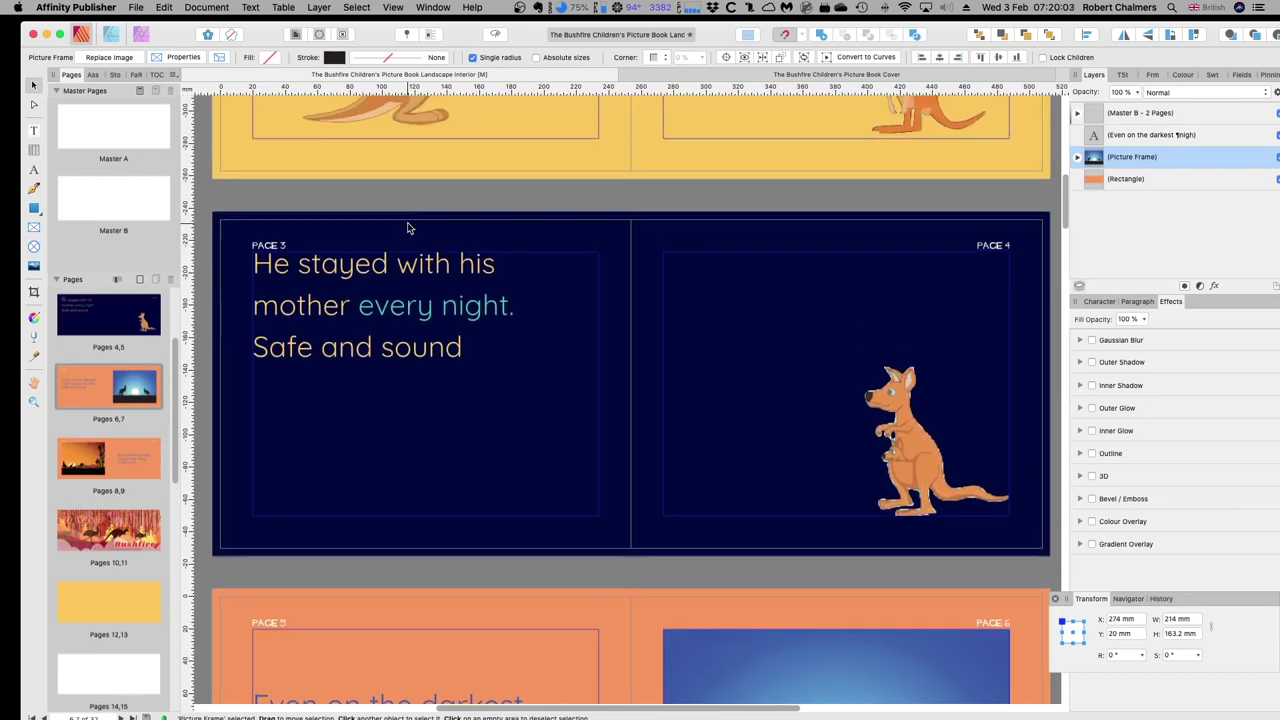
scroll(407, 228, up, 6)
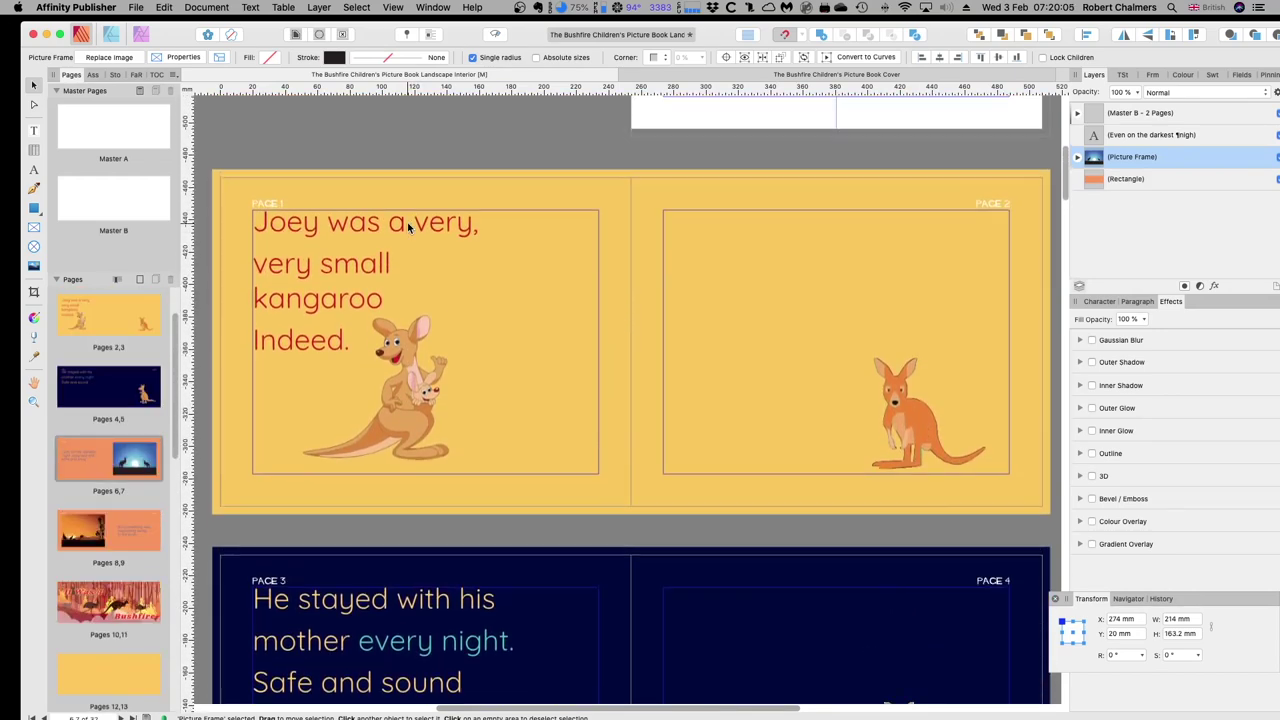
scroll(421, 231, up, 5)
scroll(440, 290, down, 6)
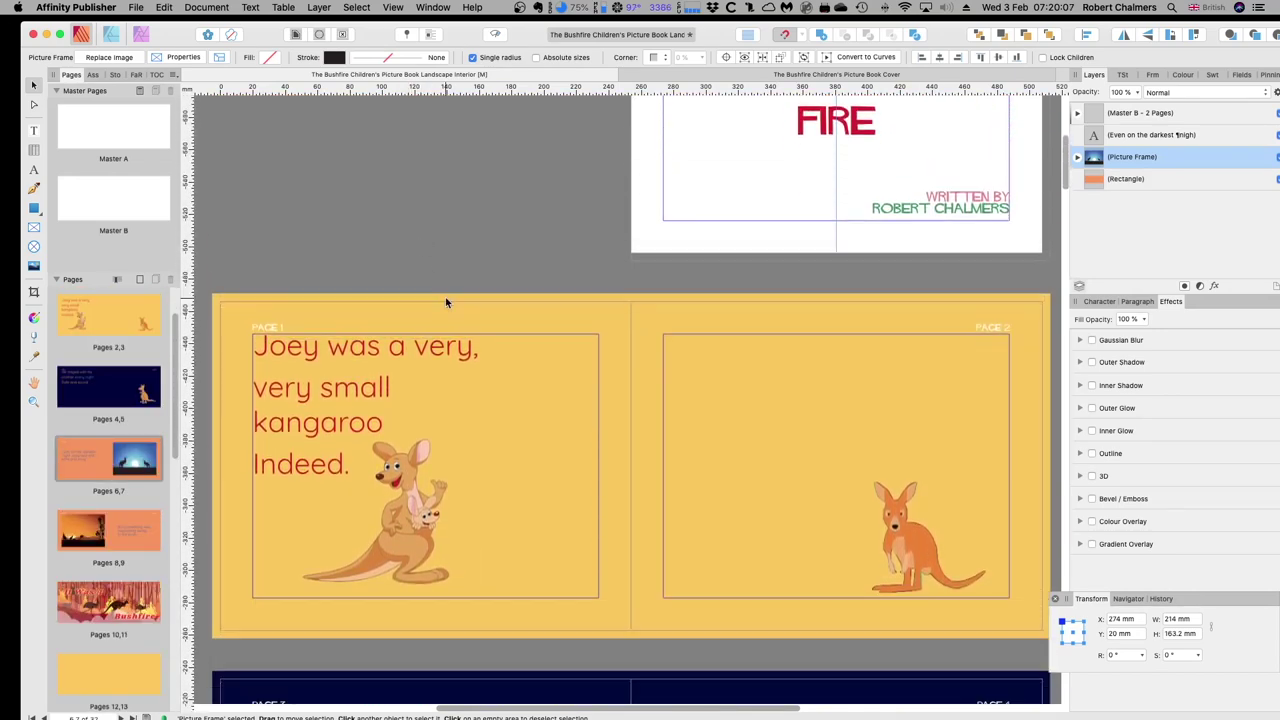
scroll(446, 302, down, 2)
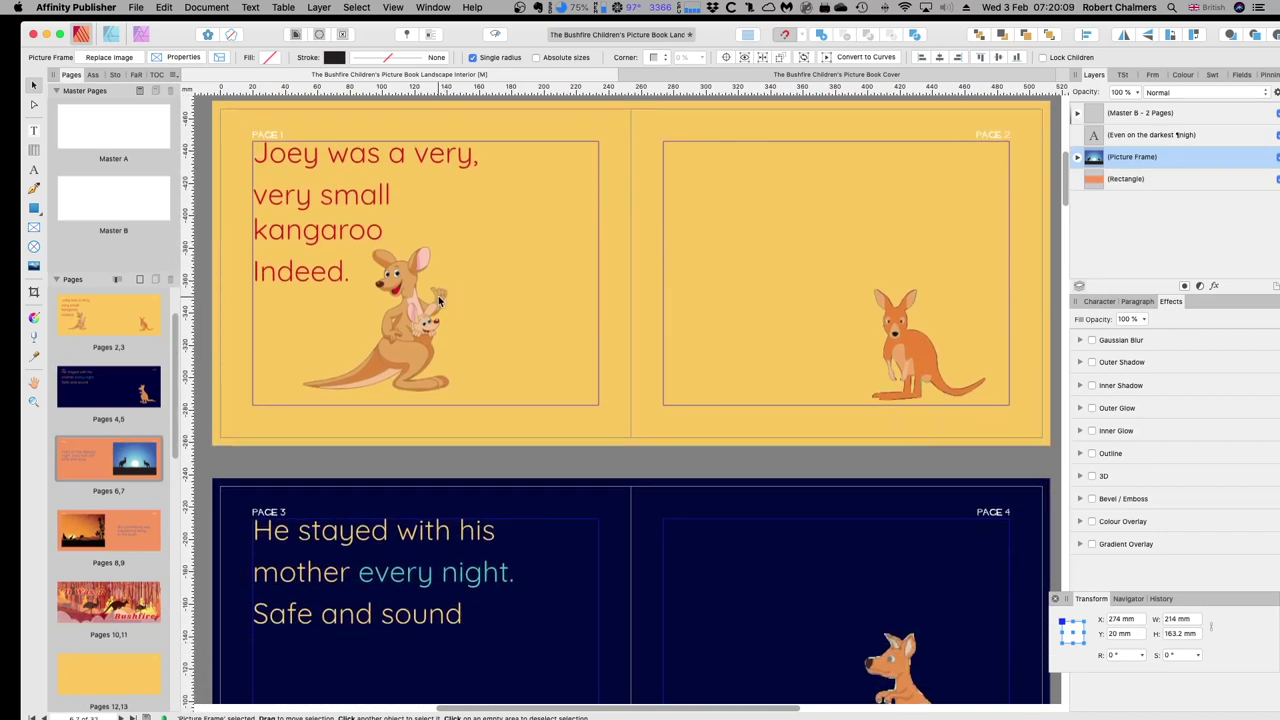
- Select the mother kangaroo's picture frame, the yellow background rectangle and the small kangaroo on Pages 2,3 to inspect their layers
click(441, 255)
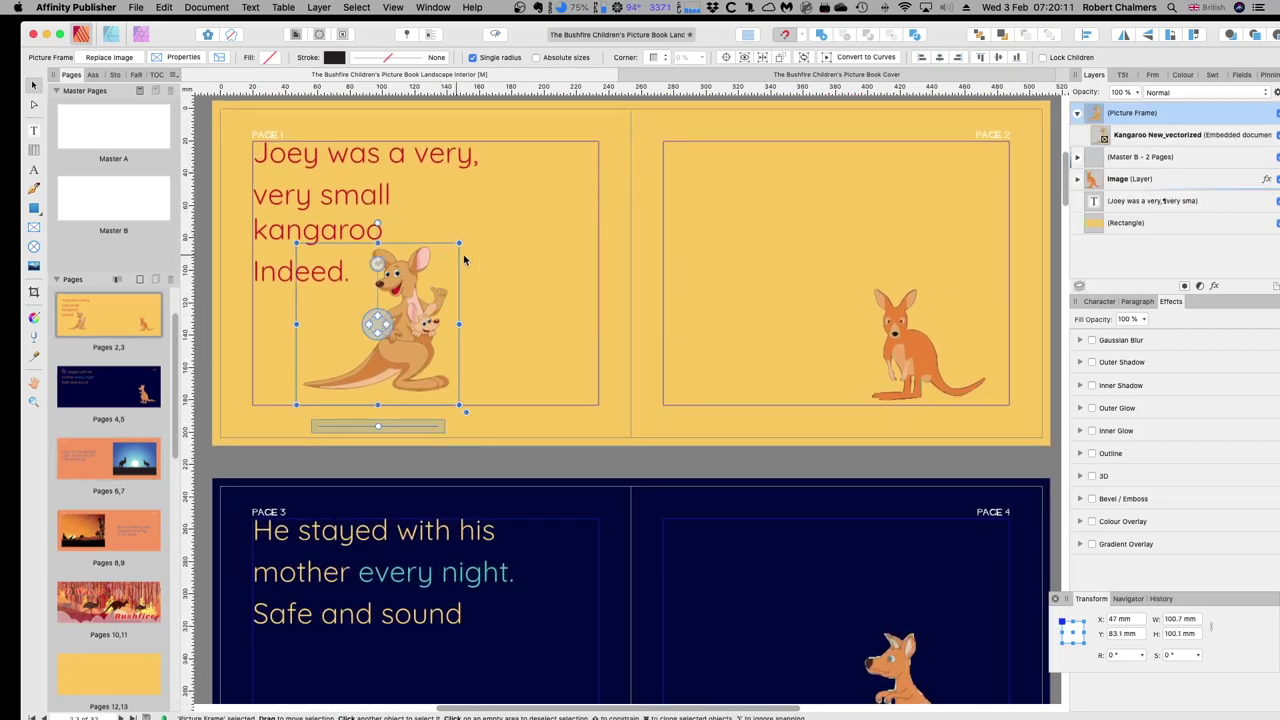
click(565, 263)
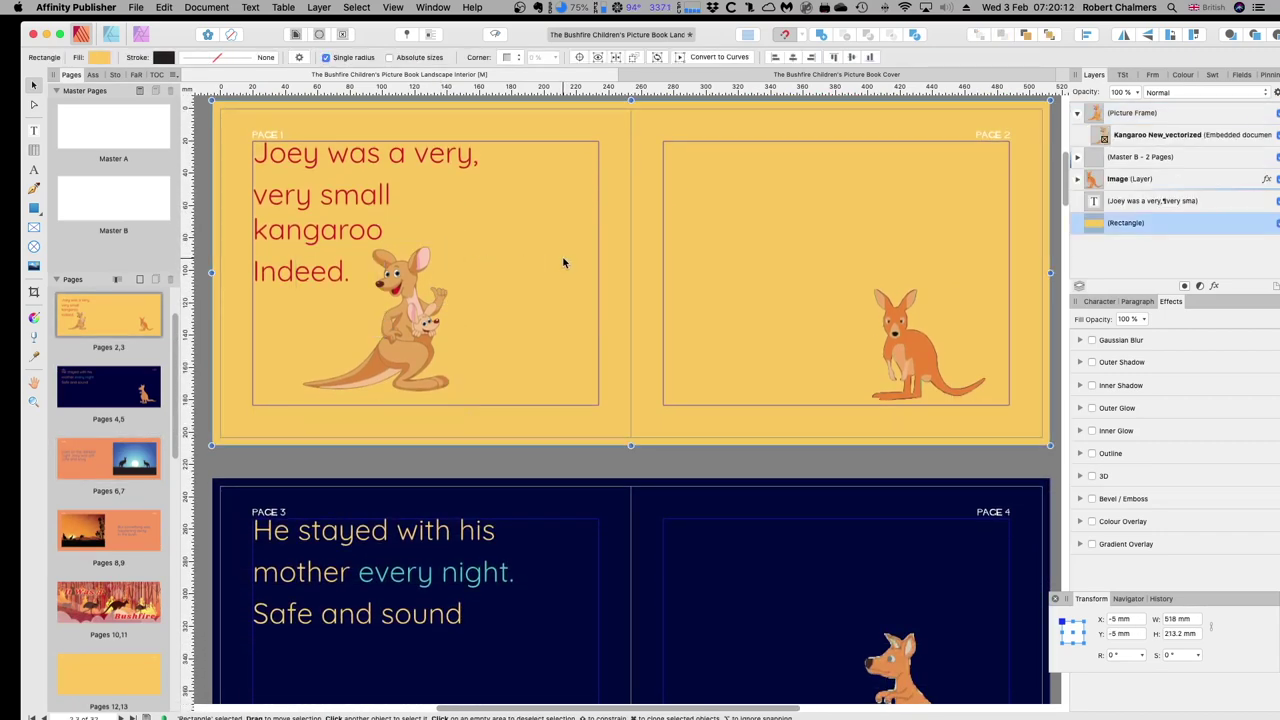
click(422, 320)
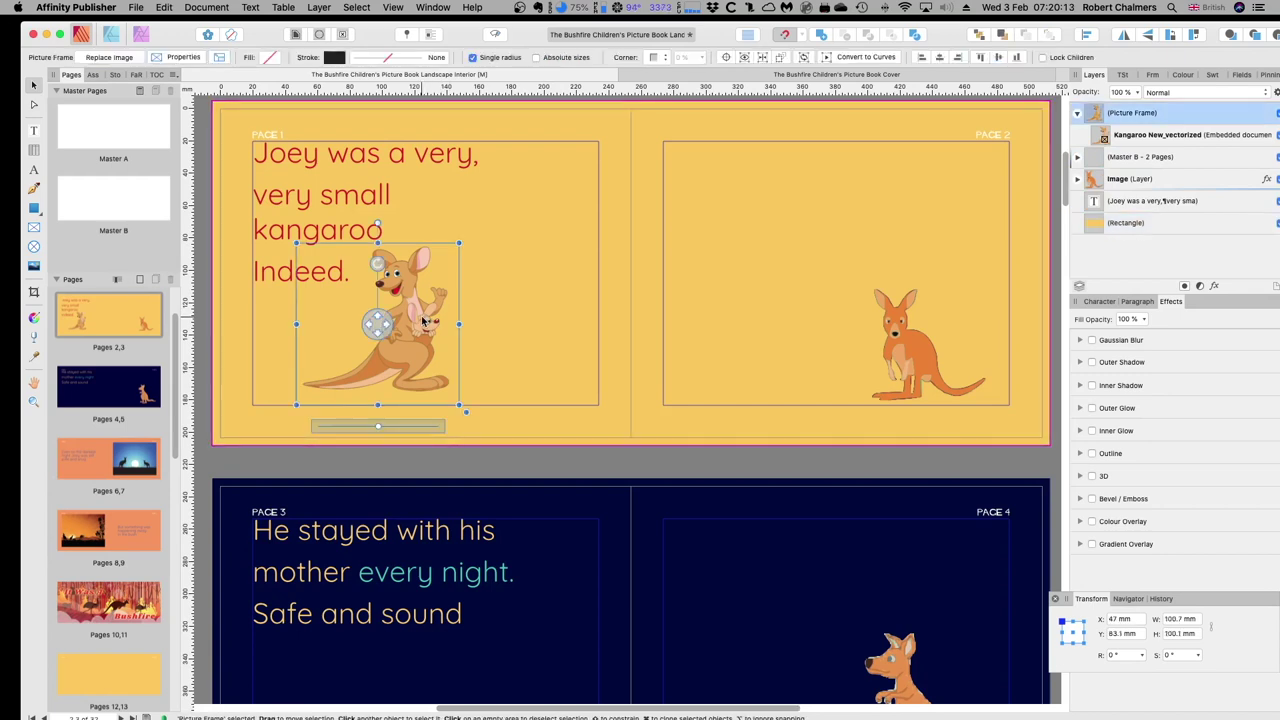
scroll(910, 333, down, 1)
click(908, 340)
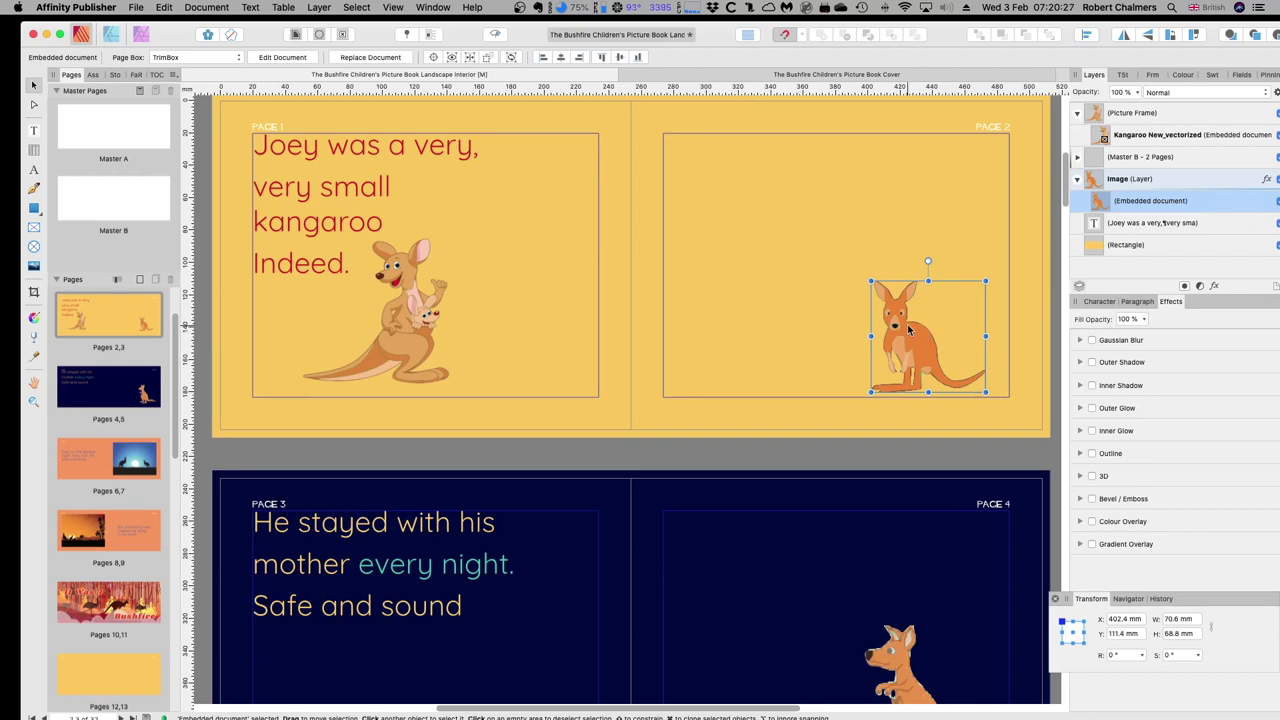
- Select the kangaroo picture frame on Pages 4,5 and inspect the embedded document nested inside it
scroll(891, 386, down, 10)
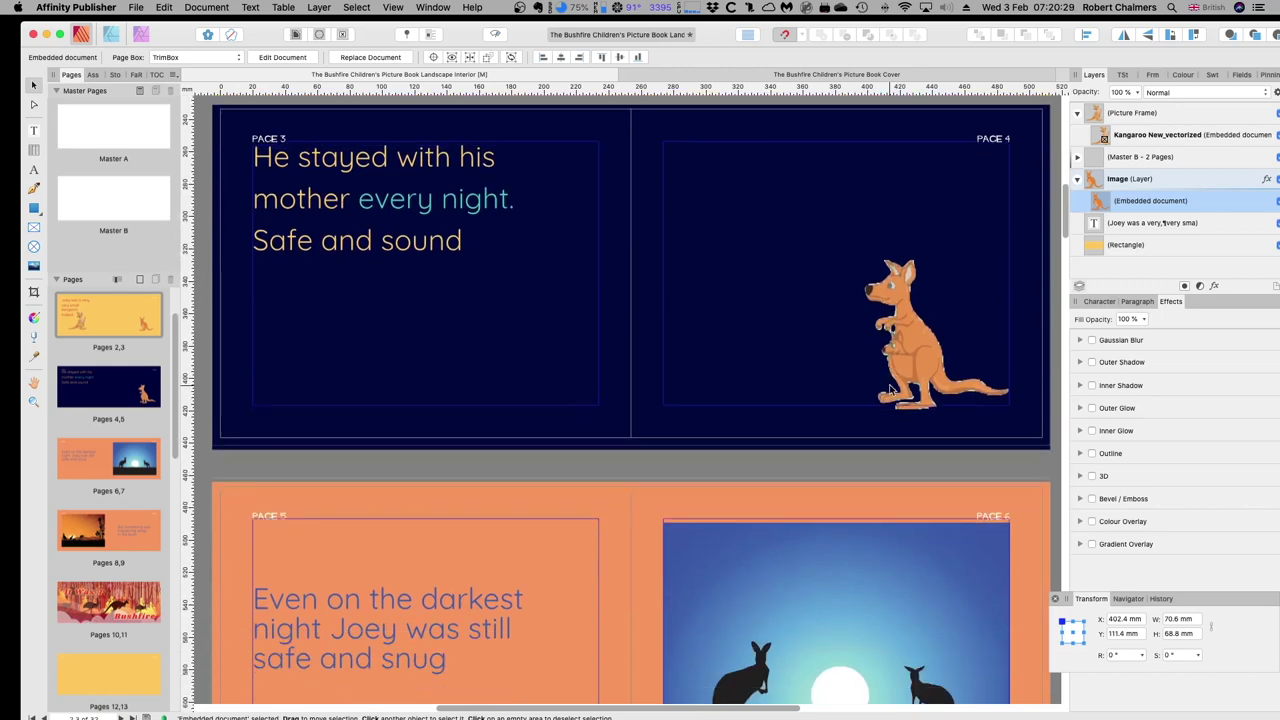
scroll(891, 386, up, 2)
click(918, 375)
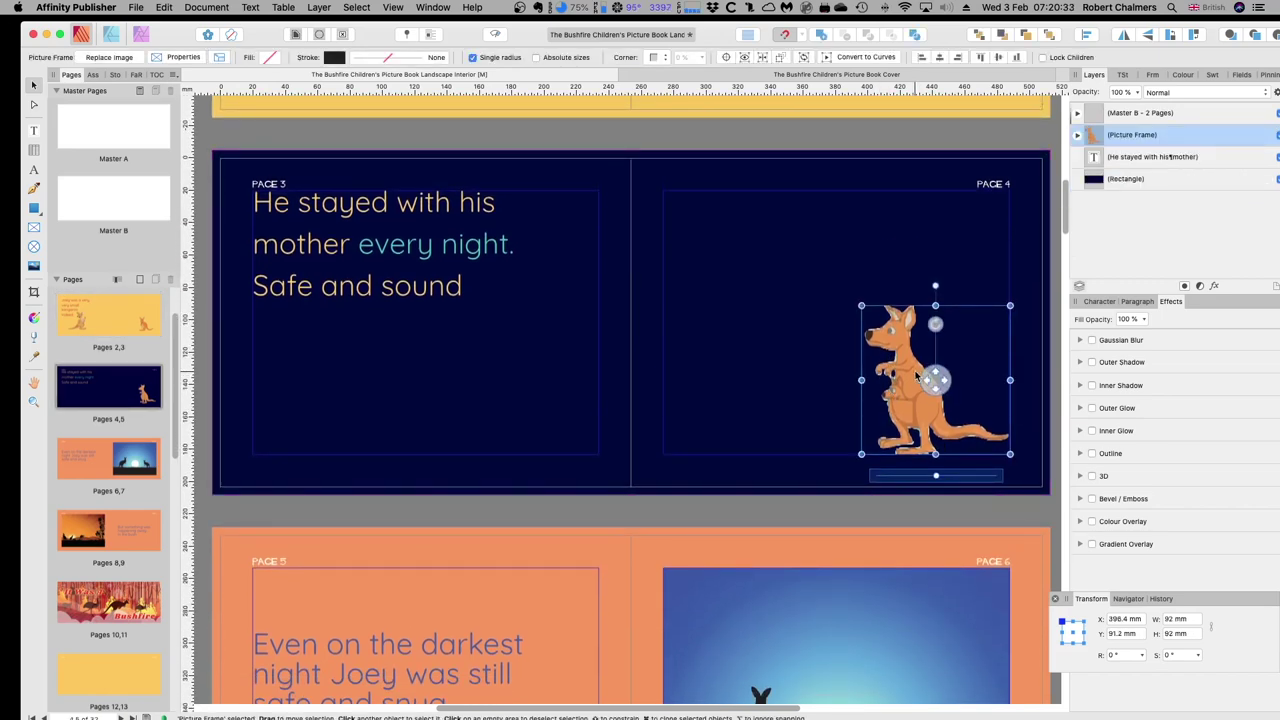
click(1078, 135)
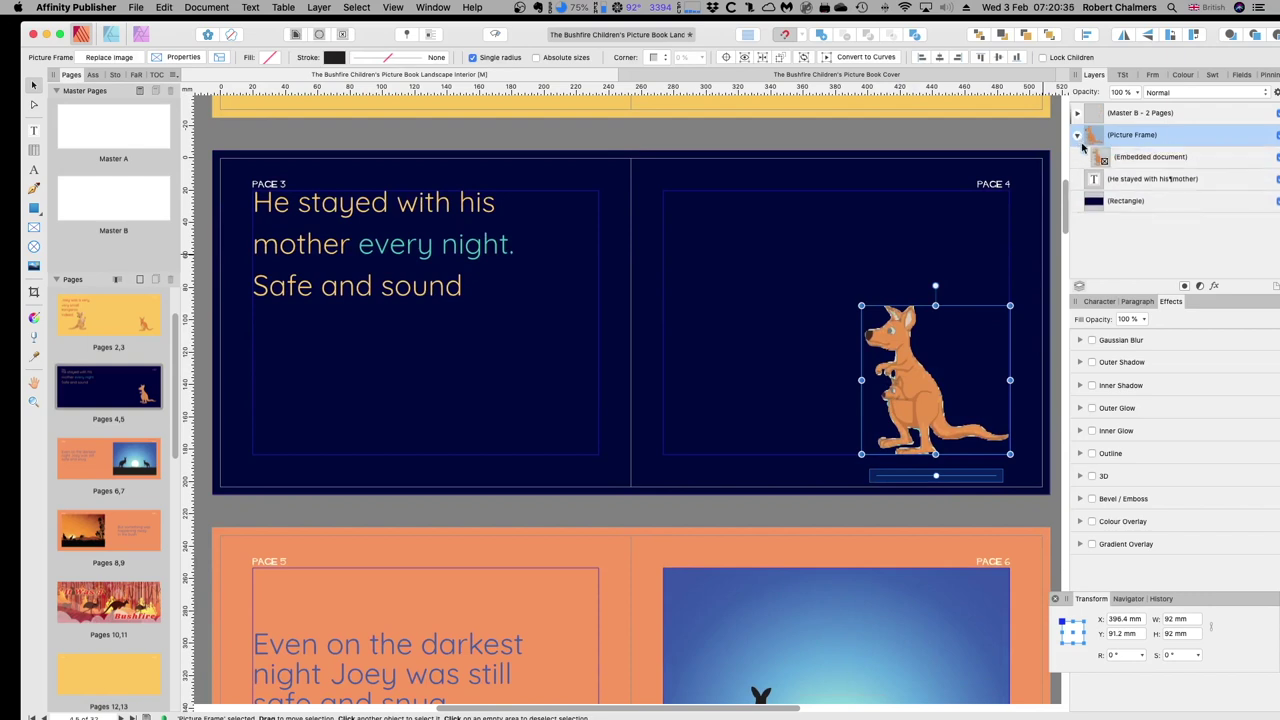
click(1133, 162)
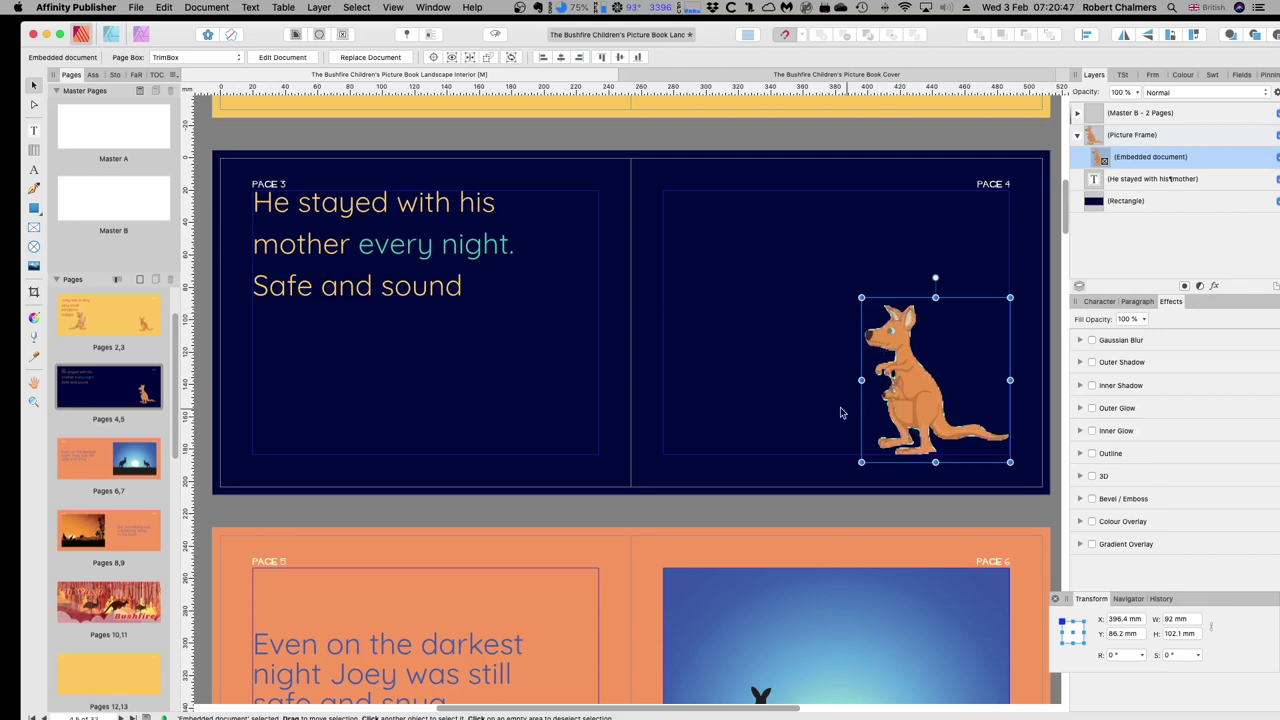
- Review the spreads from Pages 4,5 onward and select the full-spread bushfire picture frame on Pages 10,11
scroll(830, 410, up, 2)
scroll(812, 412, down, 5)
scroll(812, 409, down, 5)
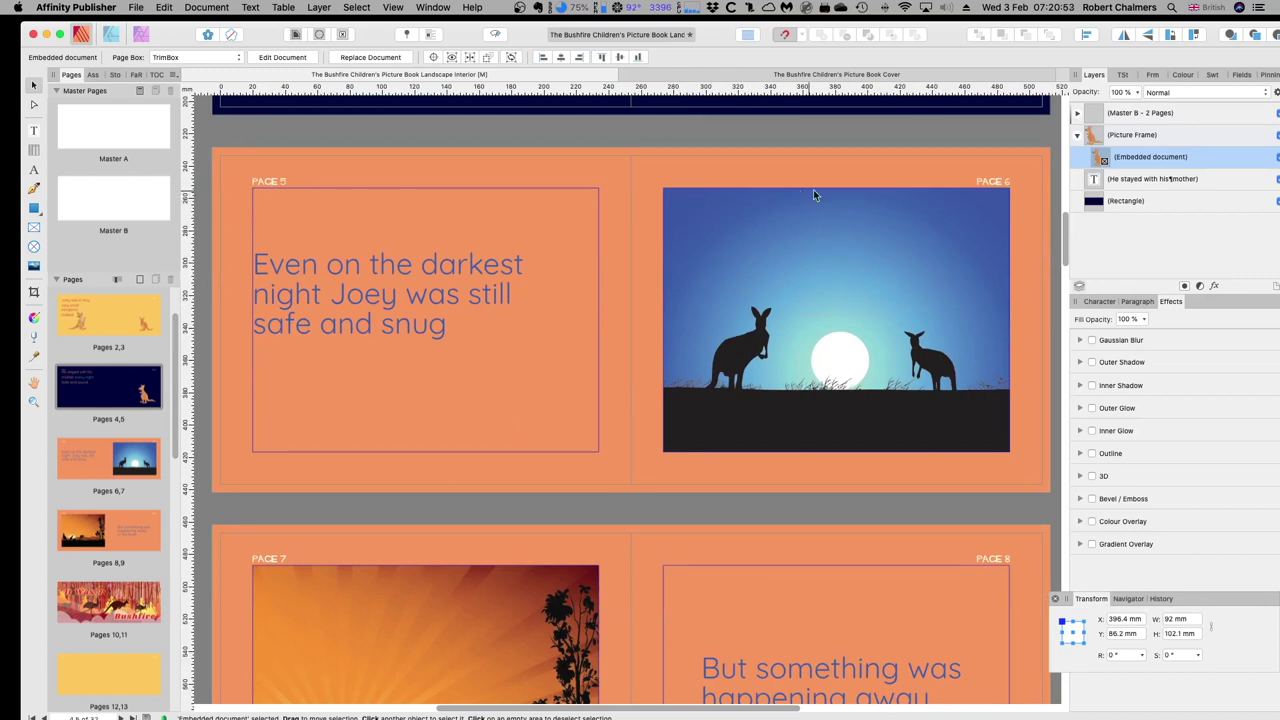
scroll(822, 449, down, 7)
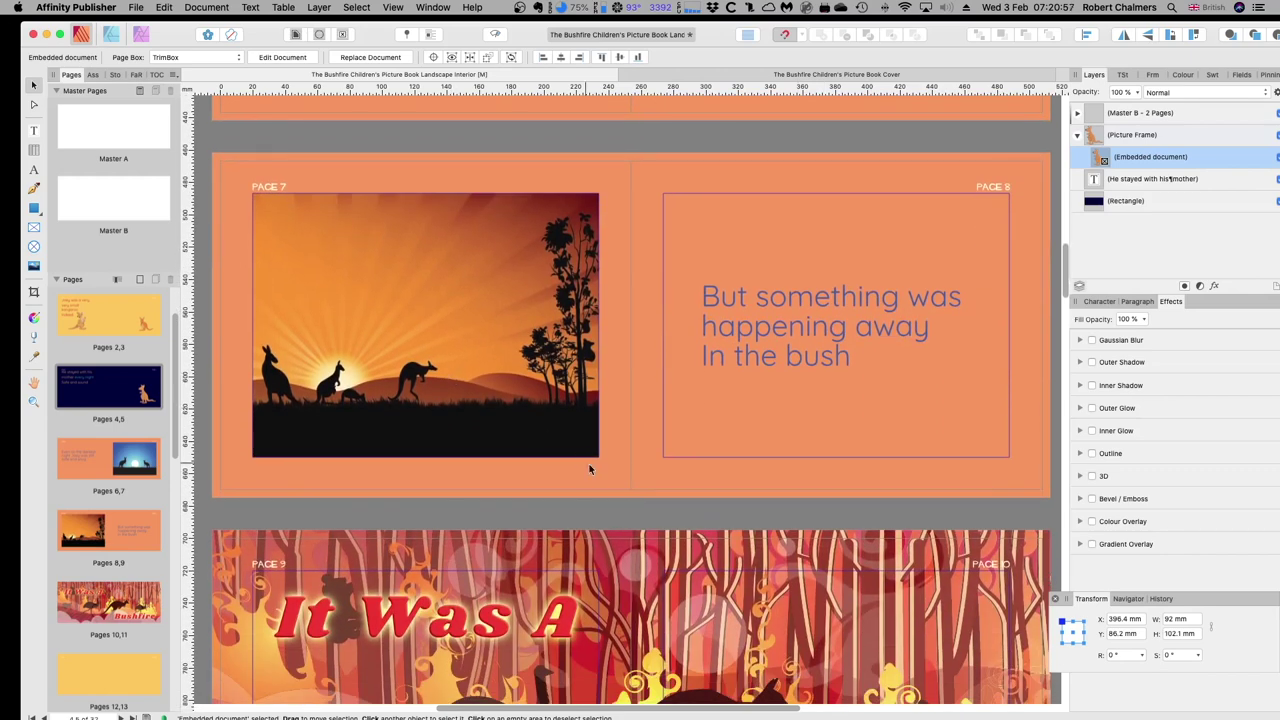
scroll(587, 463, down, 6)
click(603, 423)
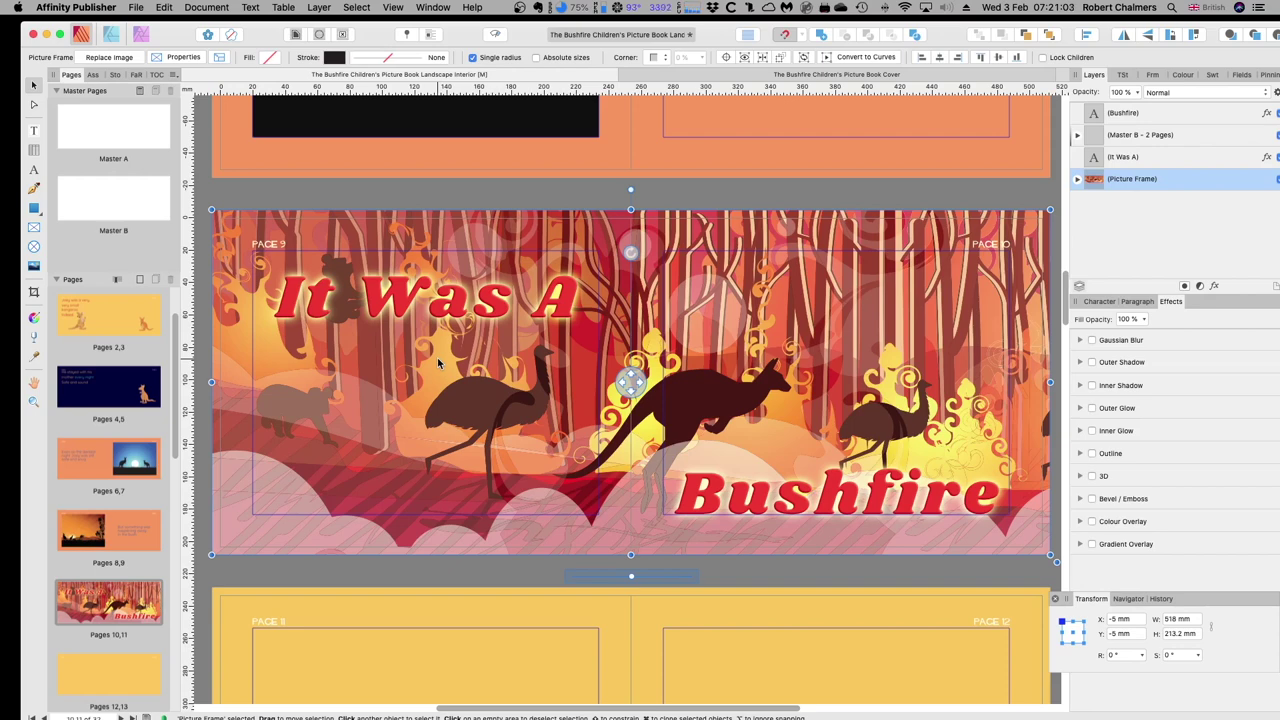
- View the Pages 12,13 spread, look through the page thumbnails to Page 32 and back, and choose the Pages 2,3 spread
scroll(437, 363, down, 10)
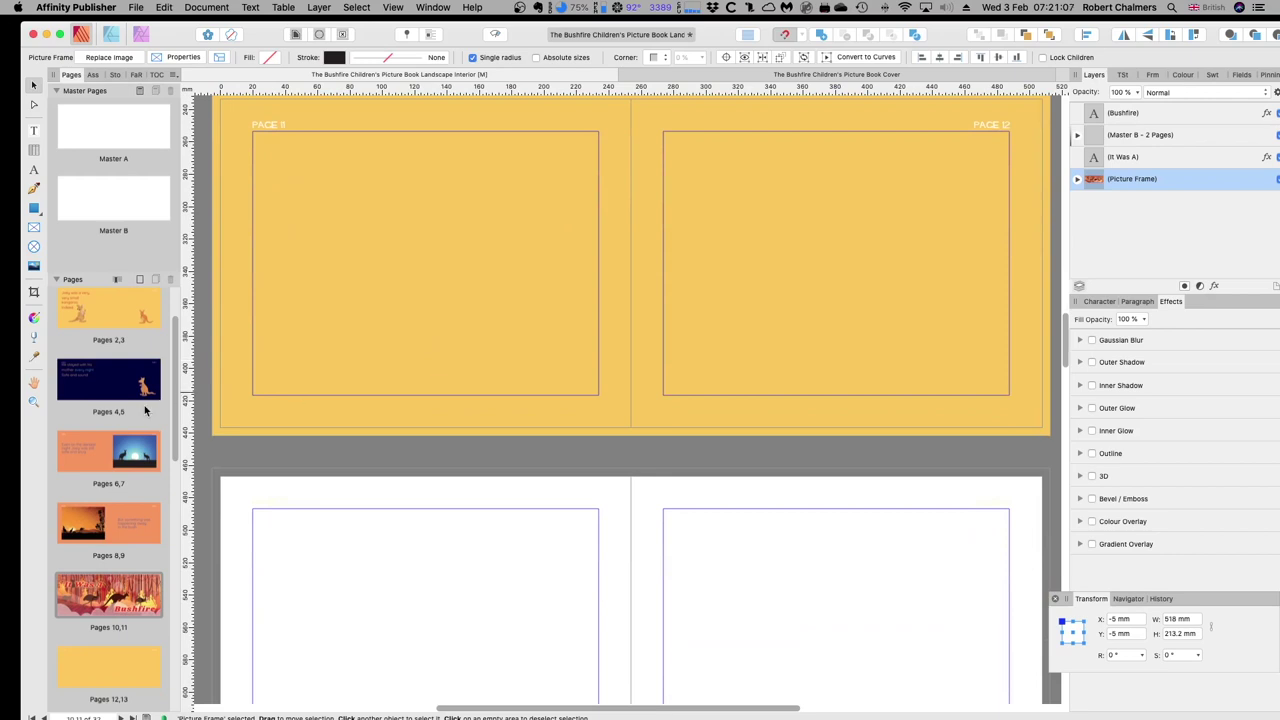
scroll(145, 410, down, 15)
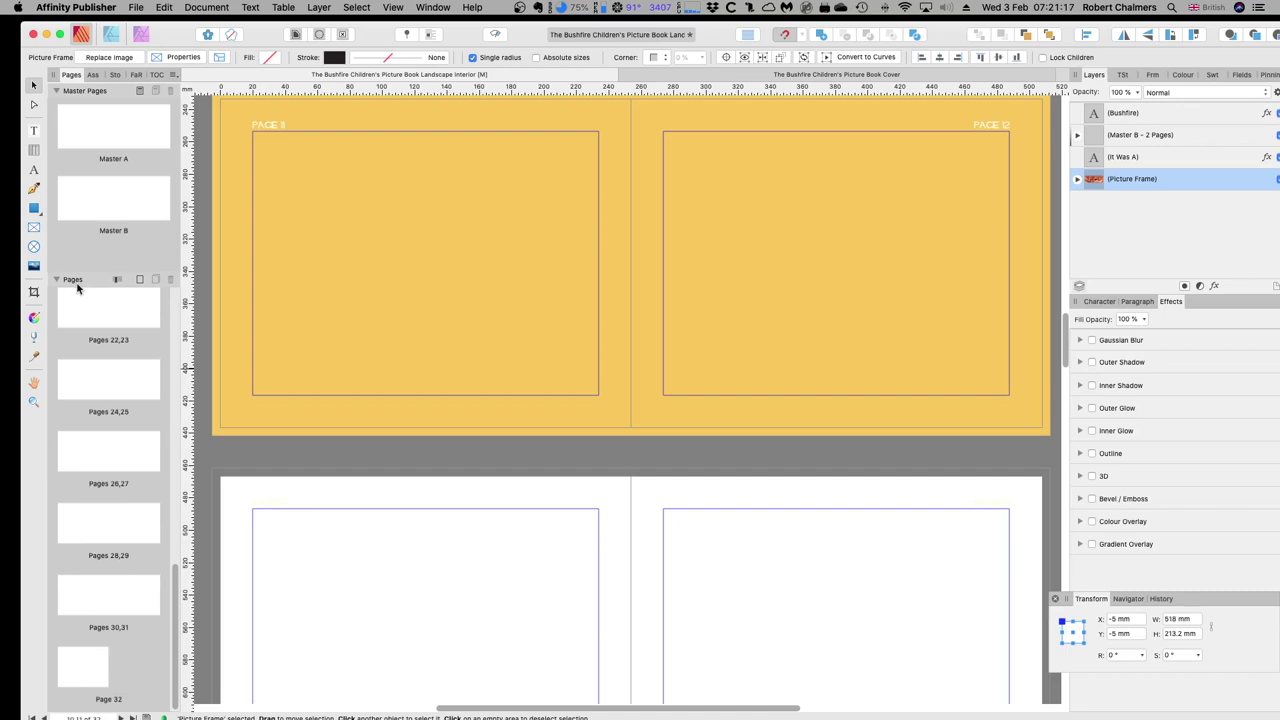
scroll(102, 330, up, 10)
scroll(103, 336, up, 5)
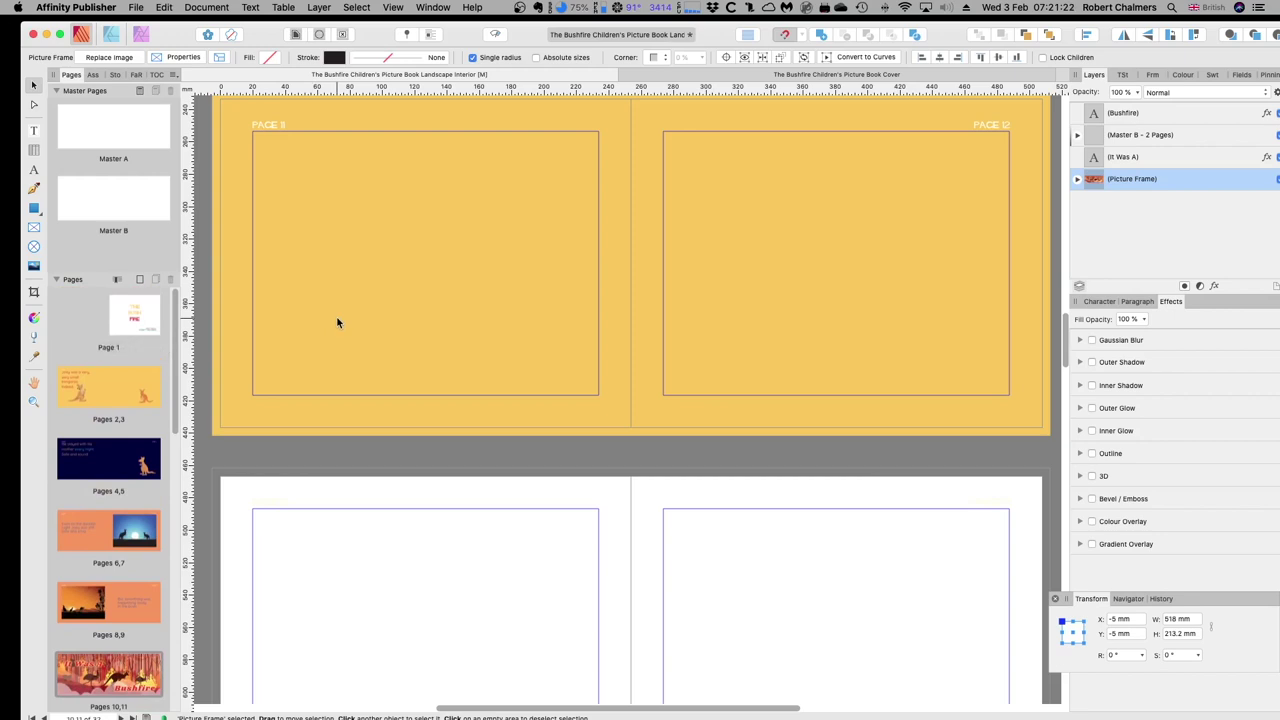
click(118, 398)
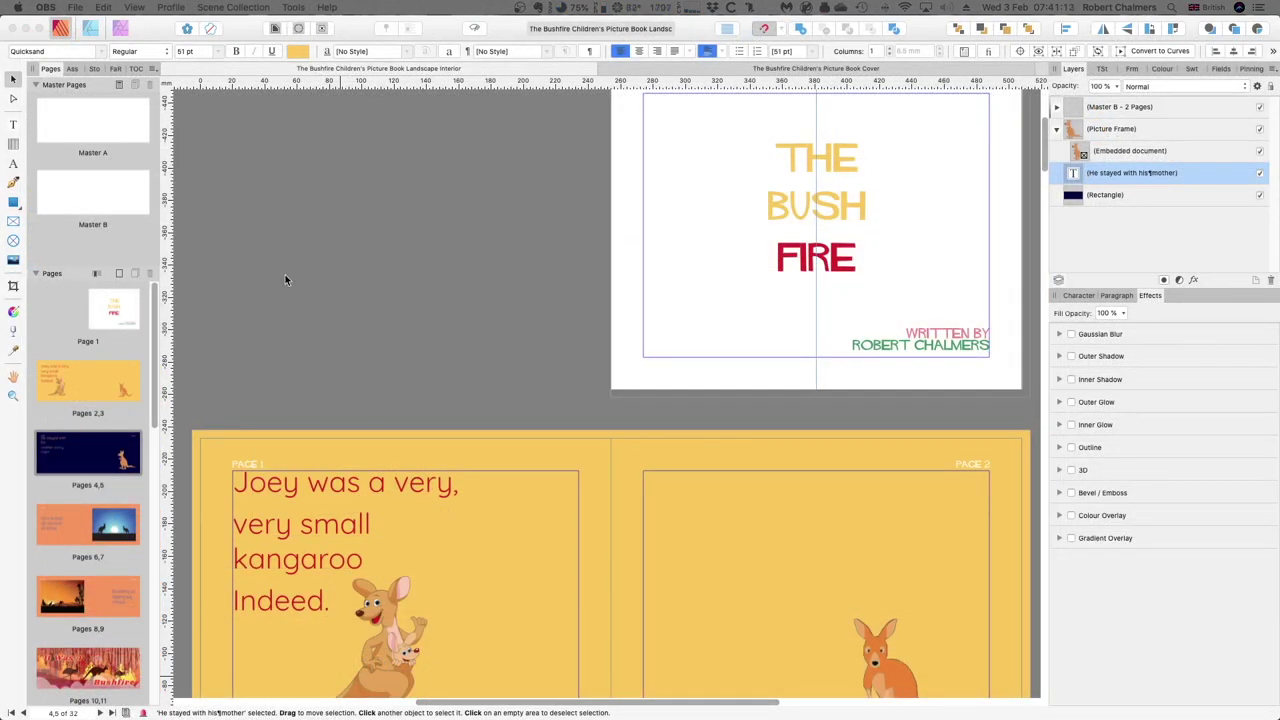
- Export all spreads of pages 1-13 as a digital high-quality PDF despite the preflight errors, replacing The Bushfire Children's Picture Book Landscape Interior.pdf in Downloads
click(158, 42)
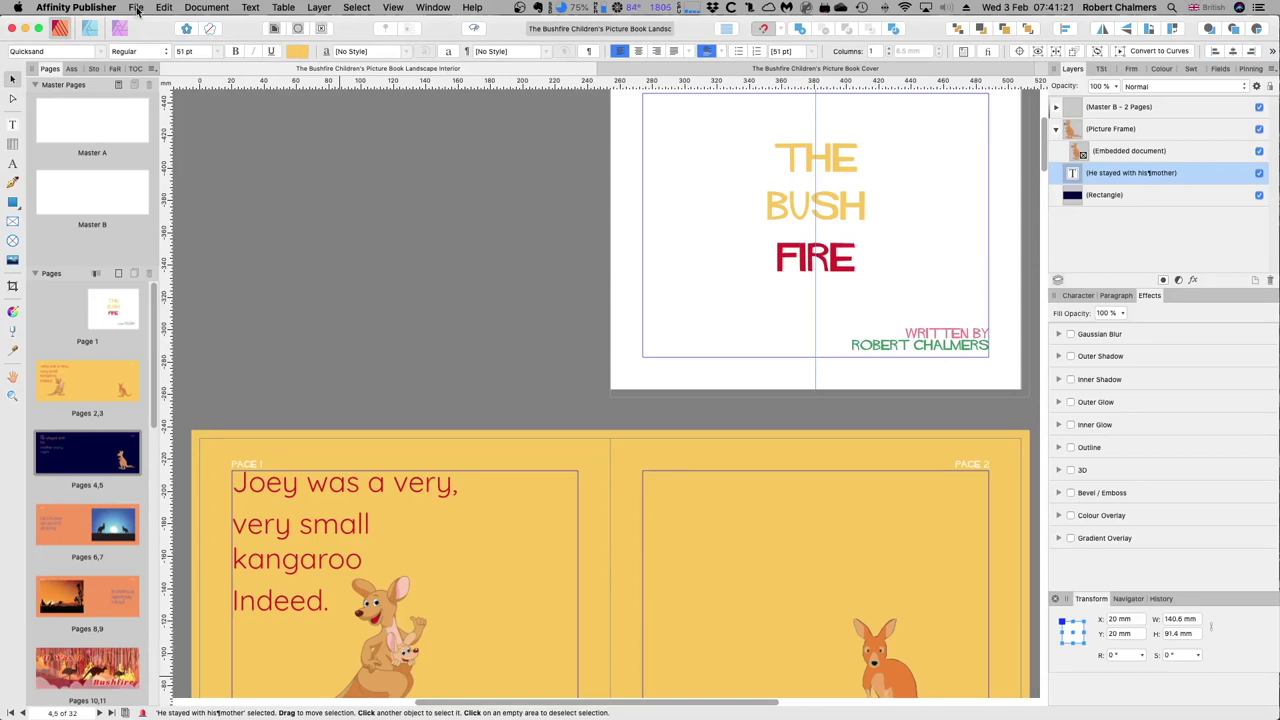
click(137, 10)
click(493, 480)
click(141, 10)
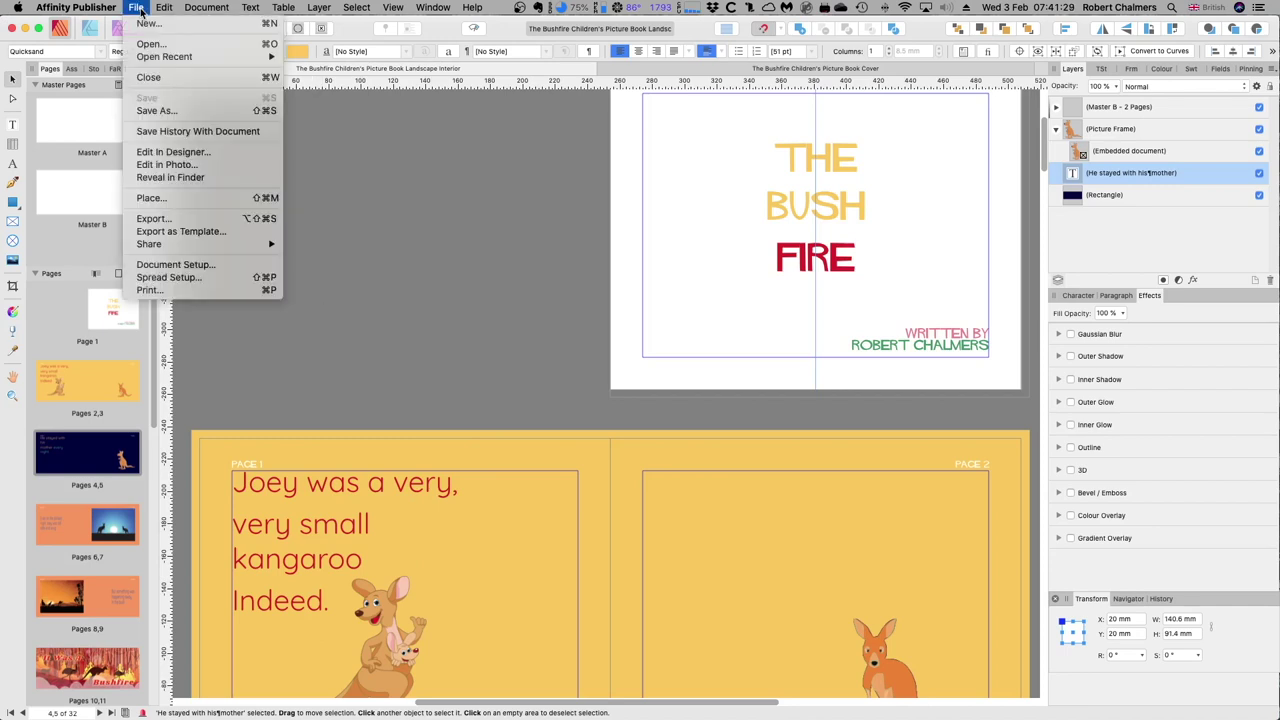
click(178, 222)
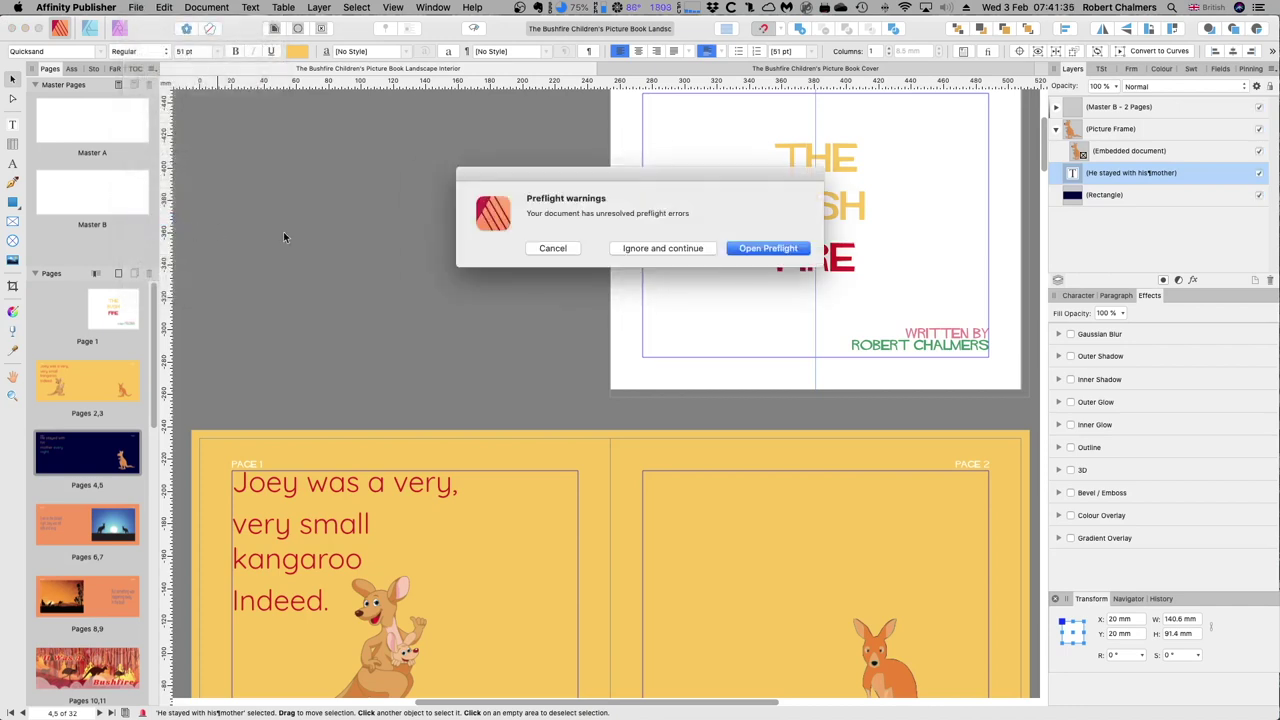
click(662, 248)
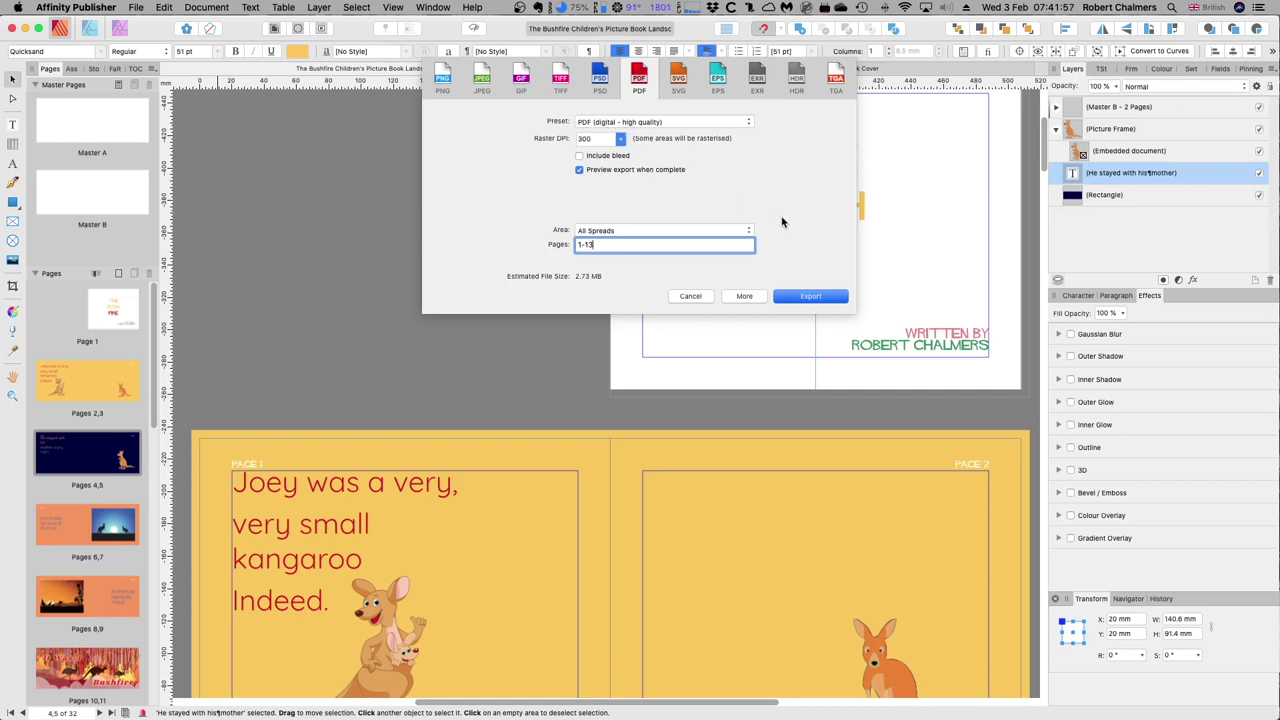
click(810, 298)
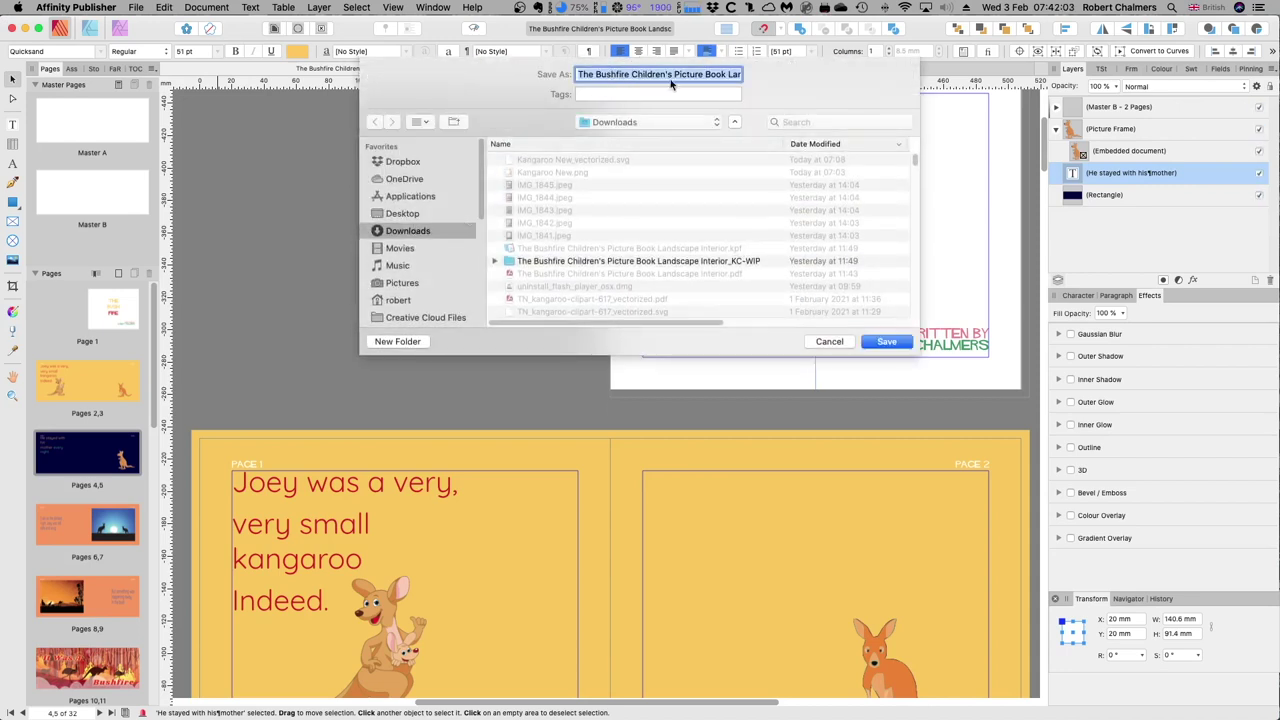
click(893, 343)
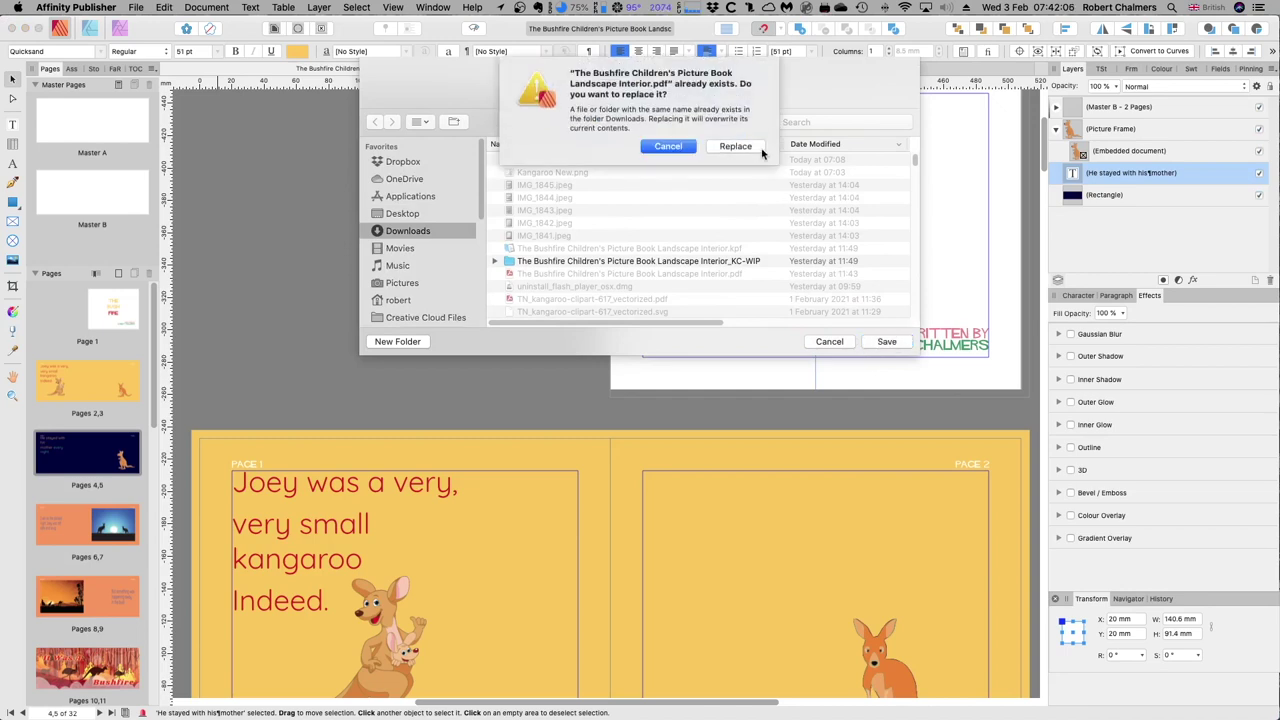
click(739, 147)
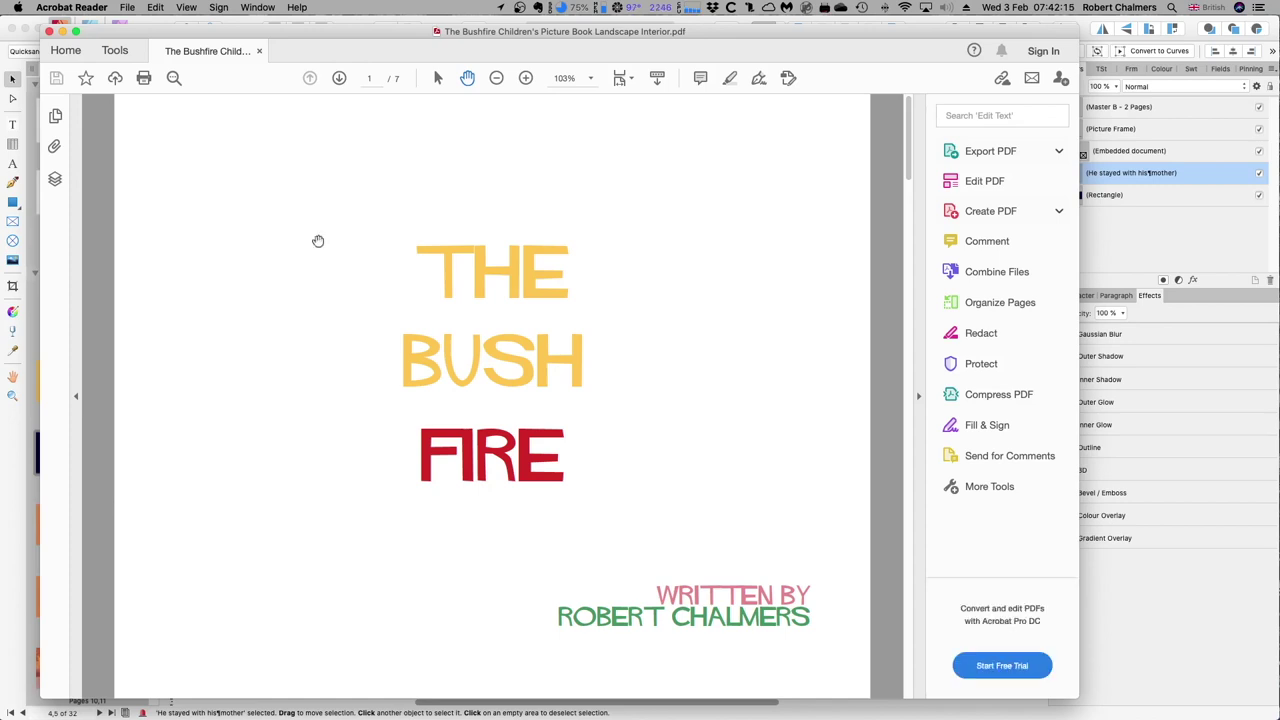
- Review the exported spreads in Acrobat Reader from the title page to the bushfire spread, and close the PDF
scroll(443, 354, down, 15)
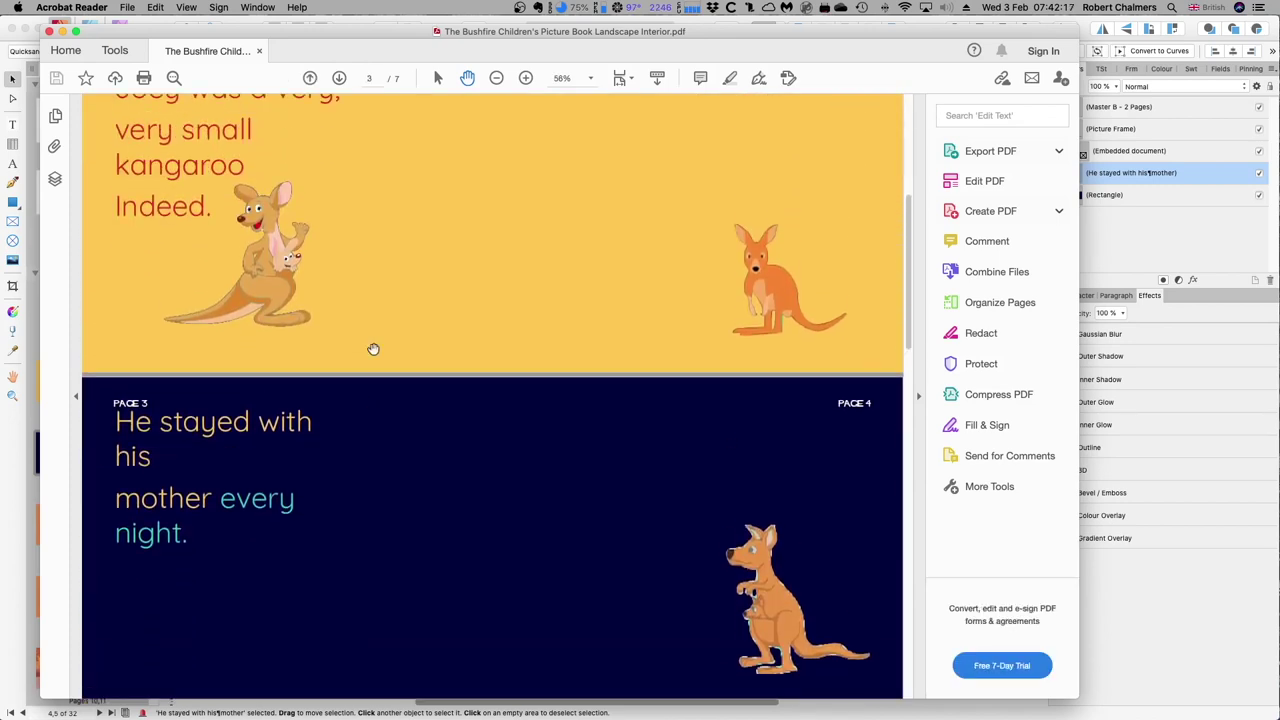
scroll(373, 348, up, 5)
scroll(373, 348, down, 2)
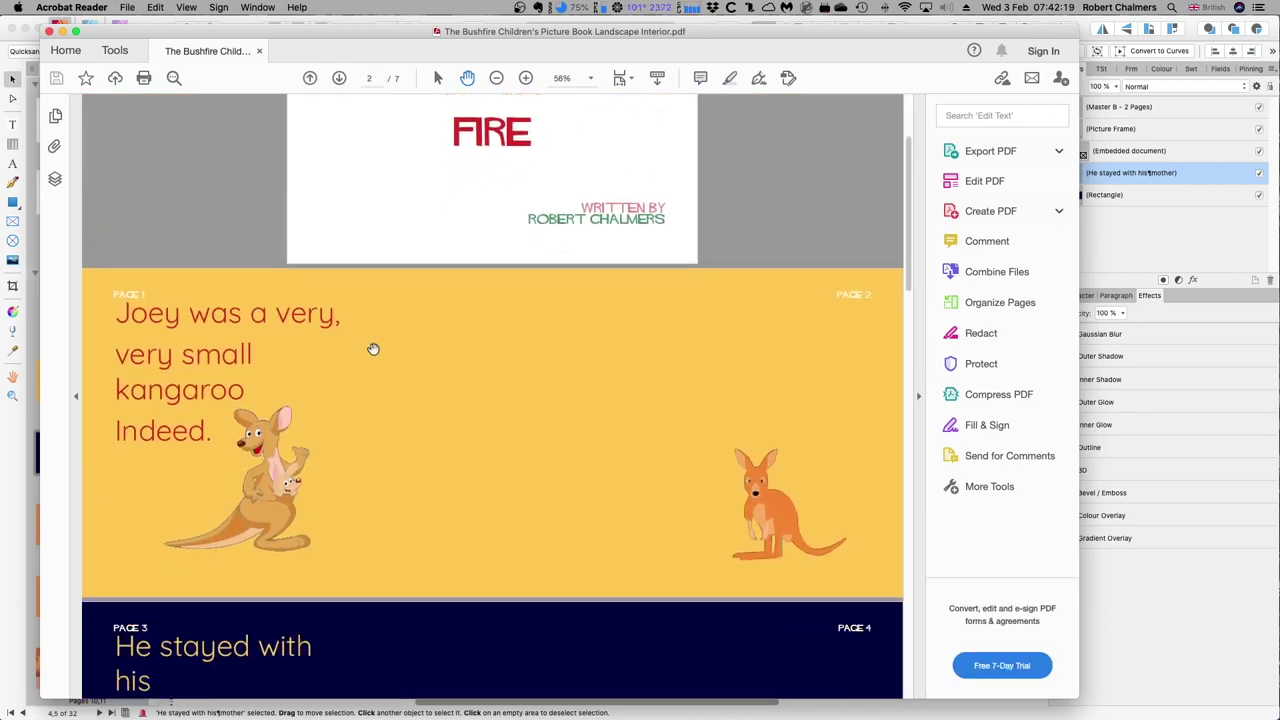
scroll(373, 348, down, 10)
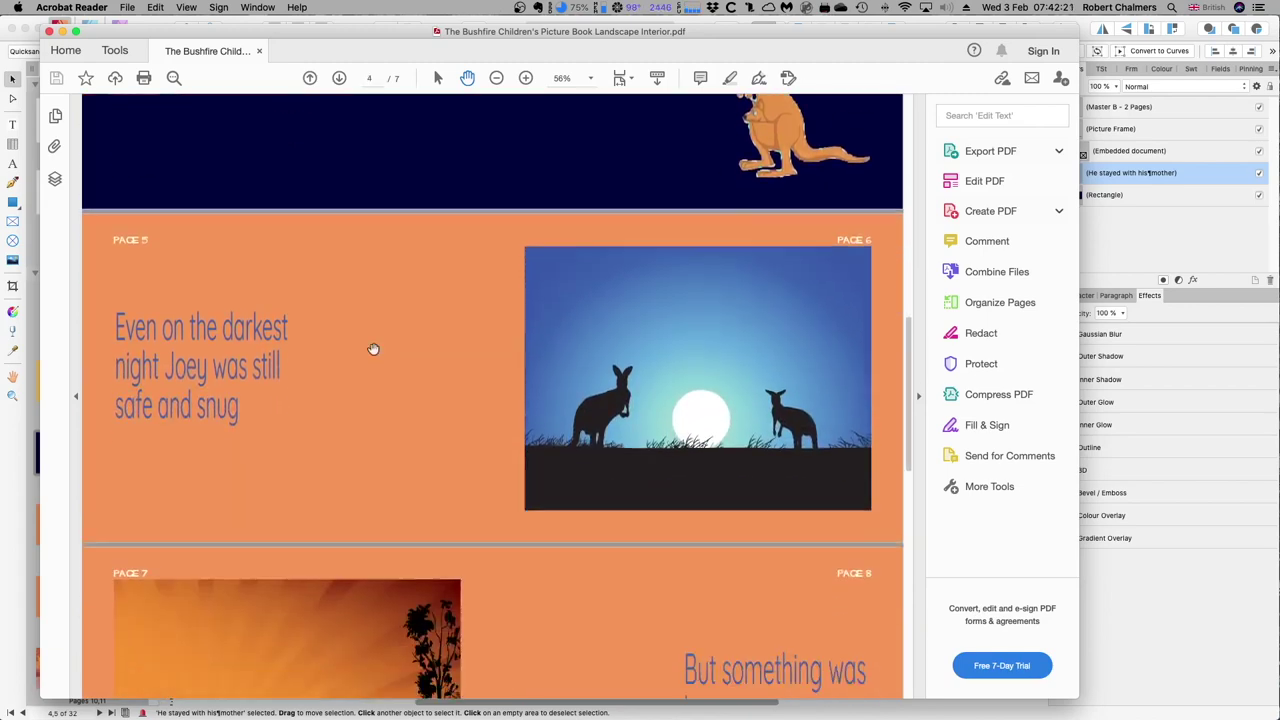
scroll(373, 348, down, 9)
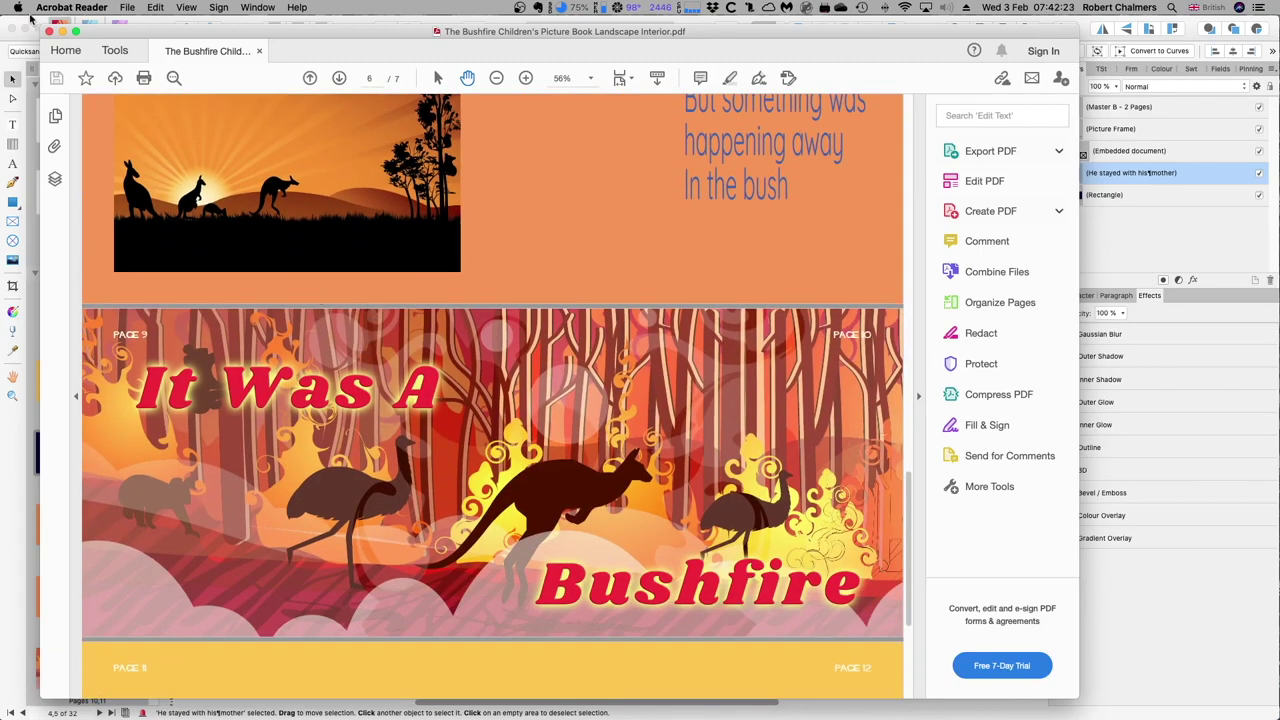
click(49, 32)
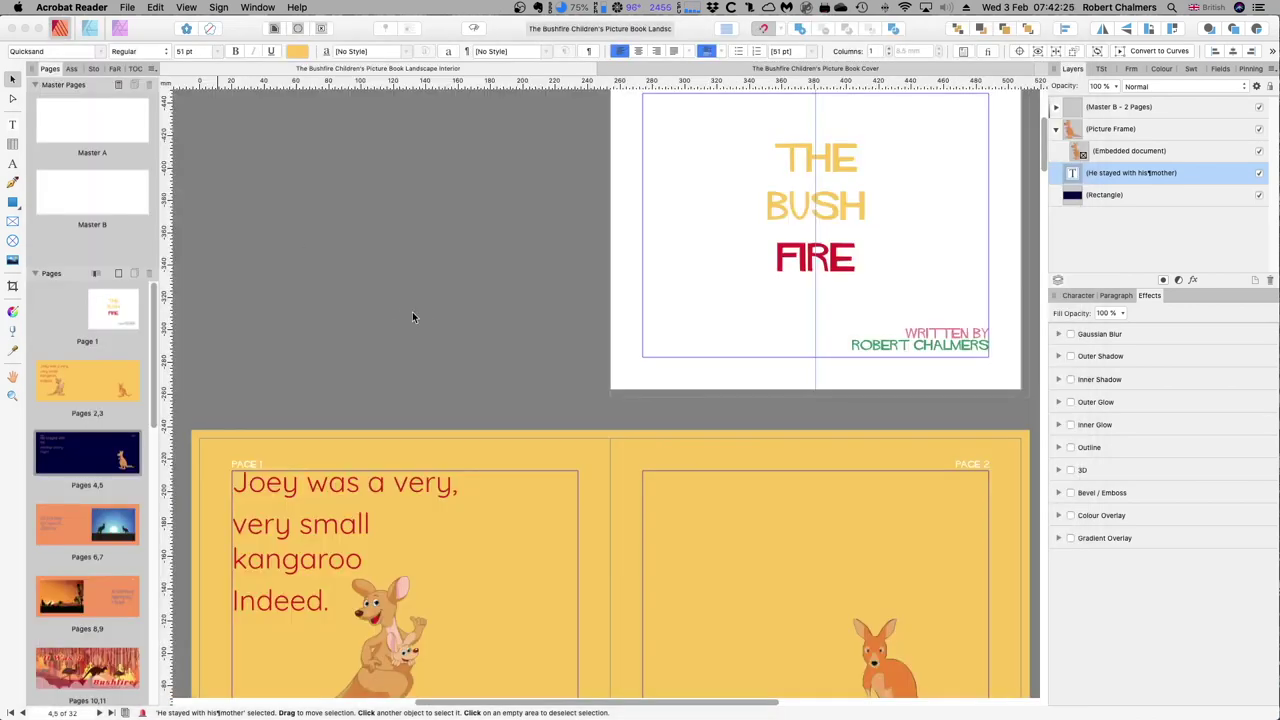
- Return to Affinity Publisher and export pages 1-13 as a PDF with the area set to All Pages, ignoring preflight errors and replacing the existing file
click(128, 9)
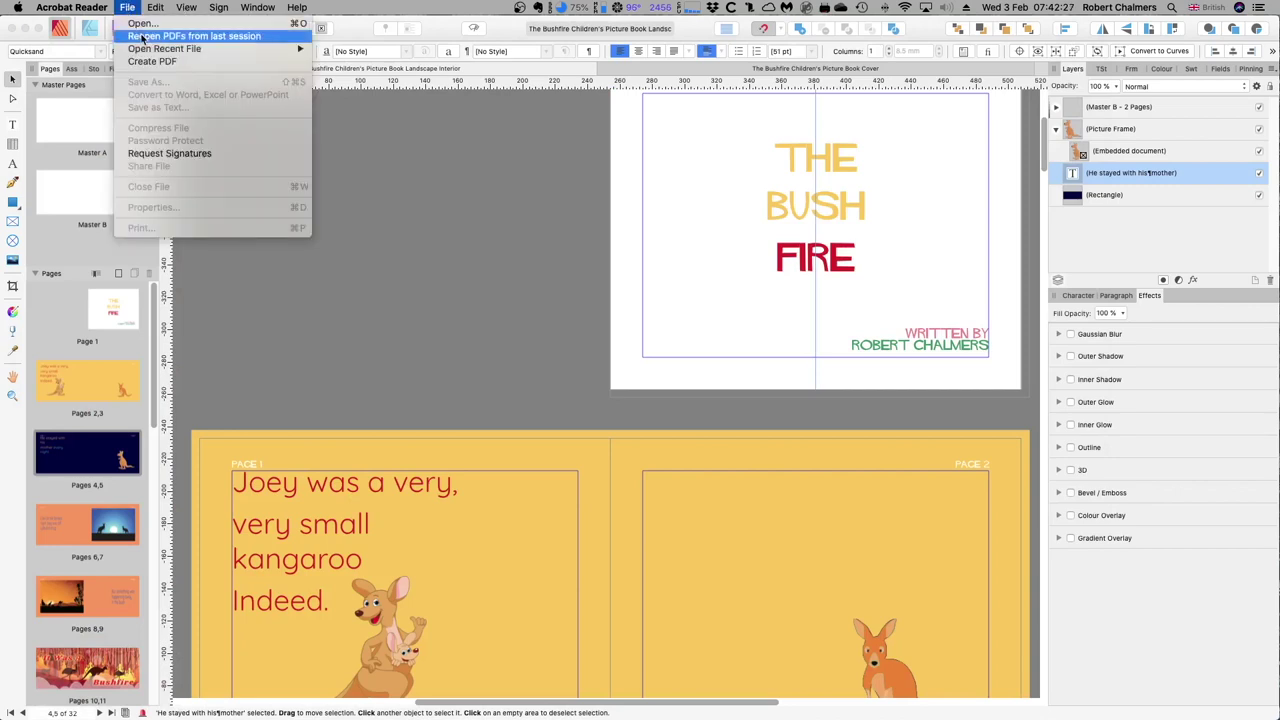
mouse_move(73, 13)
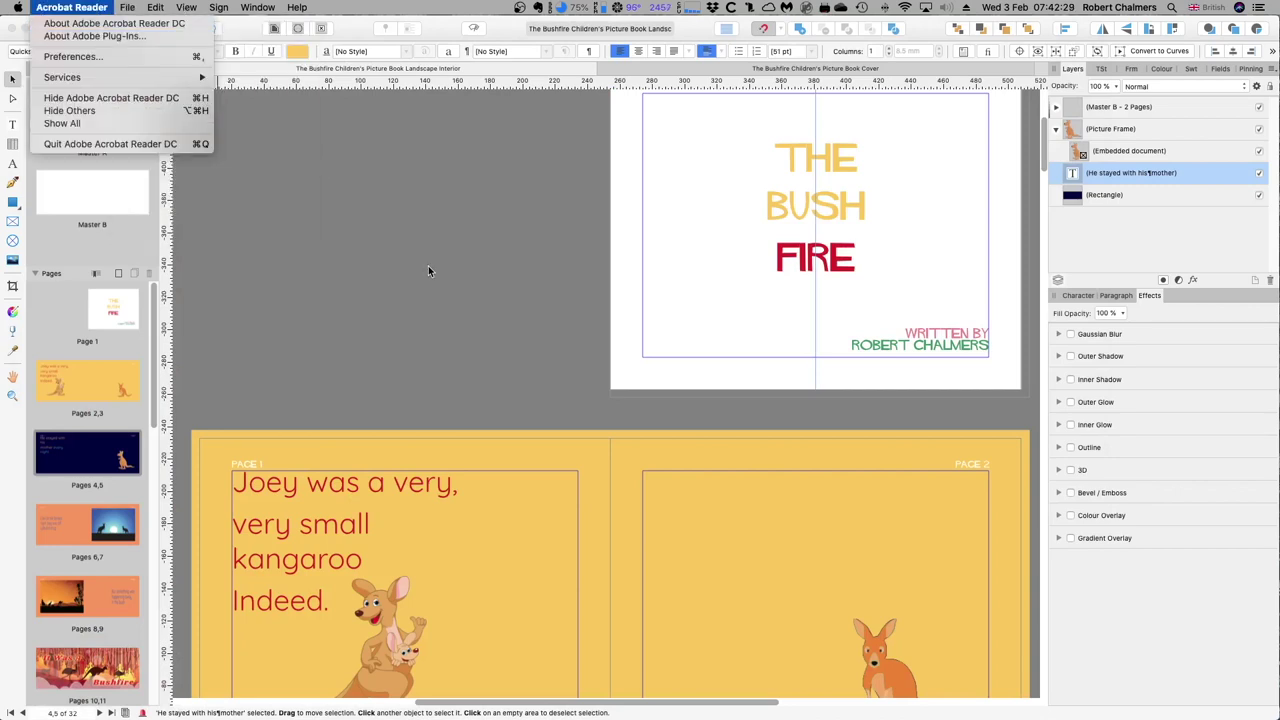
click(434, 271)
click(136, 8)
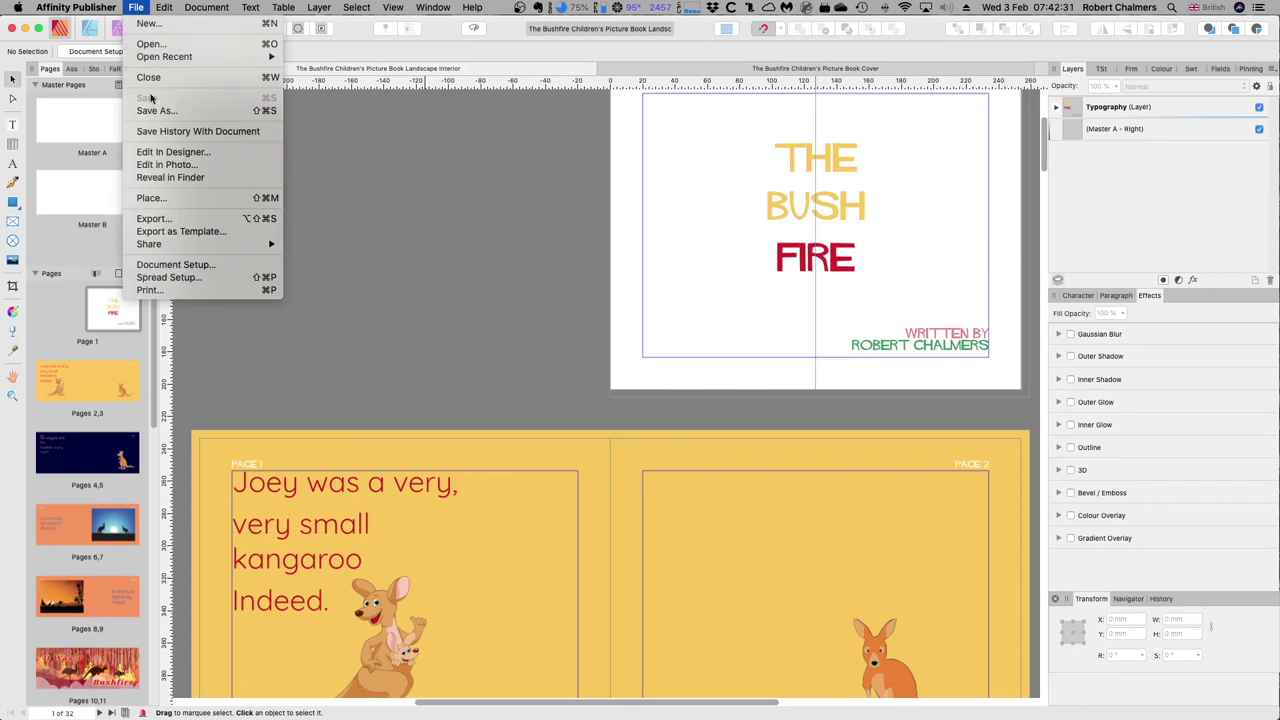
click(174, 224)
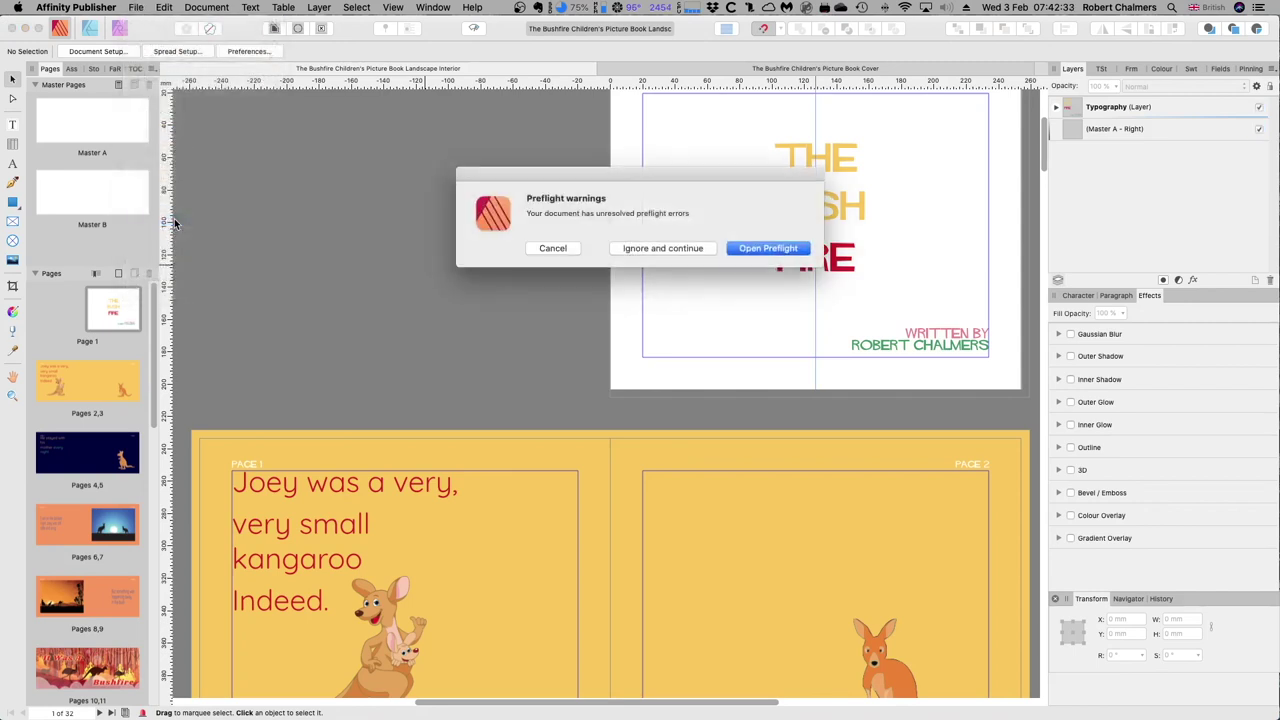
click(673, 250)
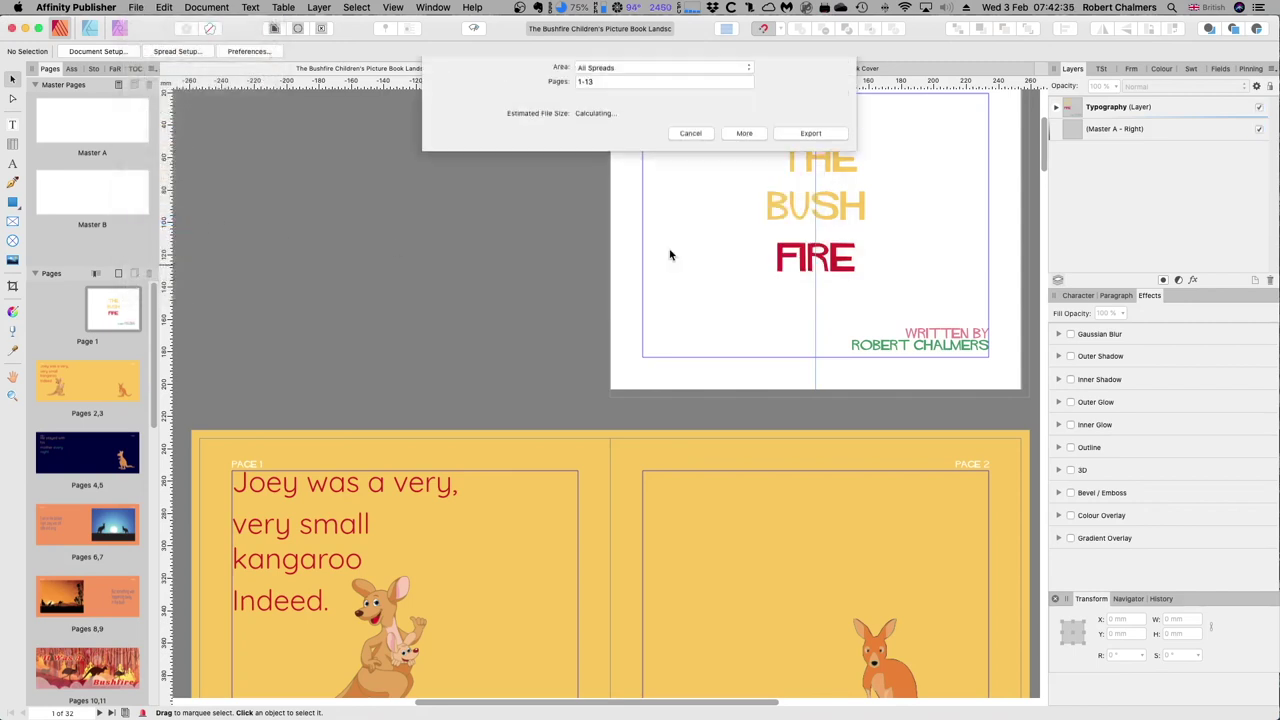
click(636, 232)
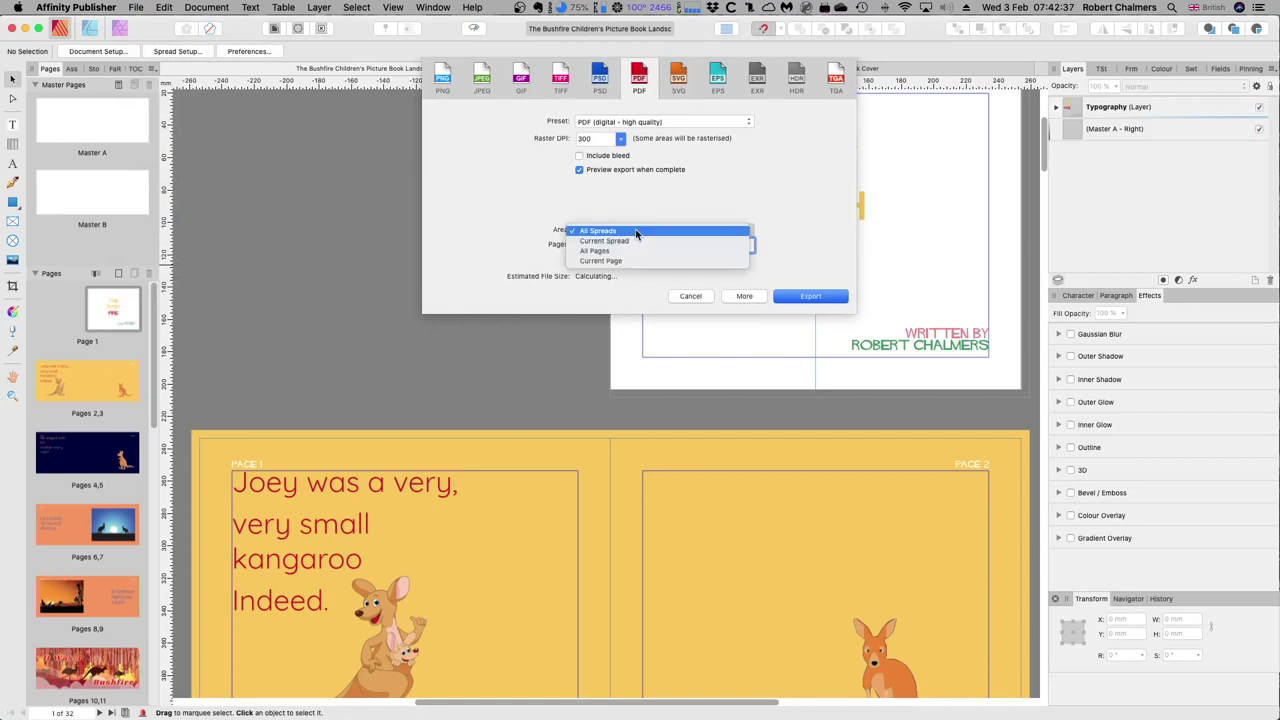
click(630, 251)
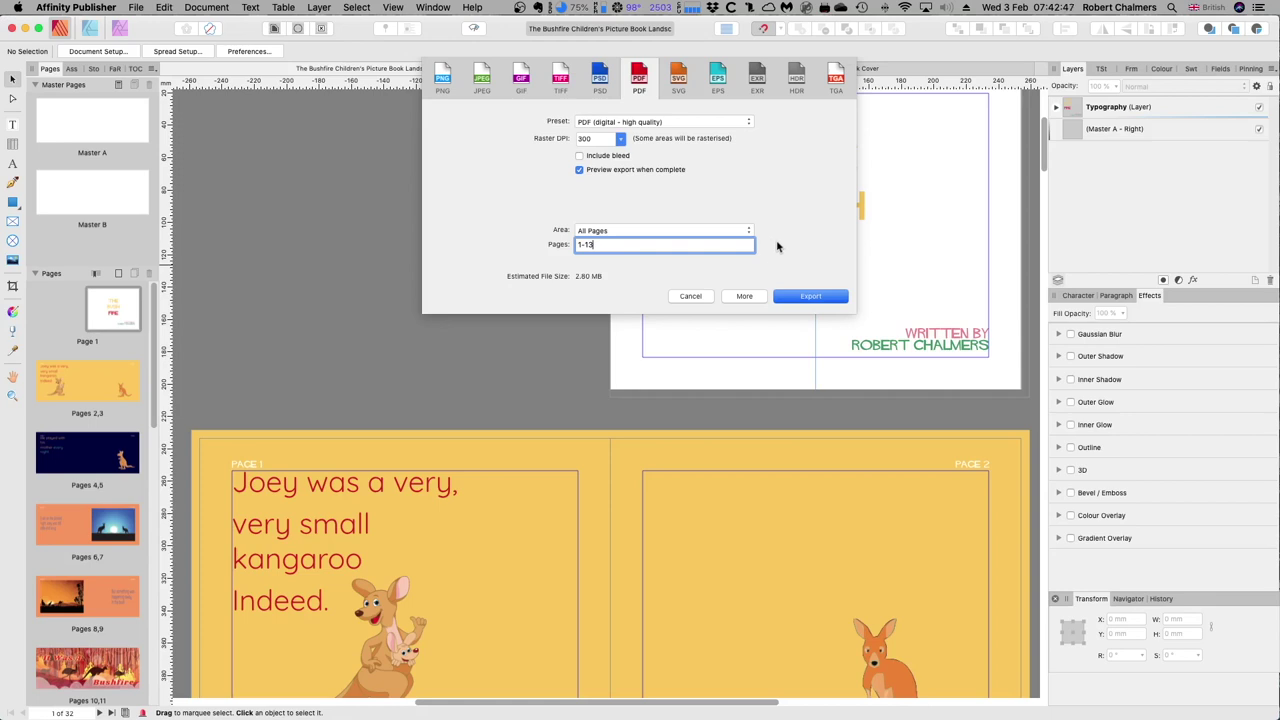
click(808, 298)
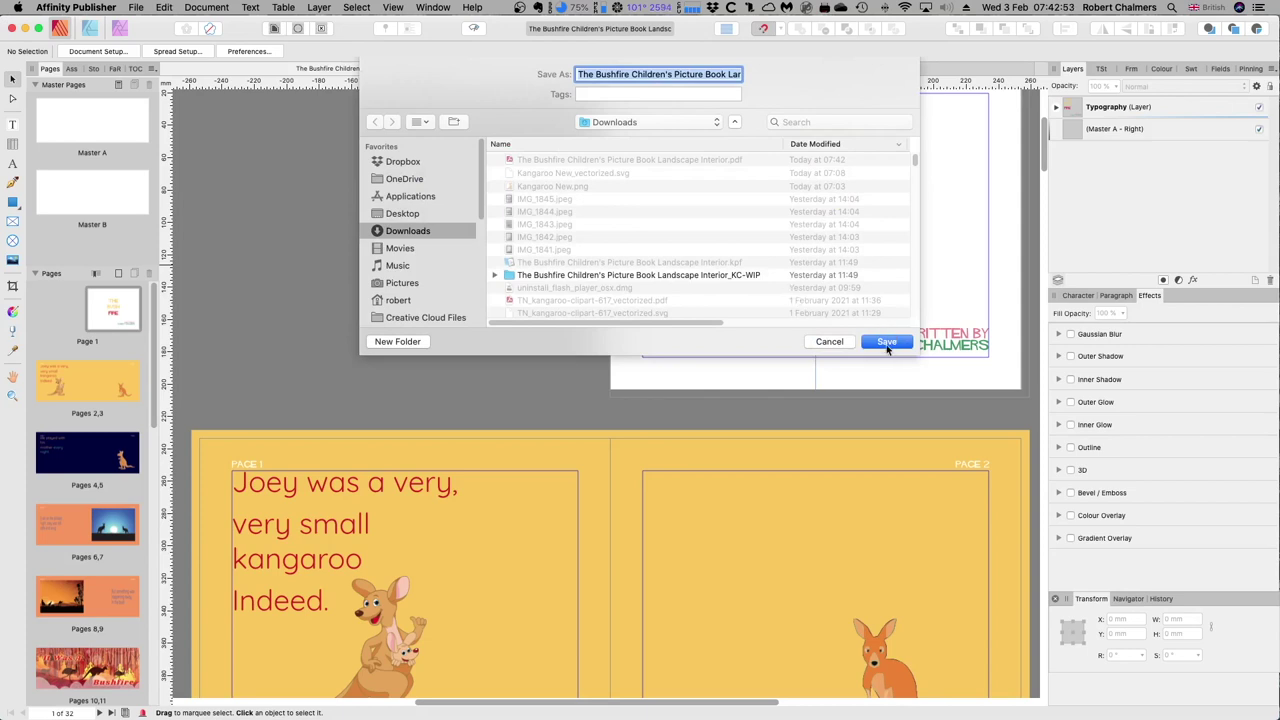
click(886, 343)
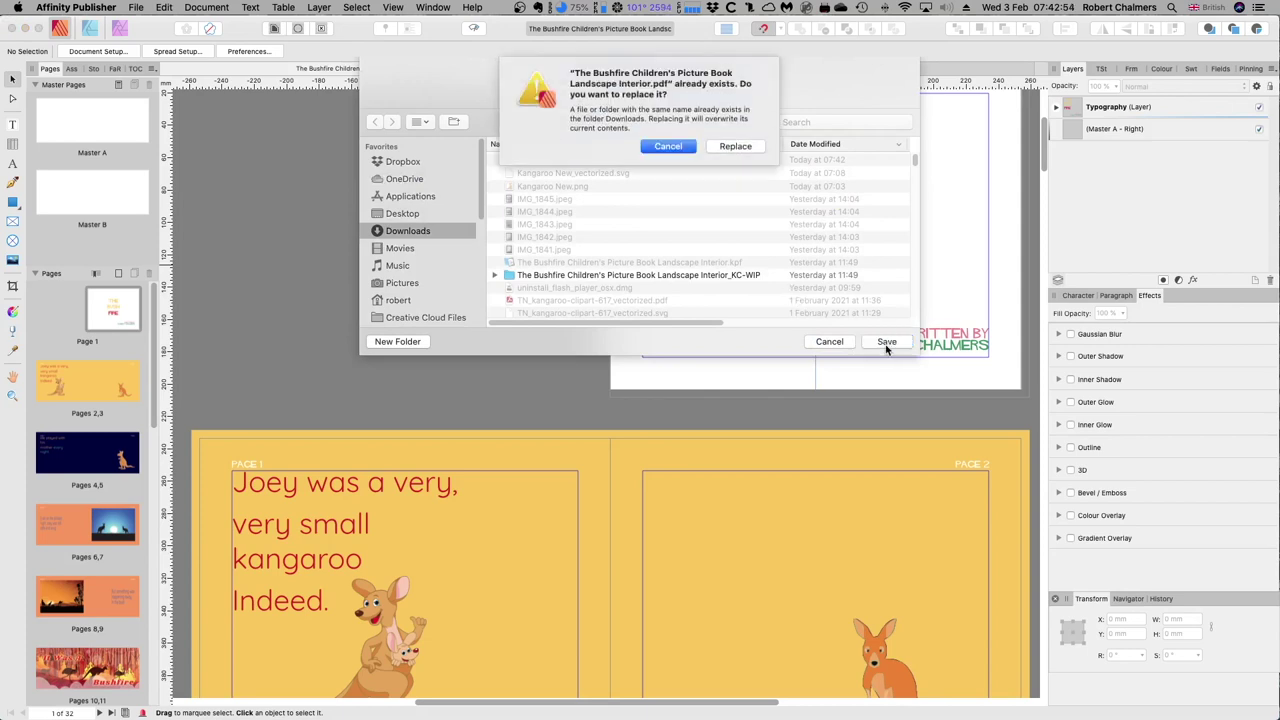
click(734, 147)
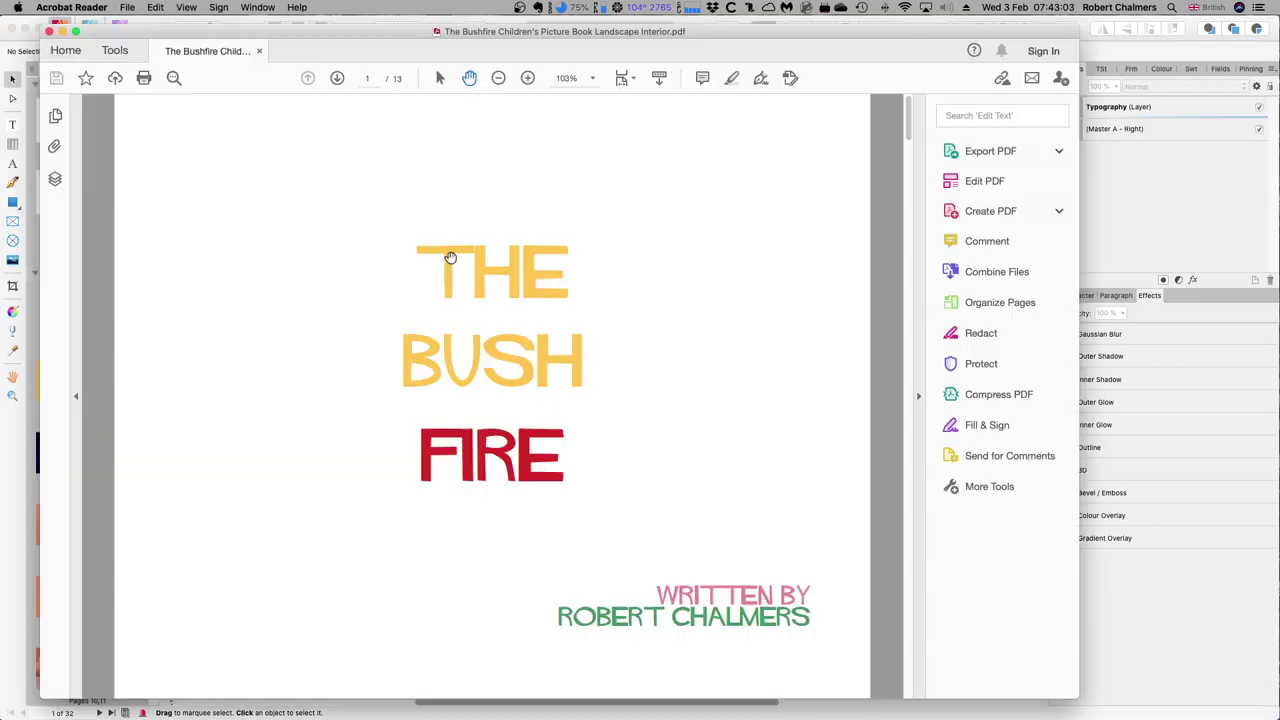
- Review the single-page PDF in Acrobat Reader from the title page through book page 8
scroll(366, 283, down, 15)
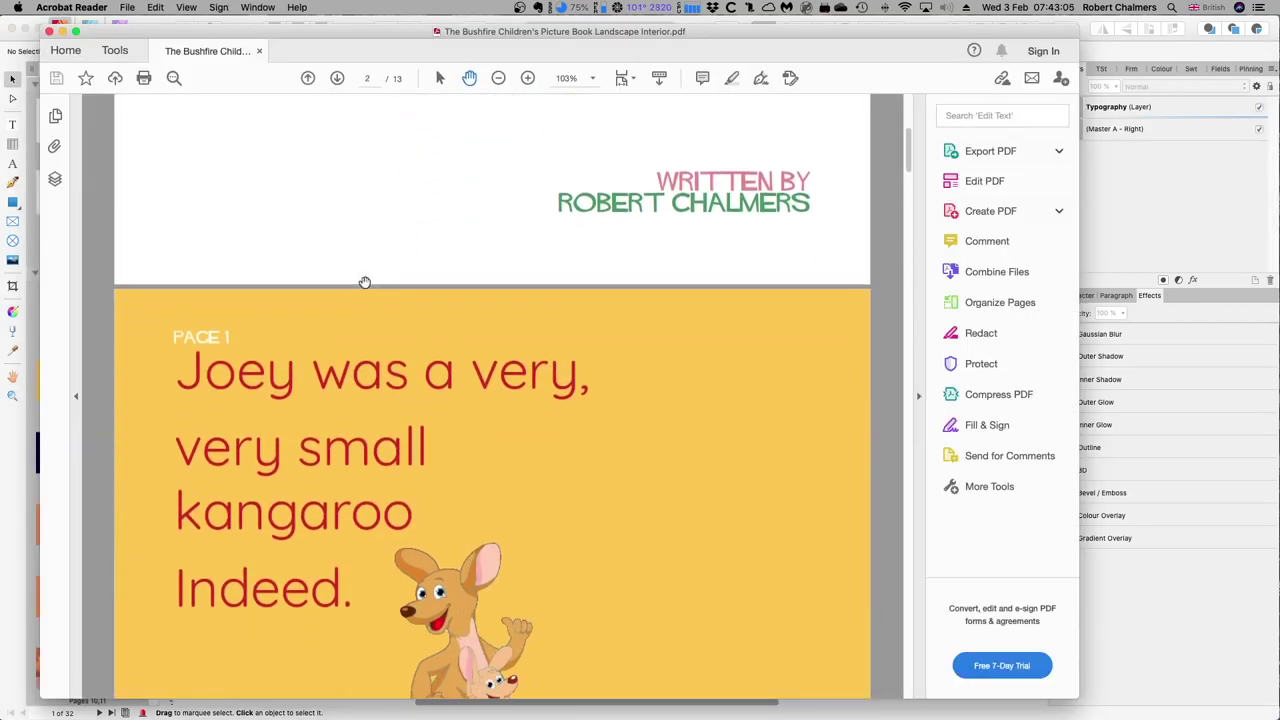
scroll(365, 283, down, 15)
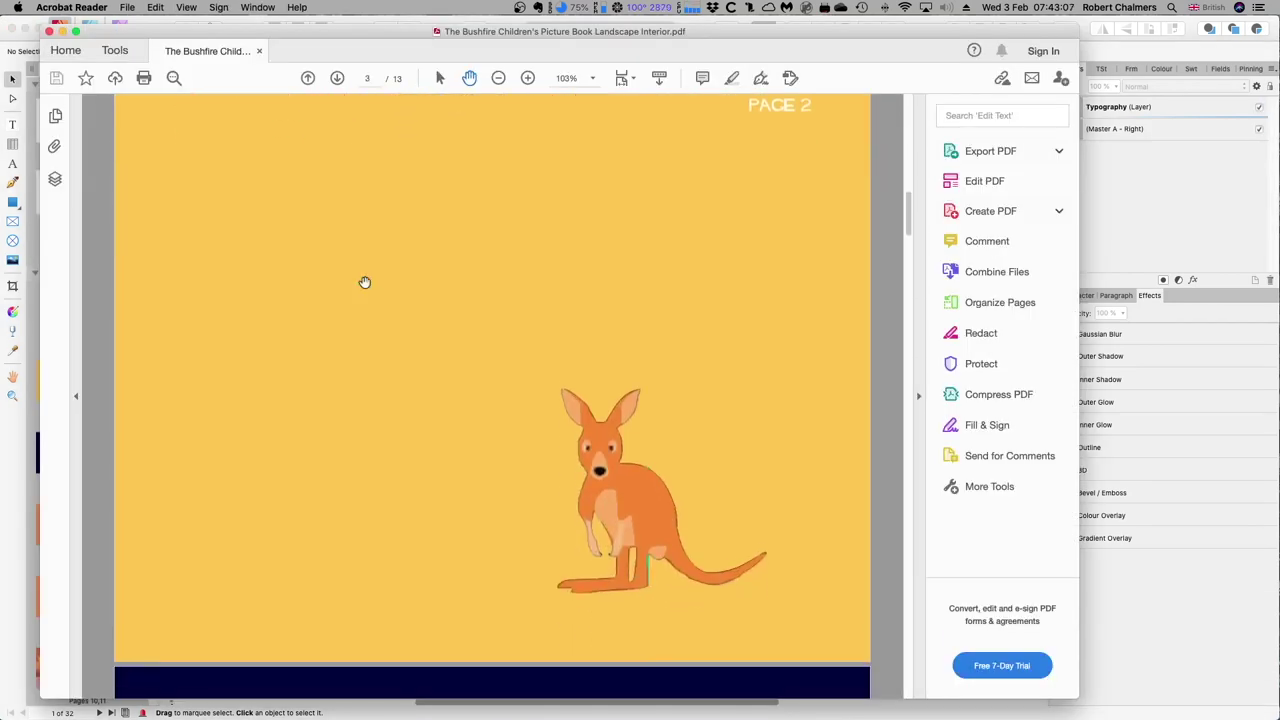
scroll(365, 283, down, 15)
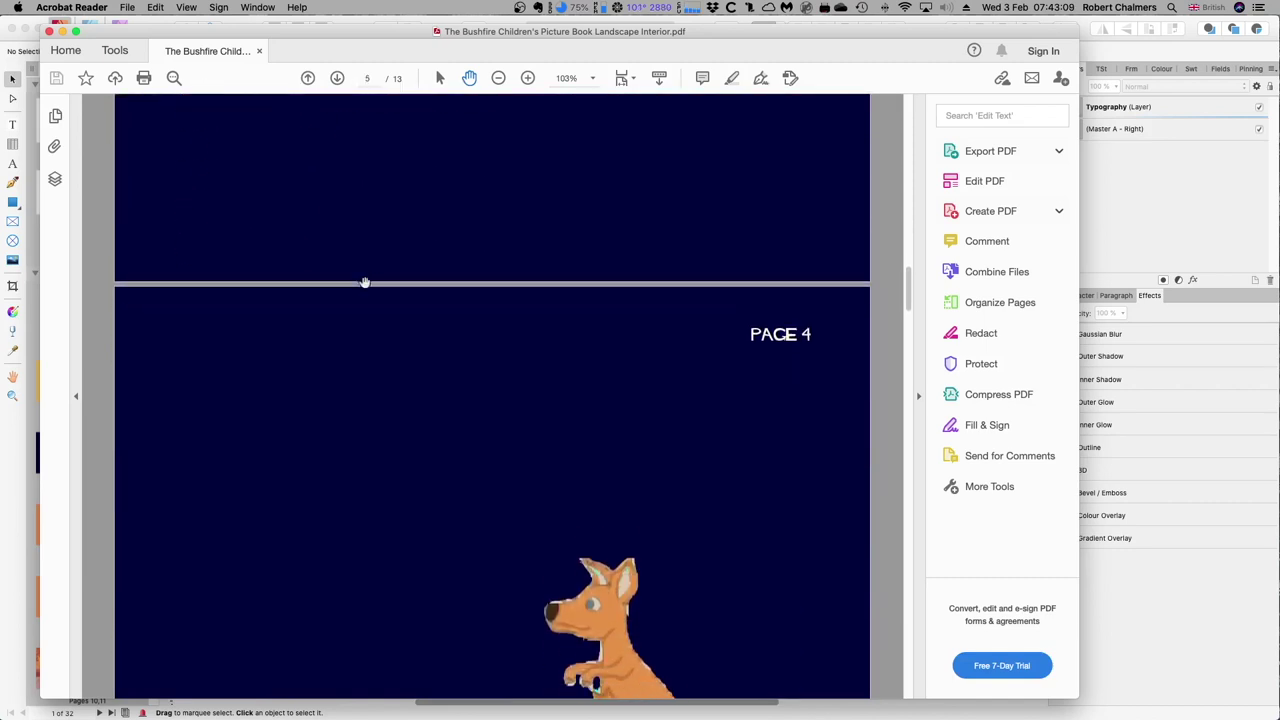
scroll(365, 283, down, 3)
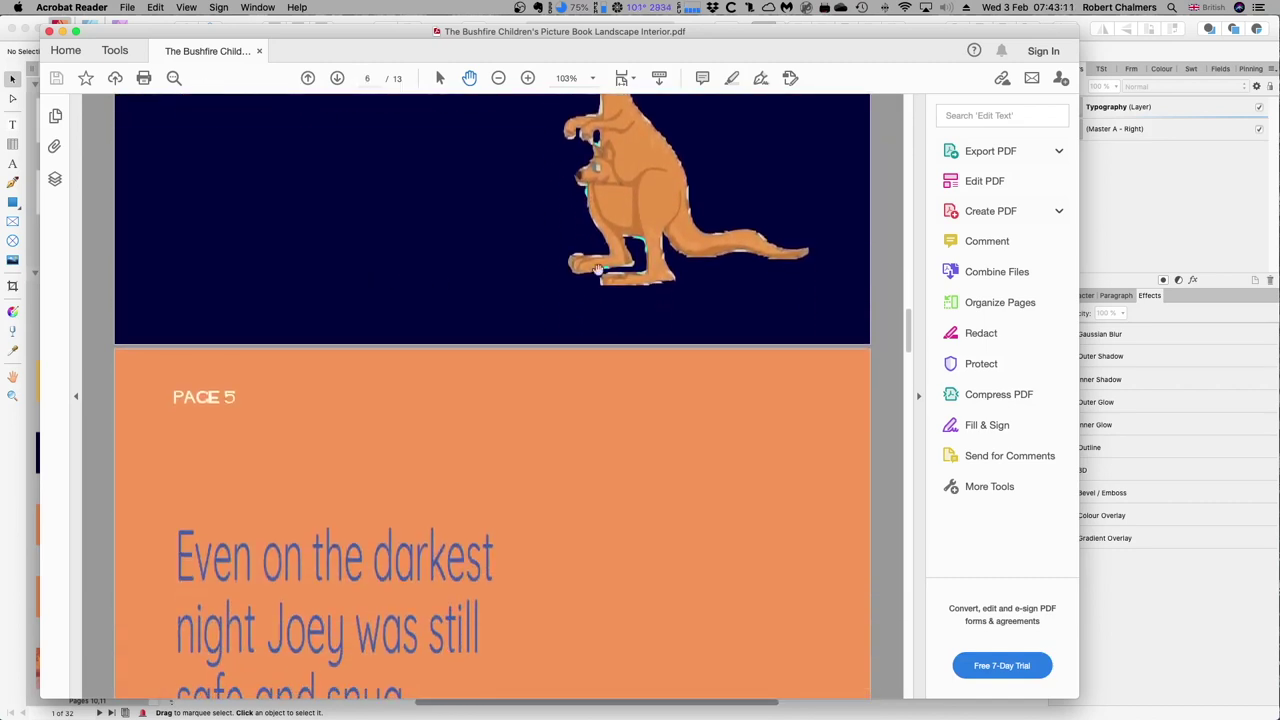
scroll(237, 377, down, 10)
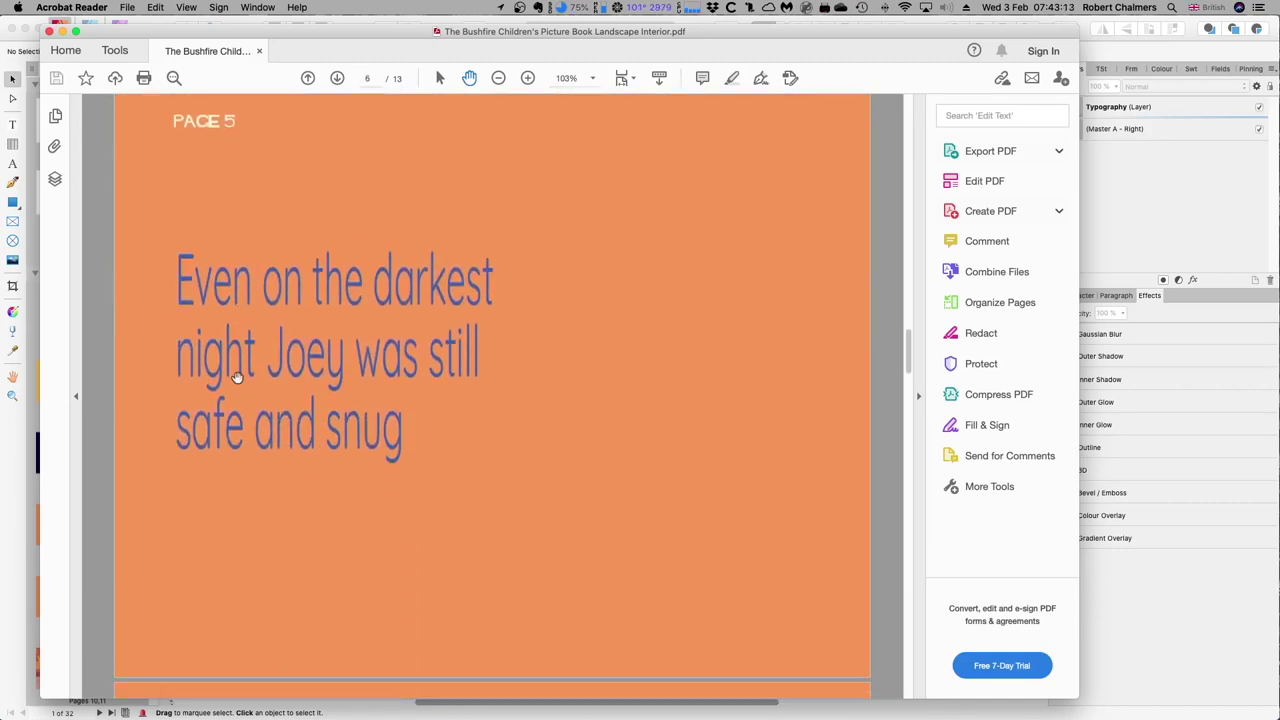
scroll(300, 291, up, 4)
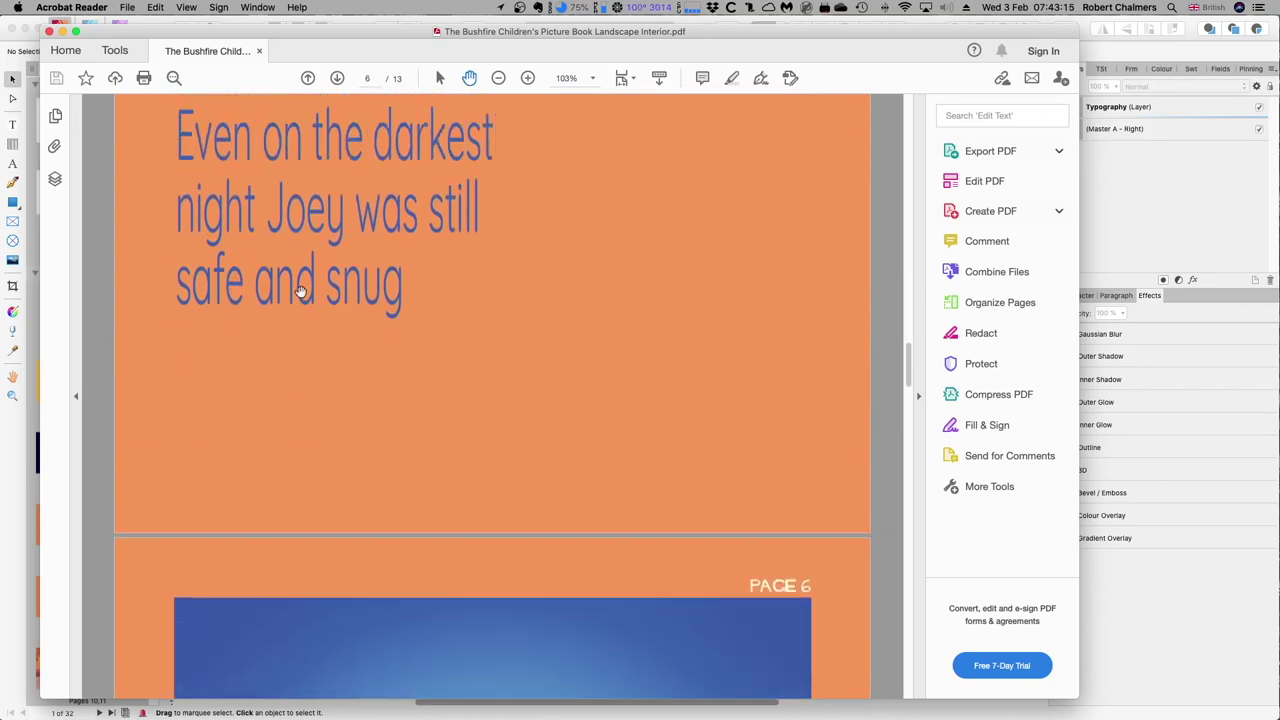
scroll(334, 360, down, 10)
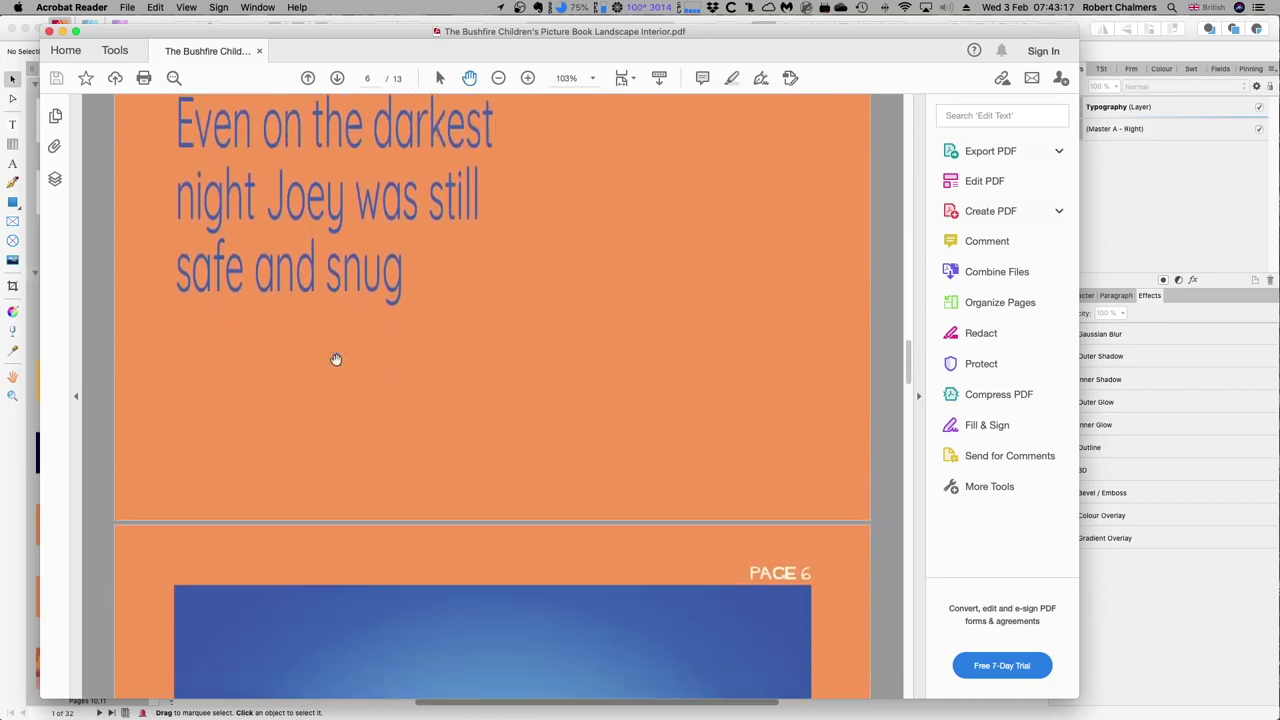
scroll(336, 360, down, 5)
scroll(336, 360, up, 7)
scroll(336, 360, down, 4)
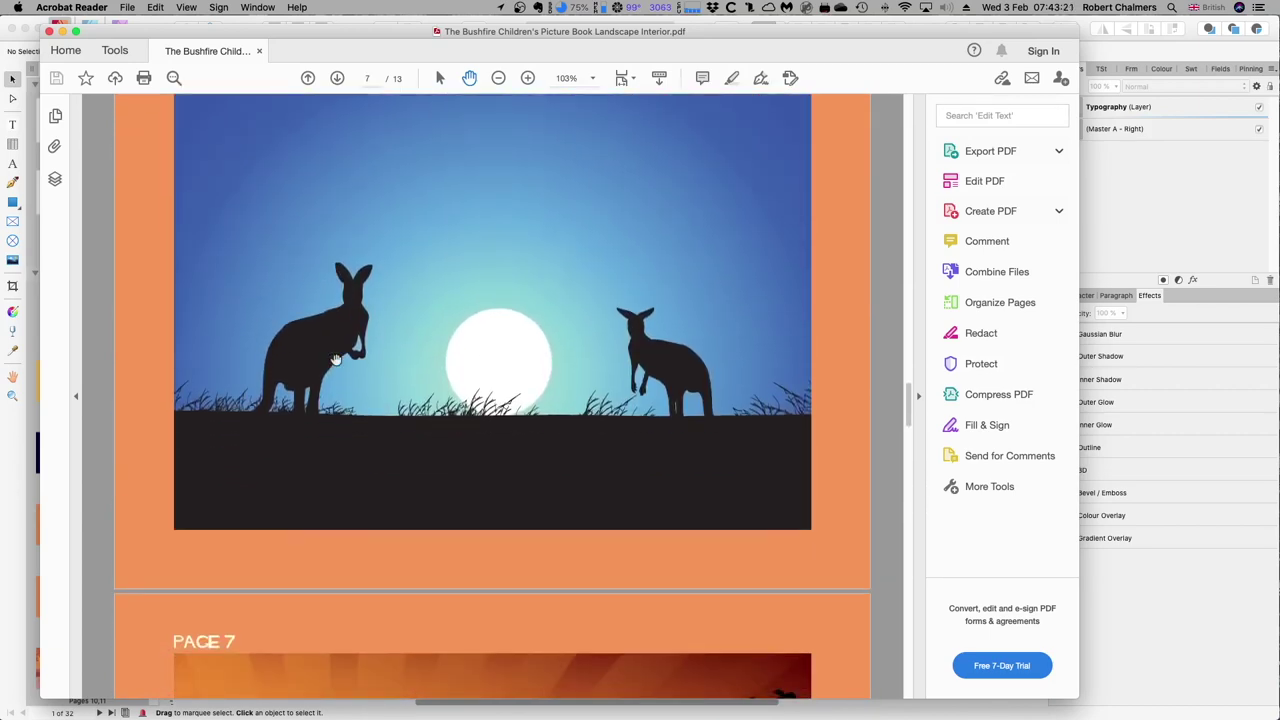
scroll(336, 360, down, 5)
scroll(336, 360, down, 15)
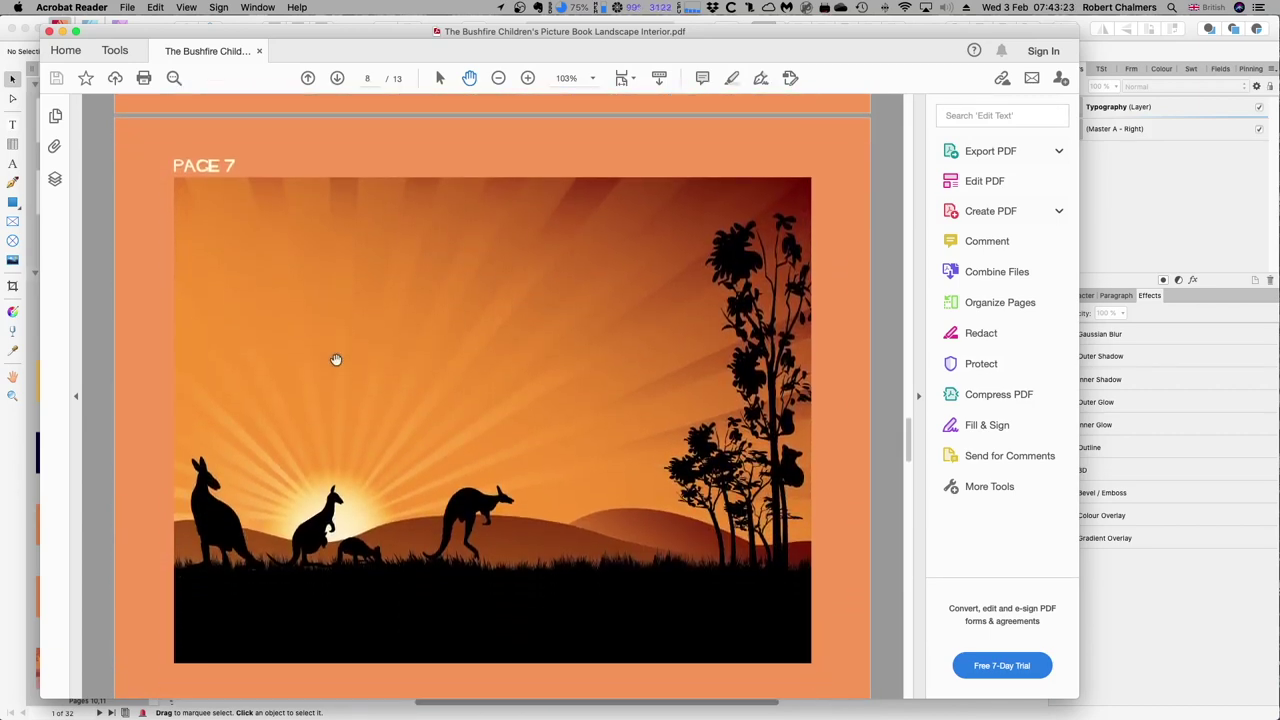
scroll(336, 360, down, 5)
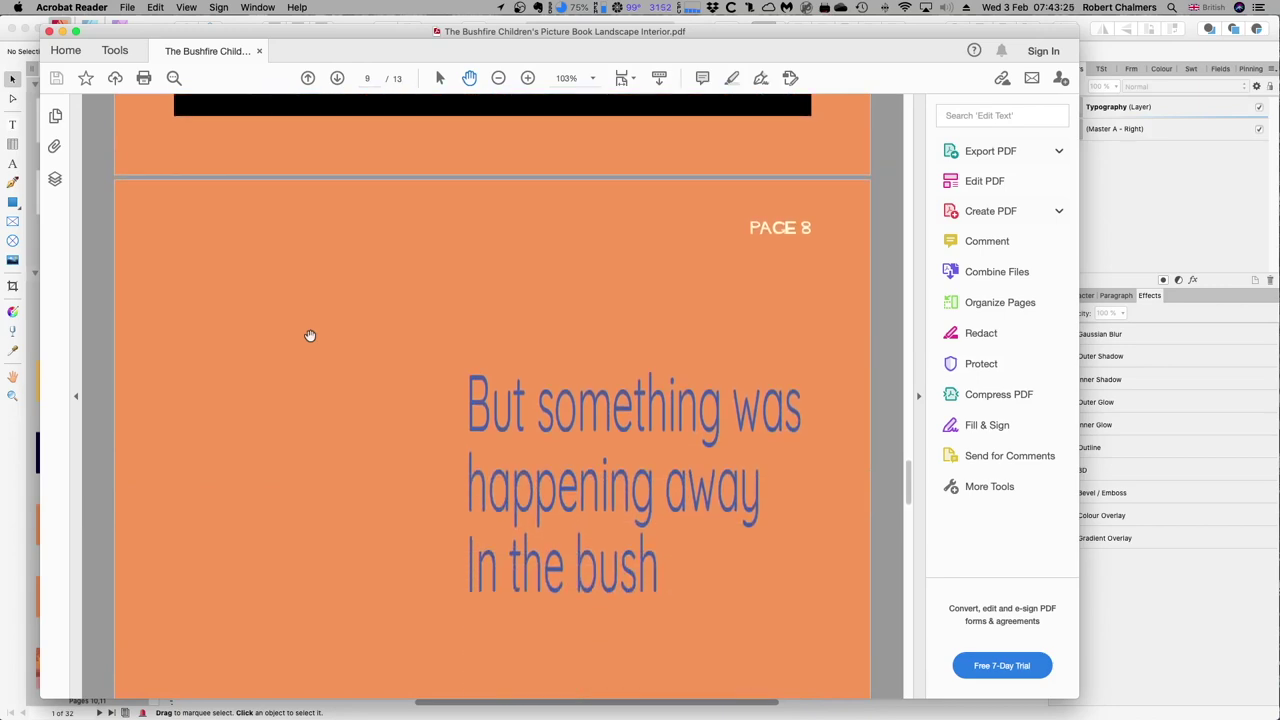
- Quit Acrobat Reader, then clear the desktop by minimising the book document and closing the floating Transform panel
click(82, 10)
click(101, 146)
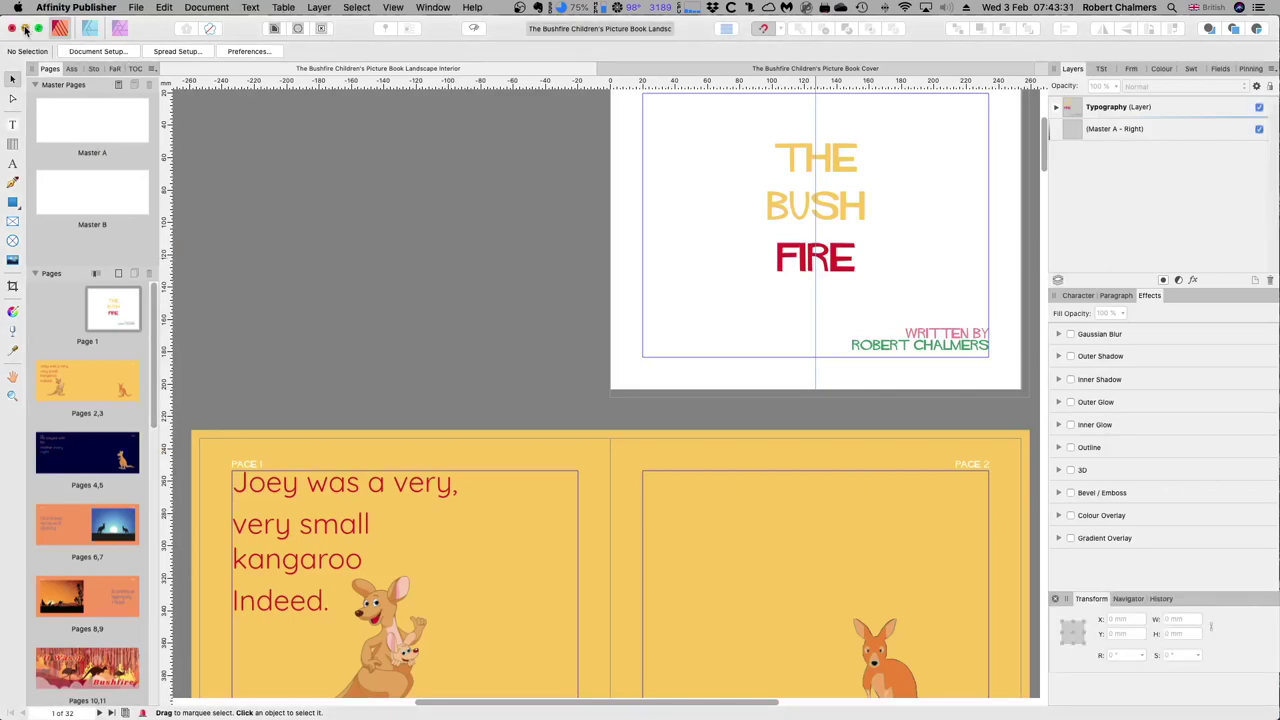
click(24, 28)
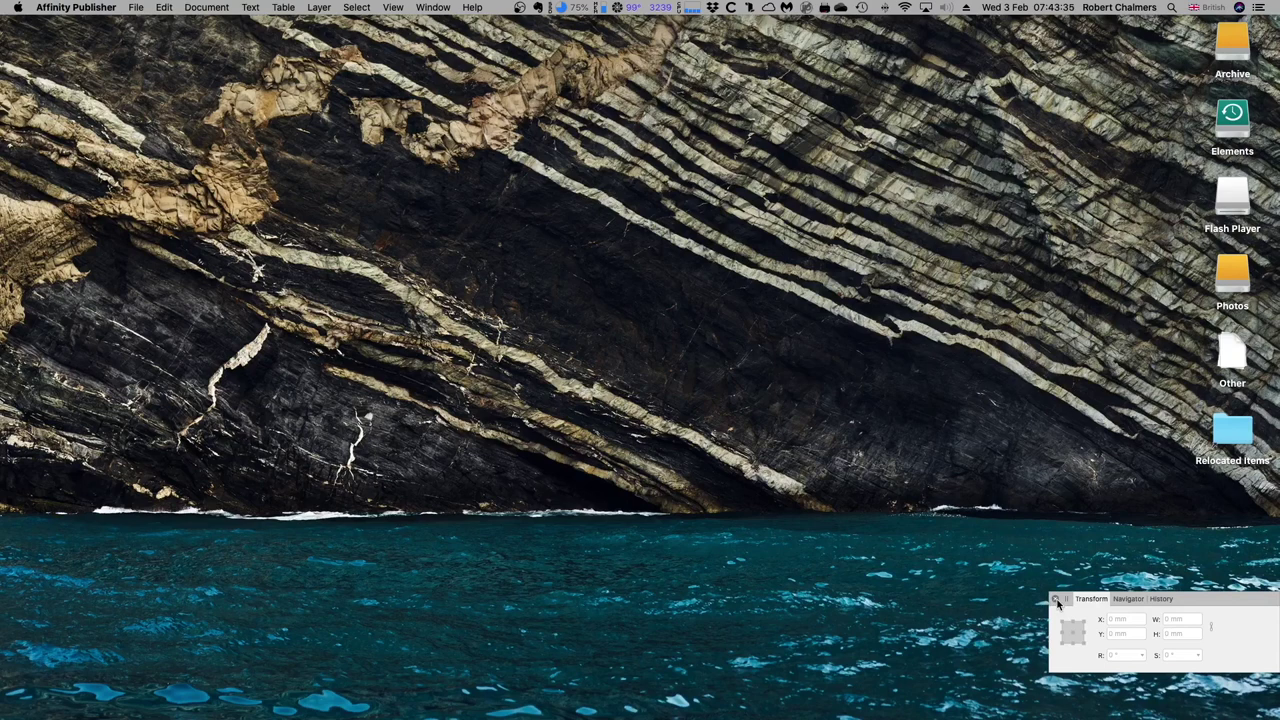
click(1055, 599)
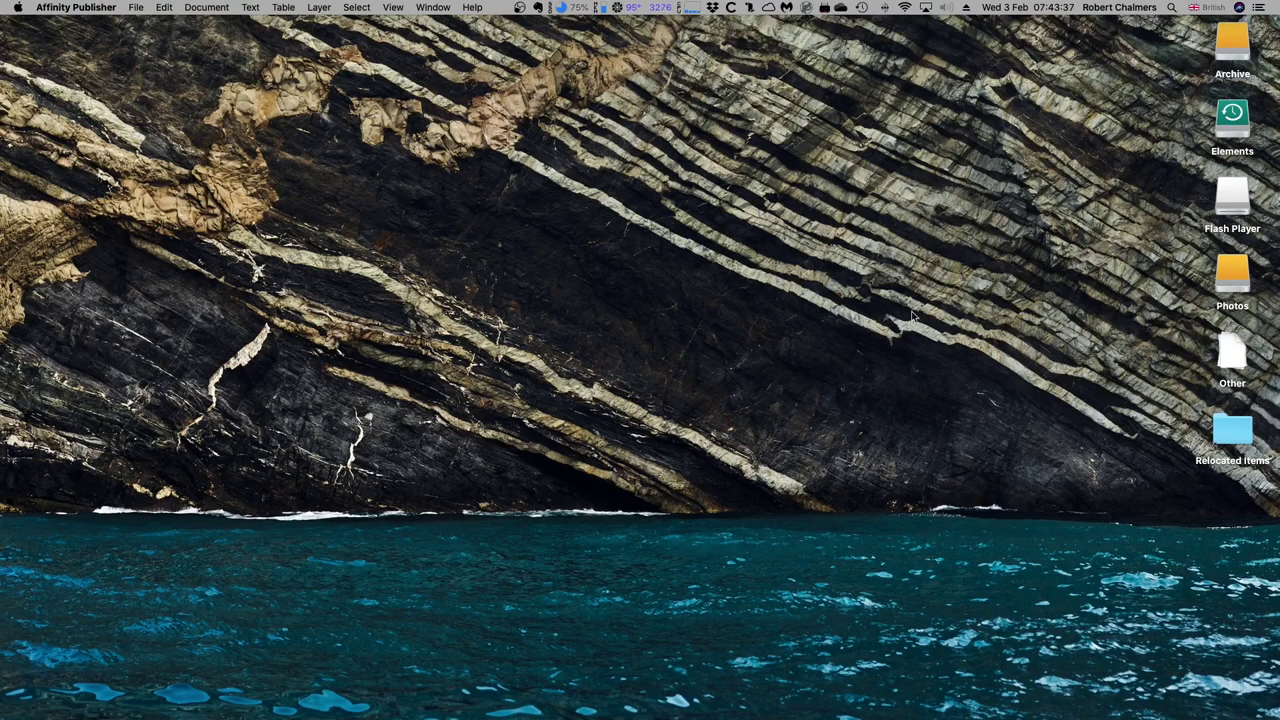
- Find and launch Kindle Create with a system search for "kindle create", and dismiss the notice about converting embedded links
click(1172, 8)
text(ki)
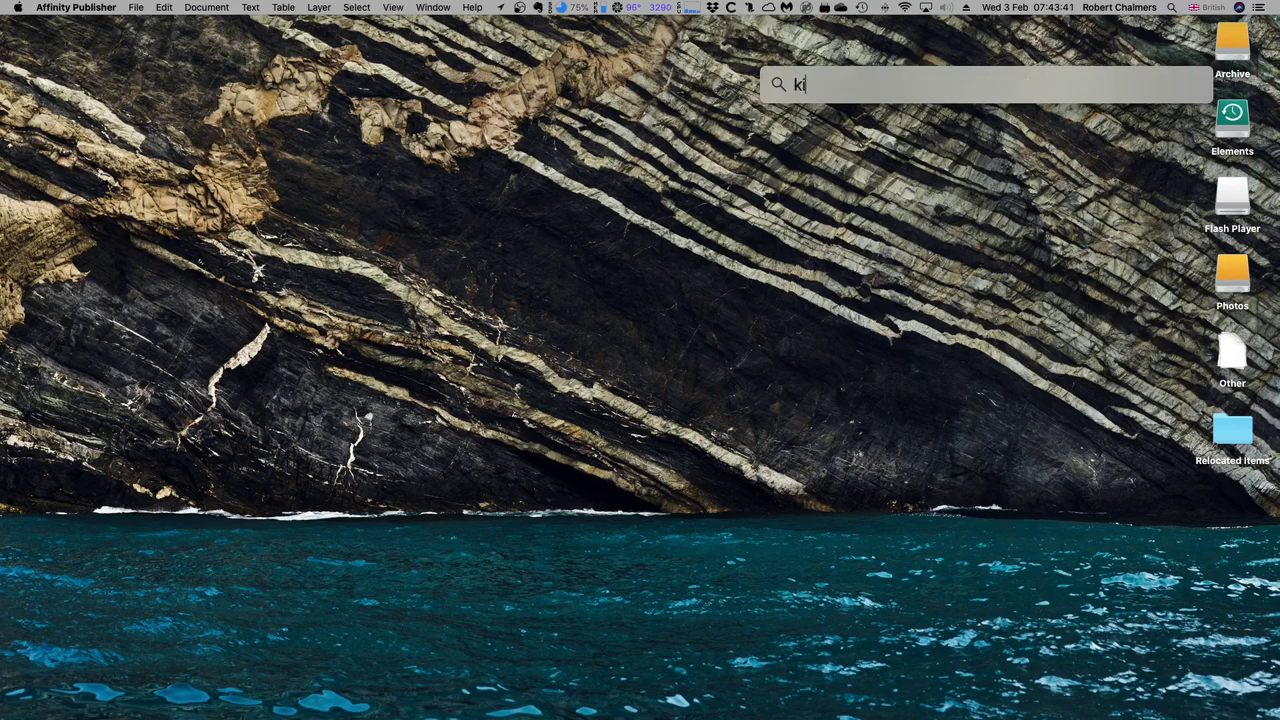
text(ndle)
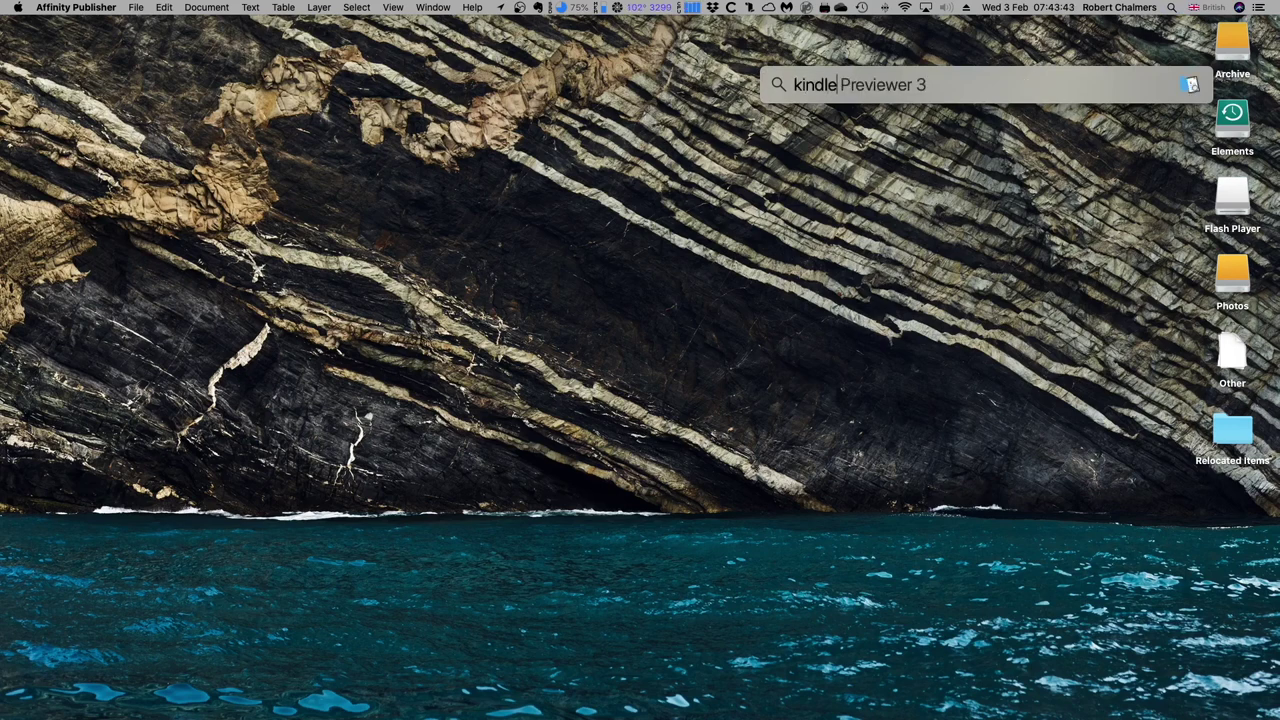
text( cre)
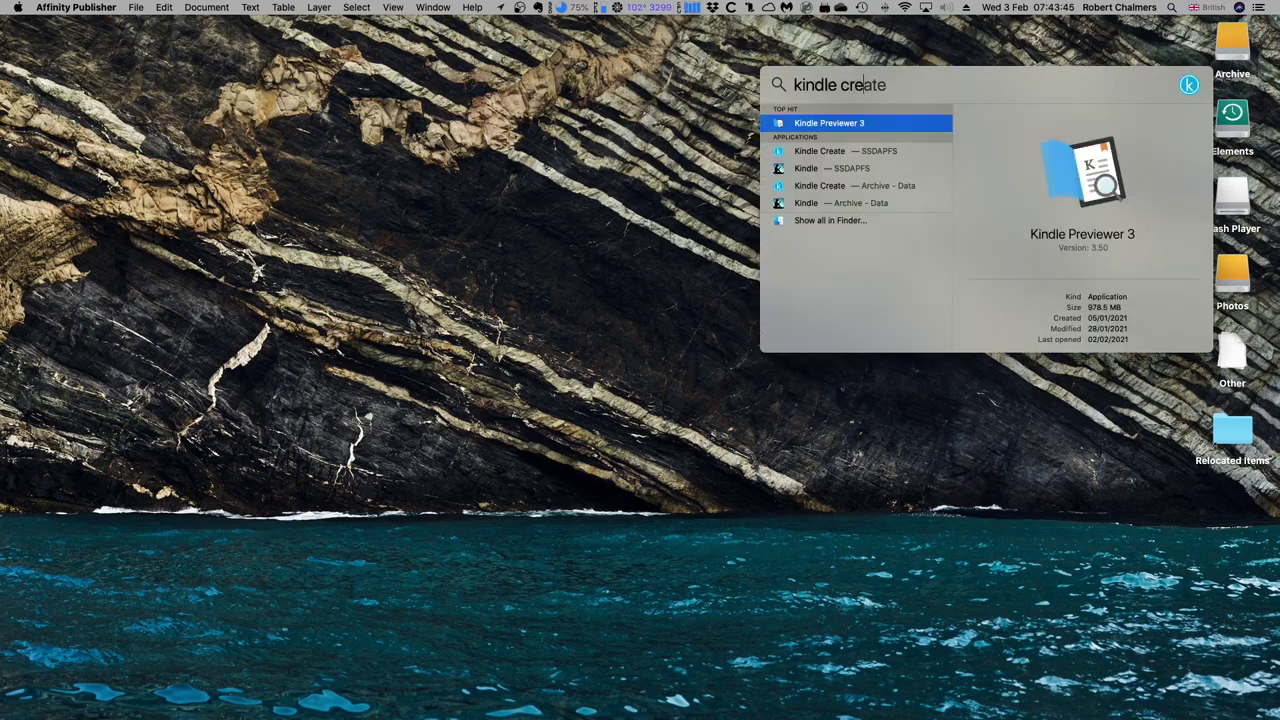
text(ate)
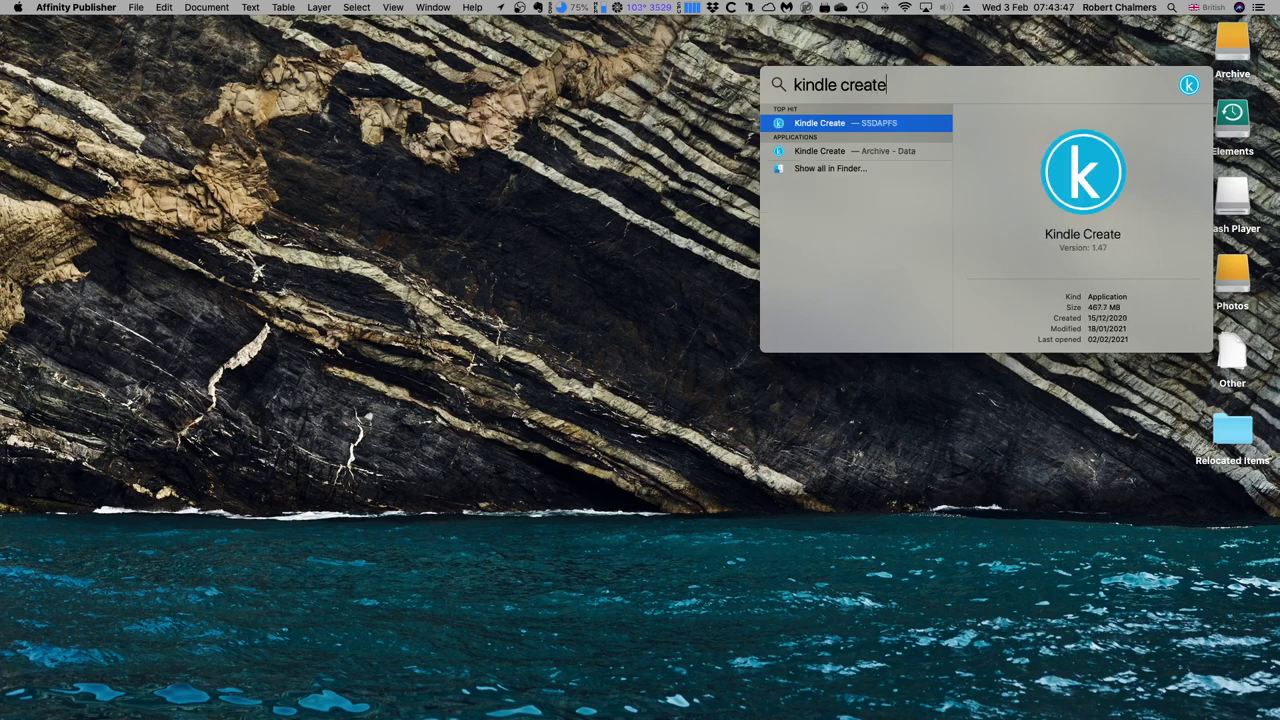
key(Return)
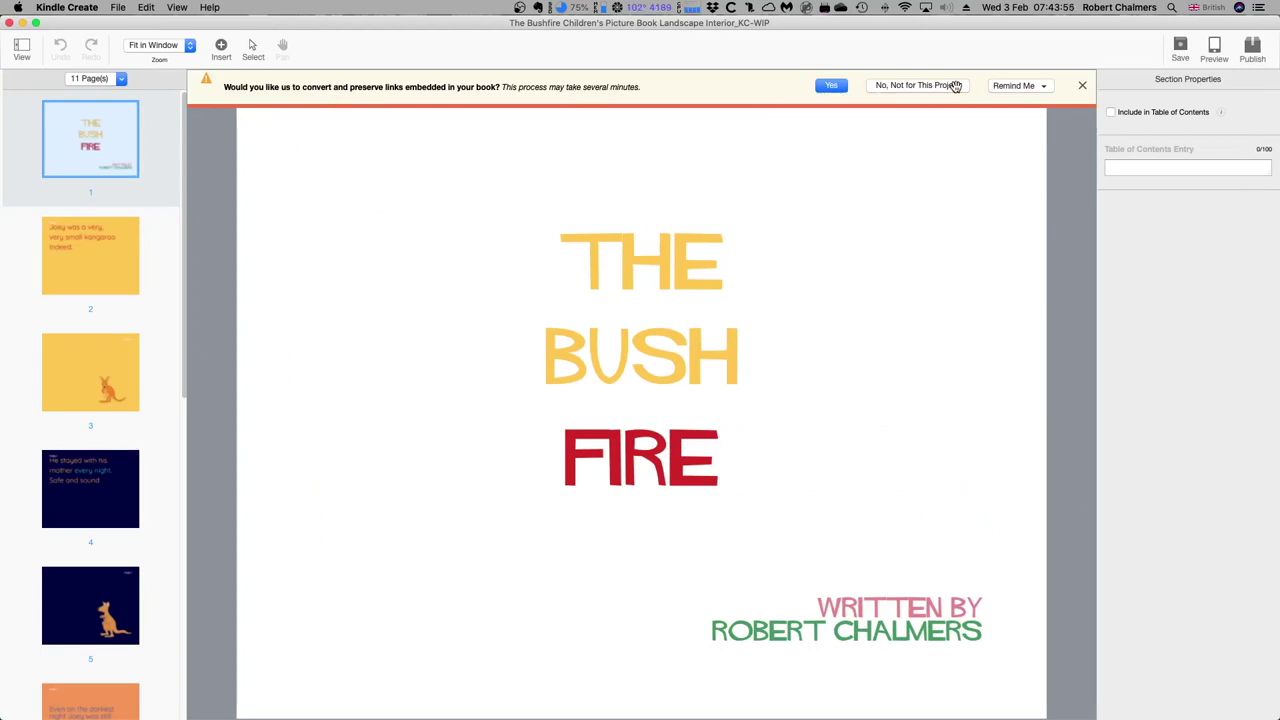
click(1083, 87)
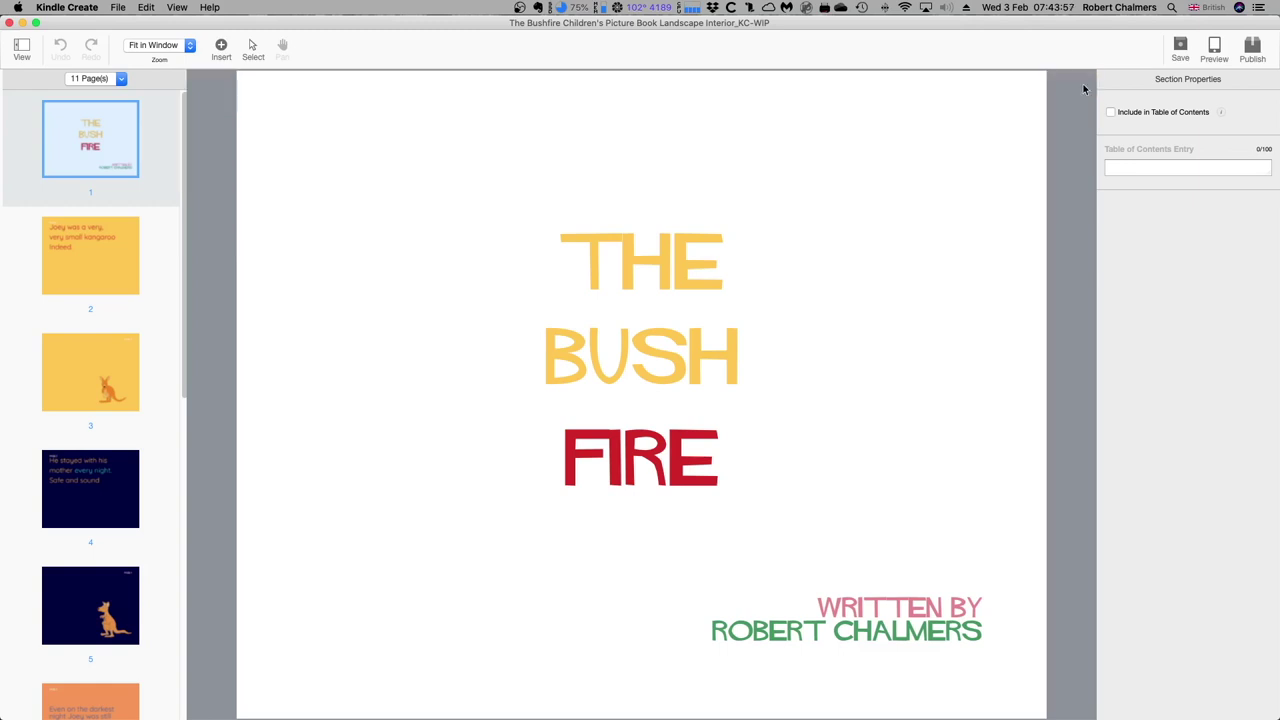
- Start a new project and compare the descriptions of the Reflowable, Comics and Print Replica formats
click(119, 8)
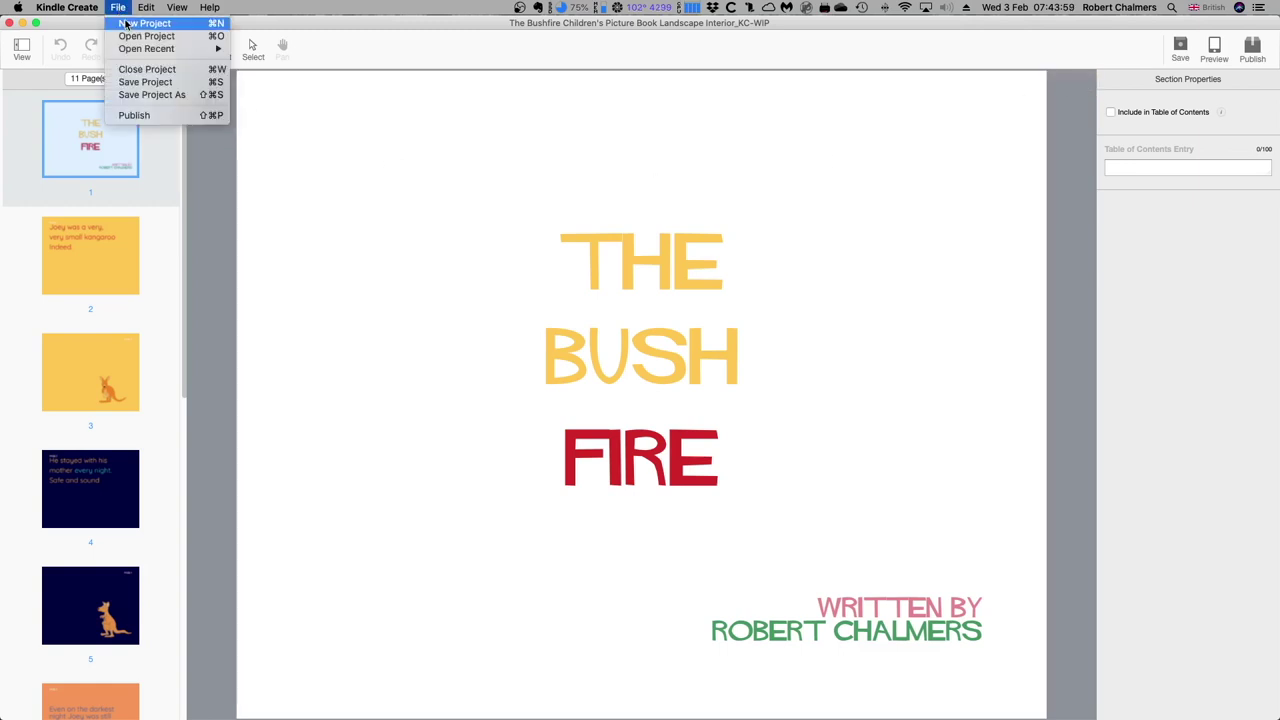
click(126, 27)
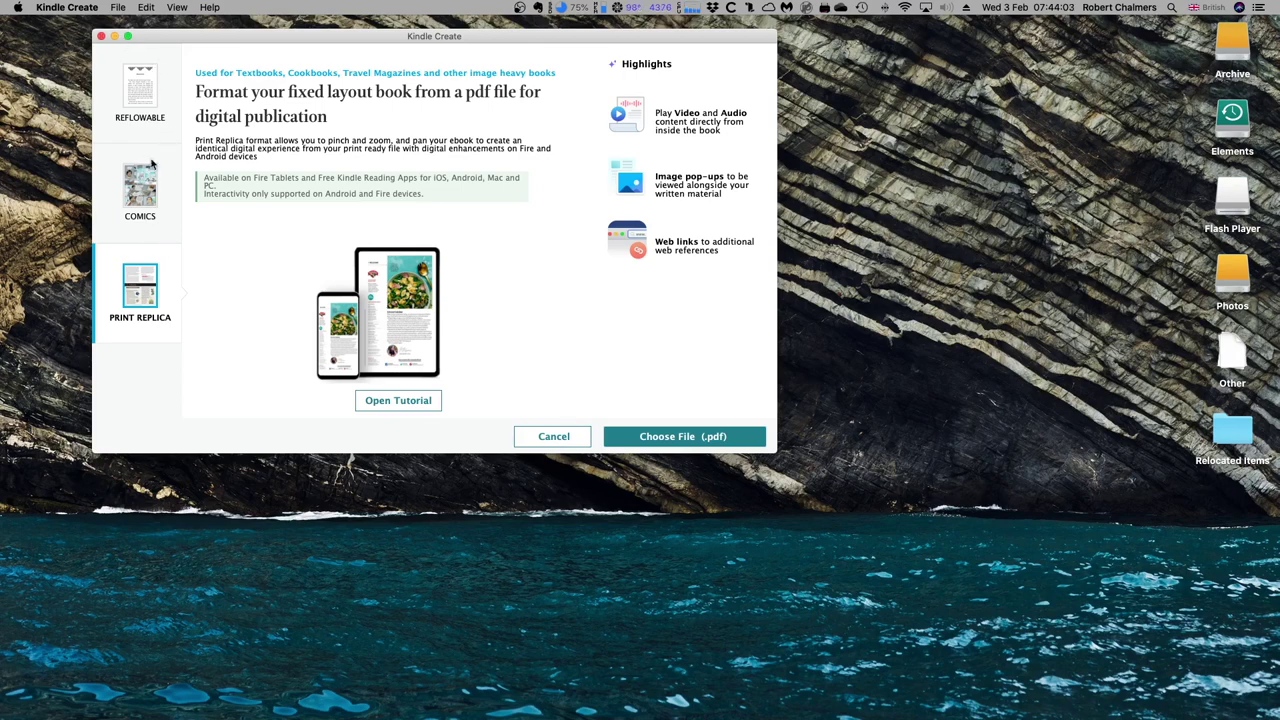
click(141, 99)
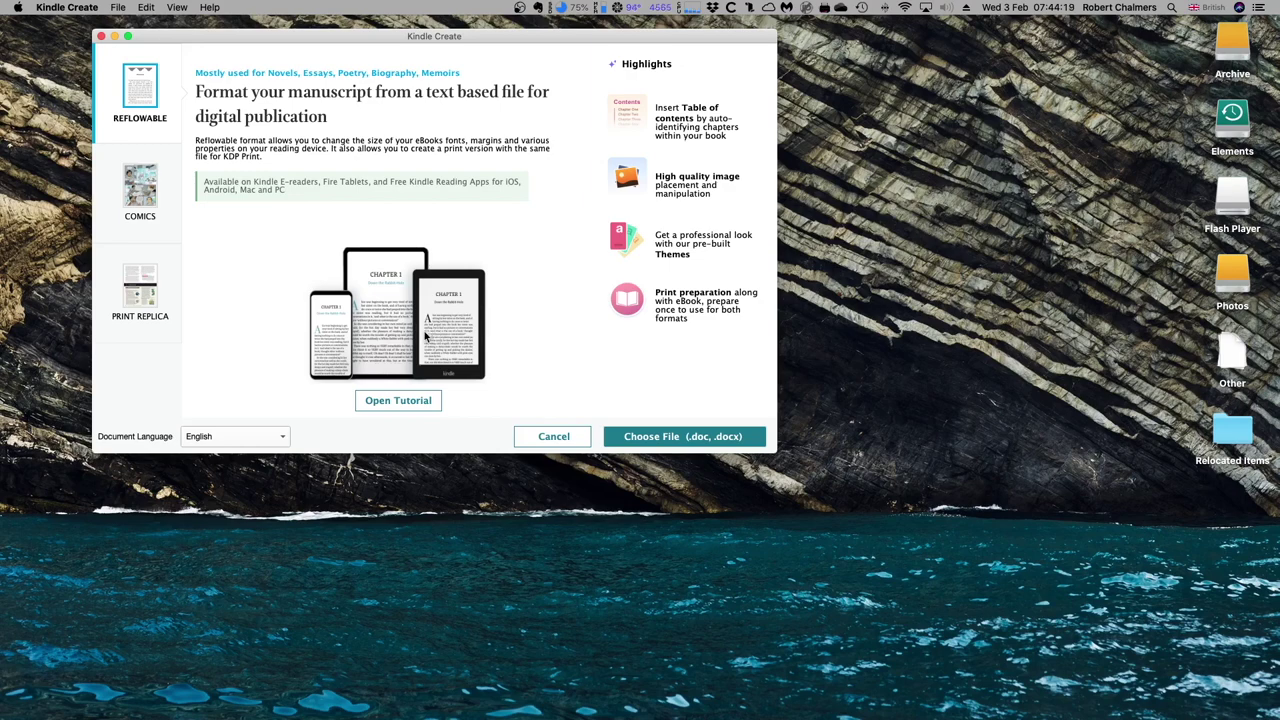
click(143, 200)
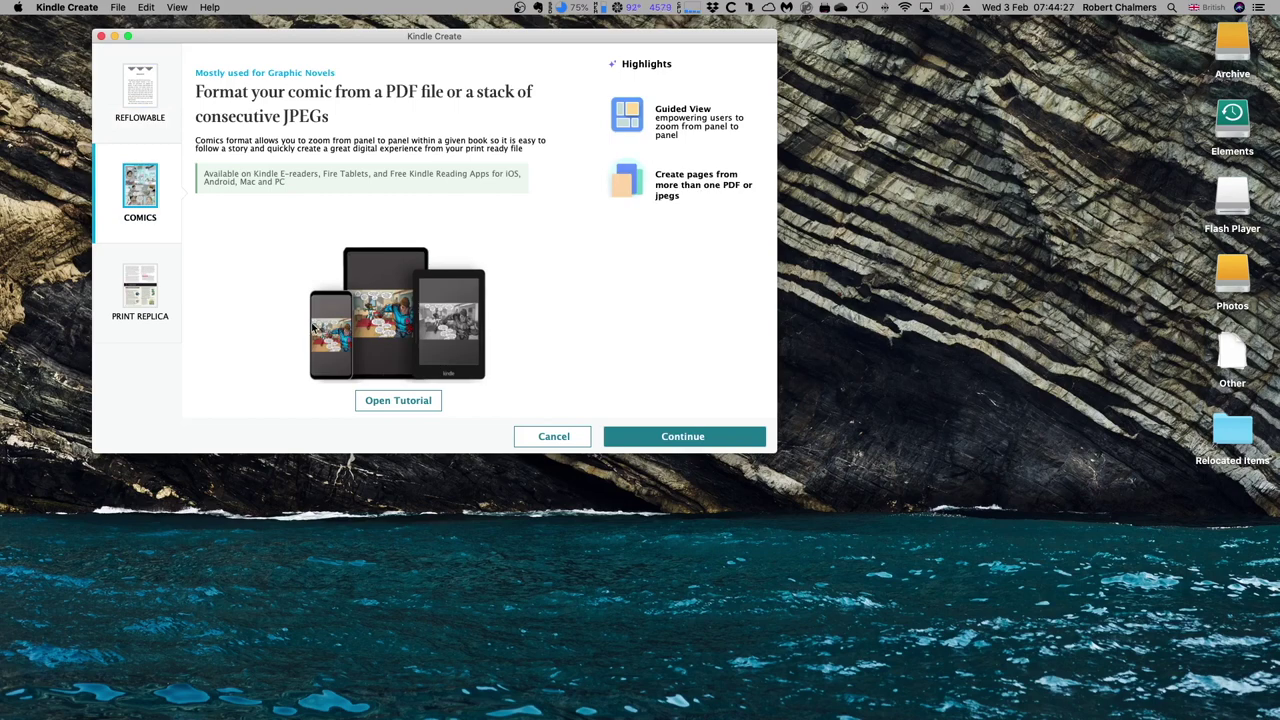
click(142, 289)
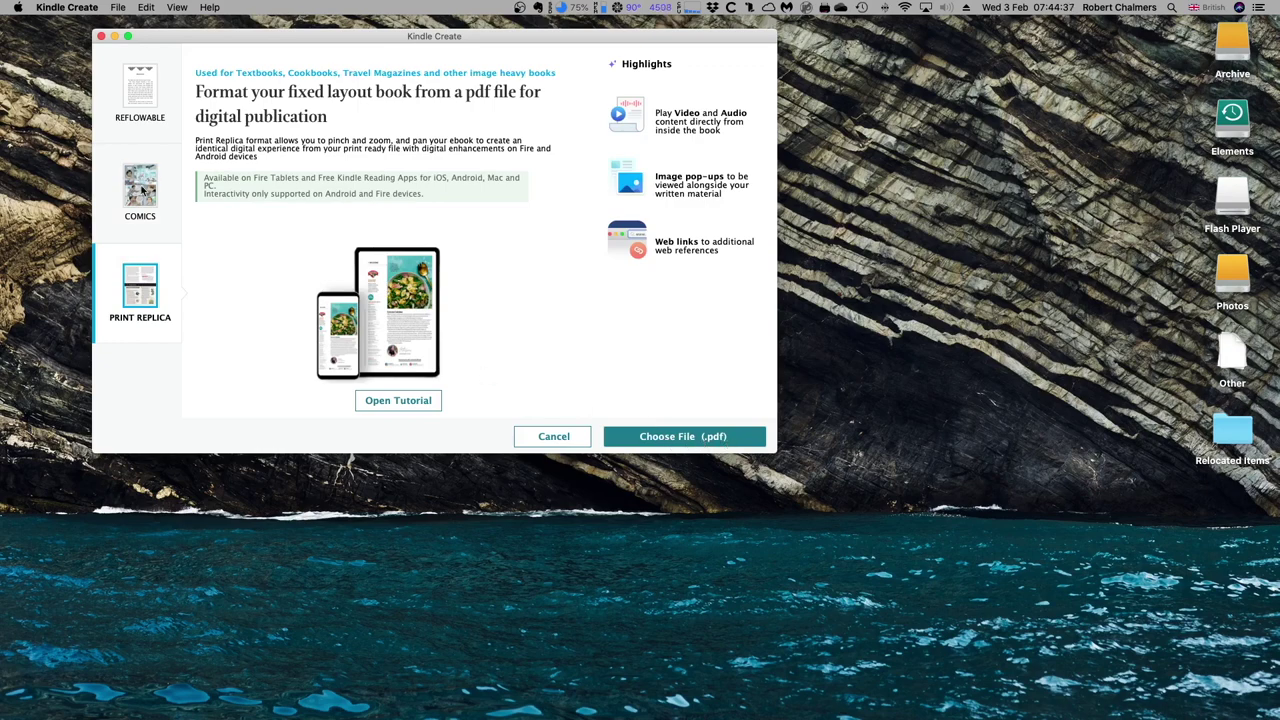
click(142, 190)
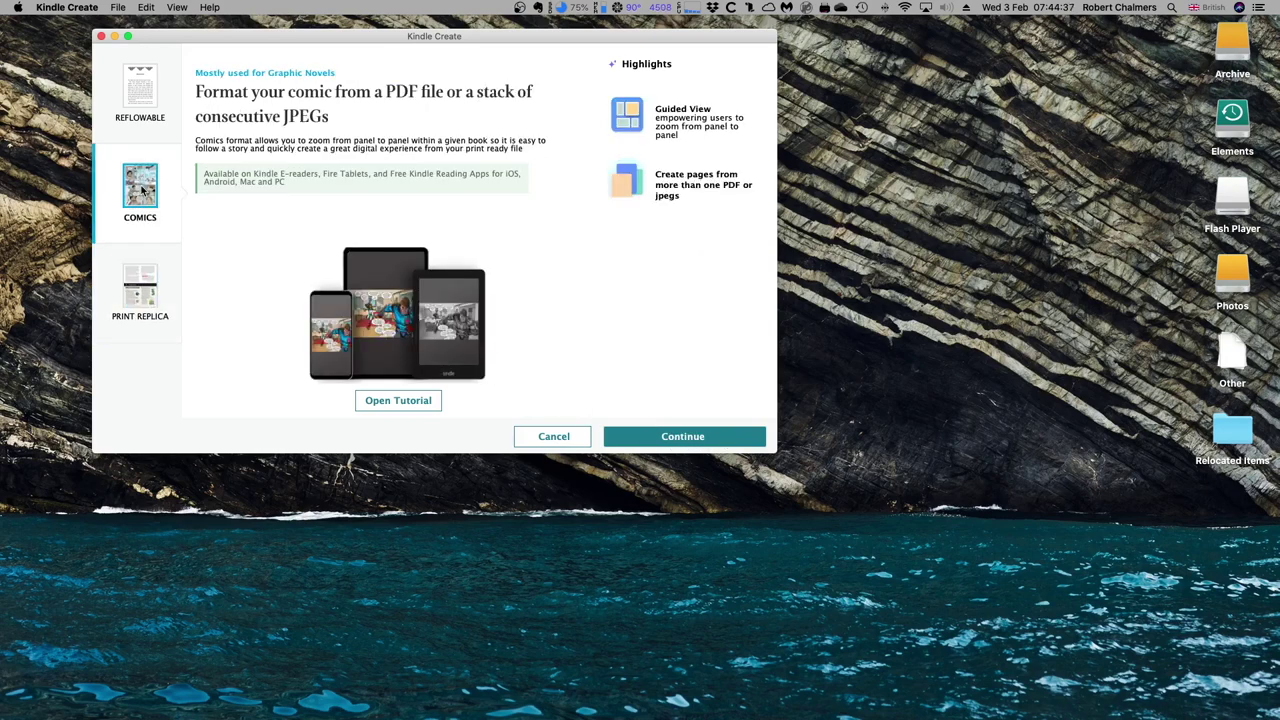
click(143, 114)
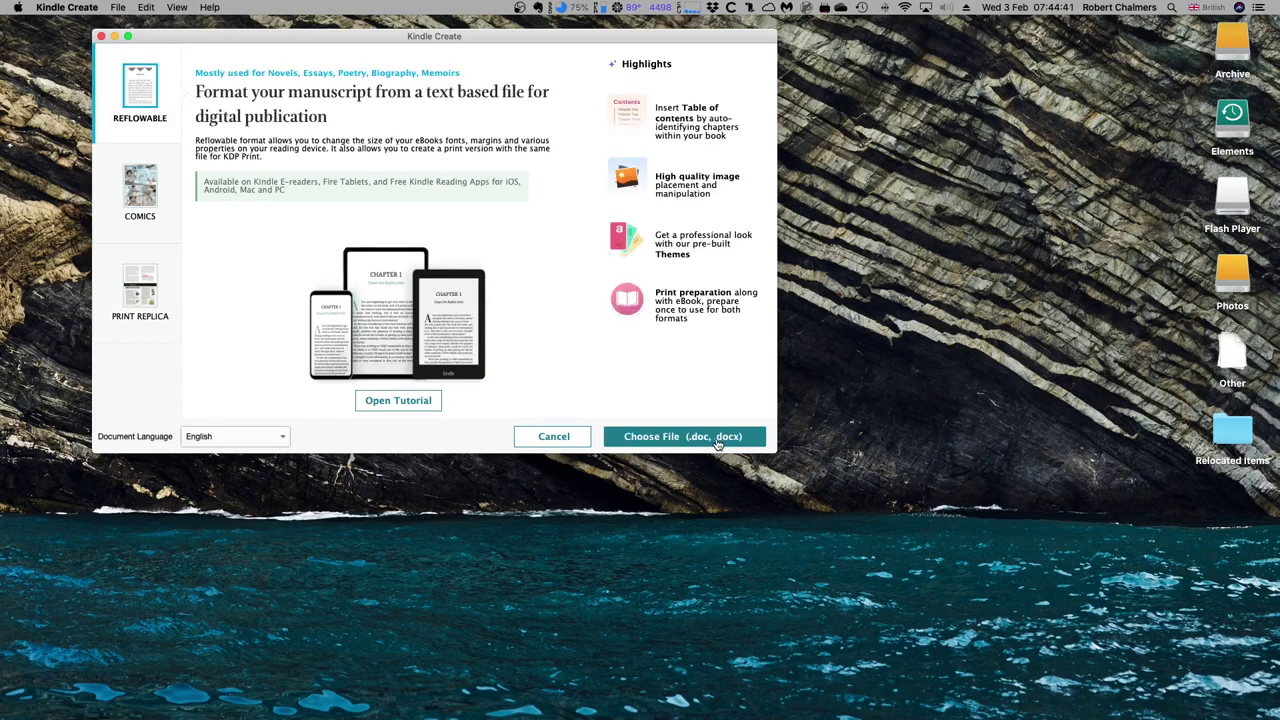
- Choose the Print Replica format and import "The Bushfire Children's Picture Book Landscape Interior.pdf" from the Downloads folder
click(139, 288)
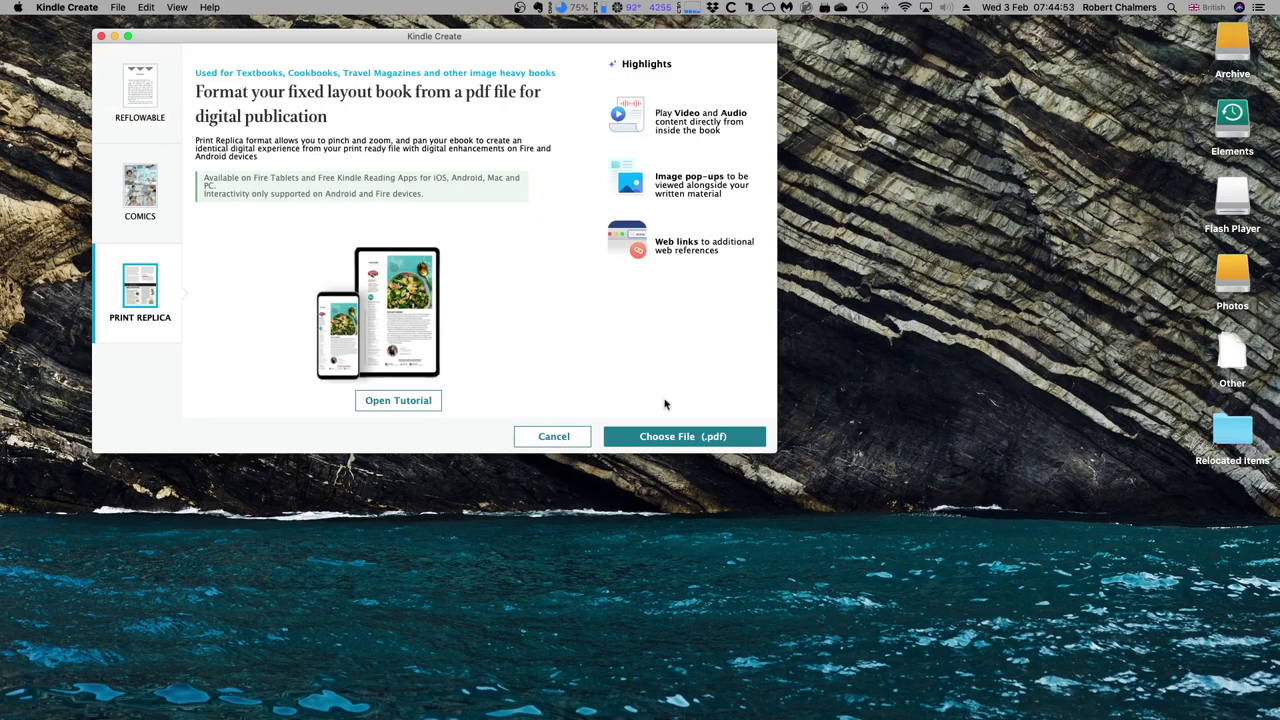
click(688, 438)
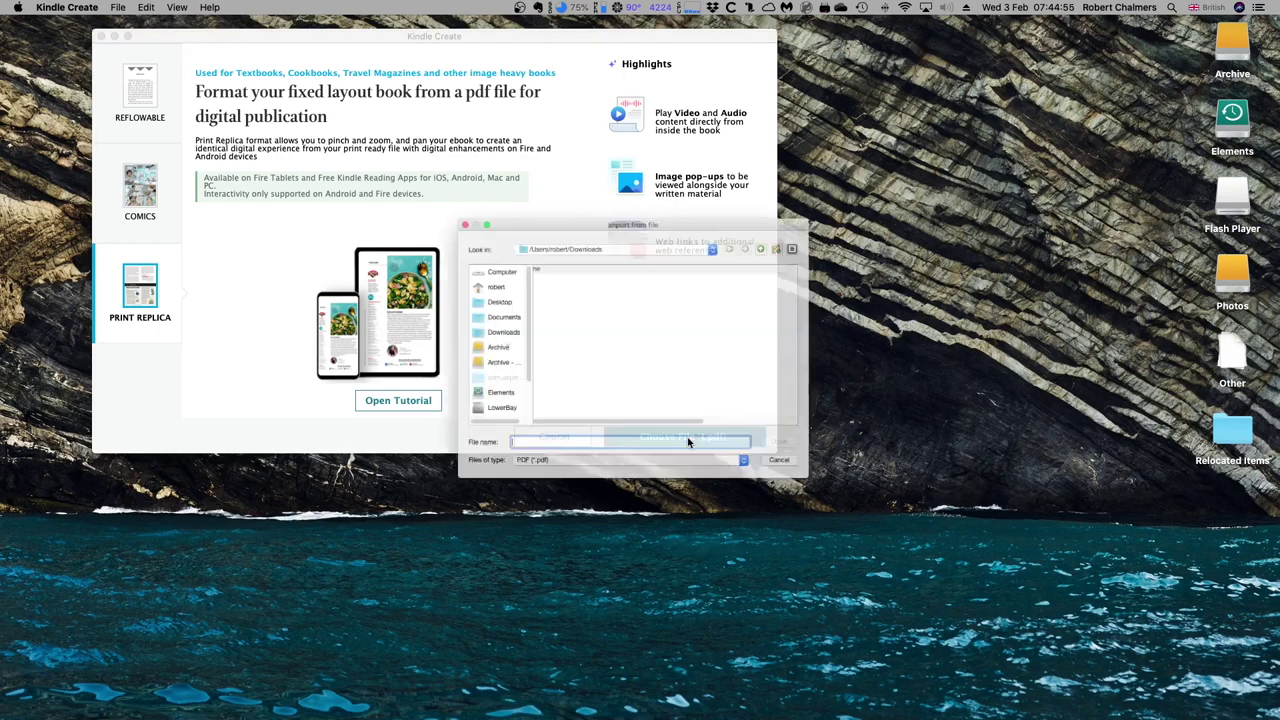
scroll(579, 355, down, 10)
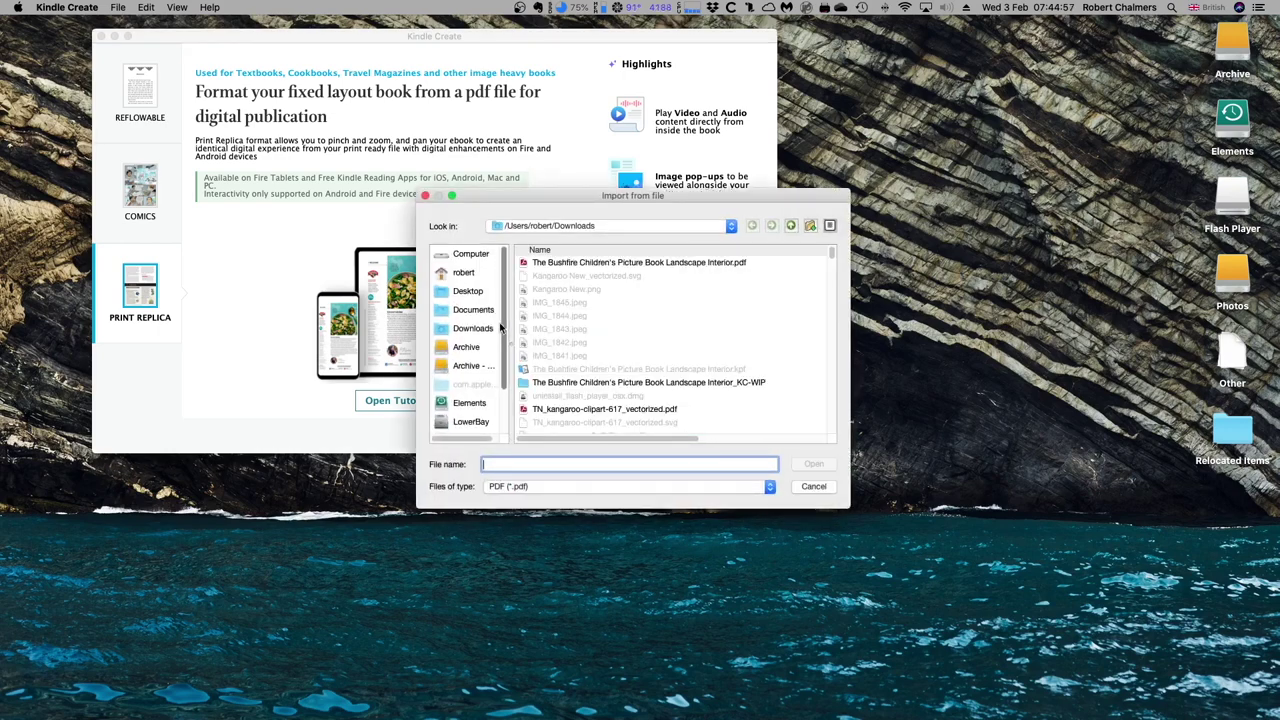
click(594, 264)
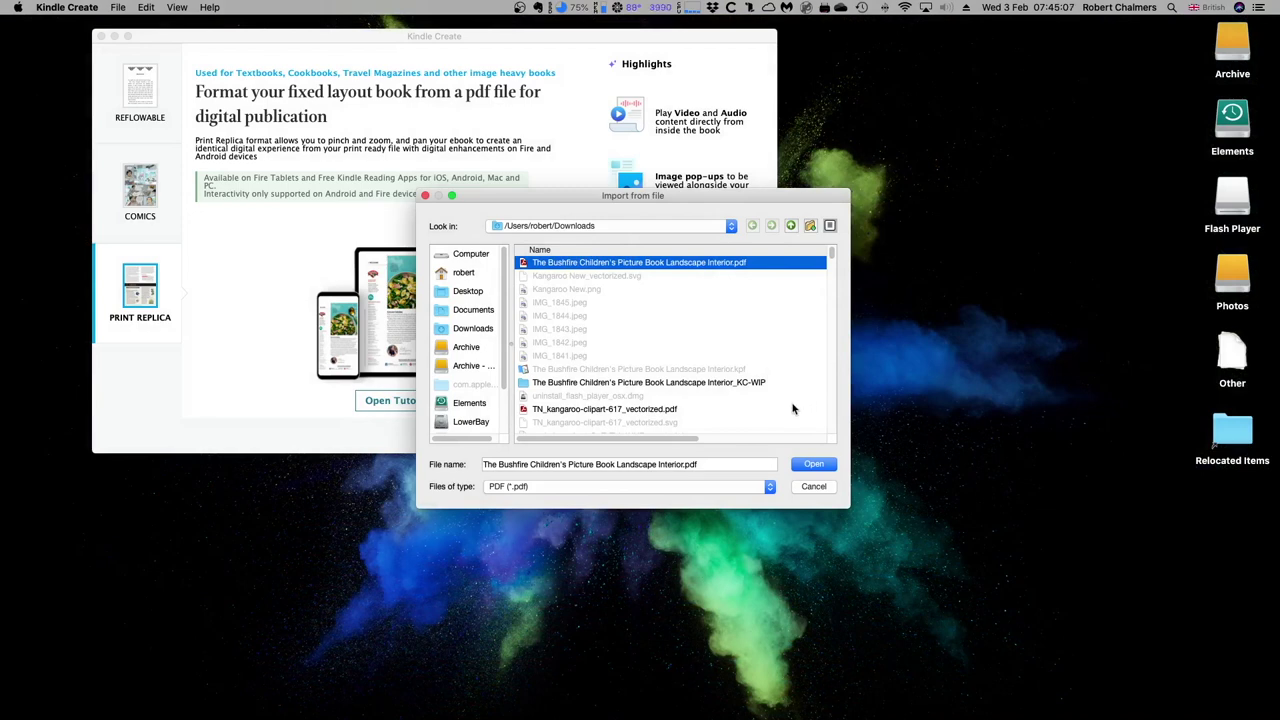
click(814, 465)
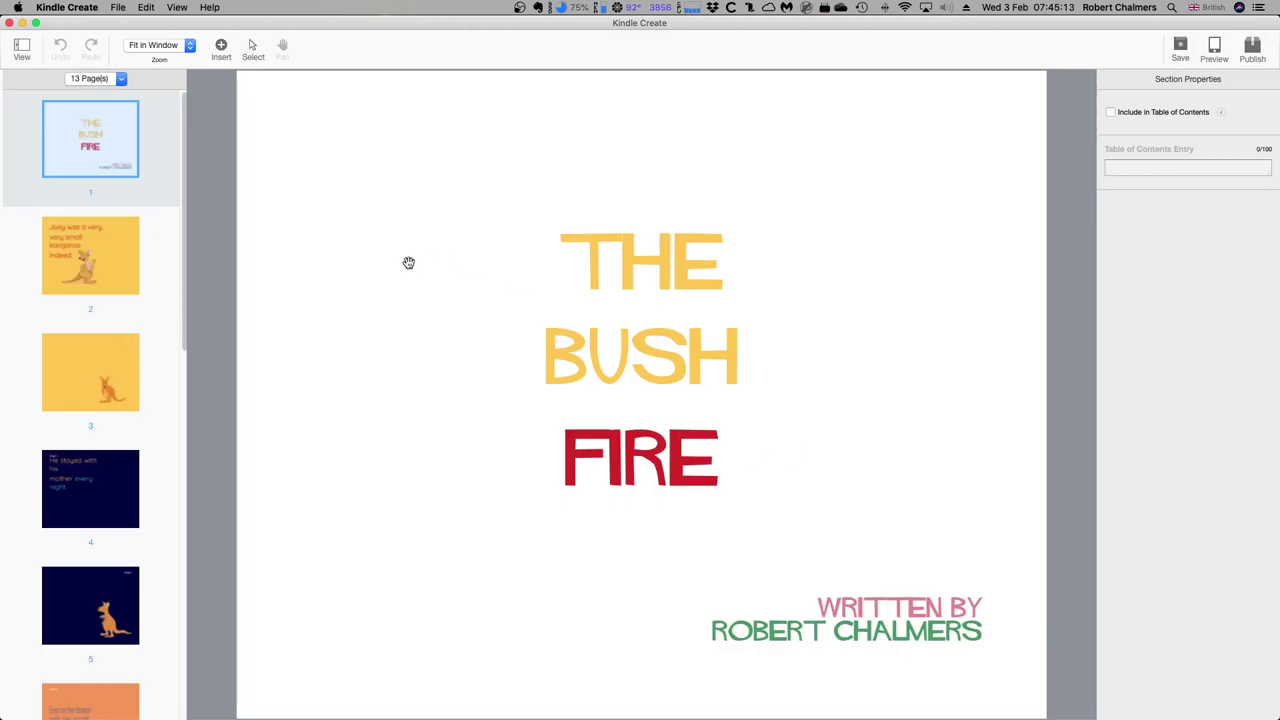
- Check the imported pages in order, from the first kangaroo page through to the blank yellow pages at the end
click(98, 278)
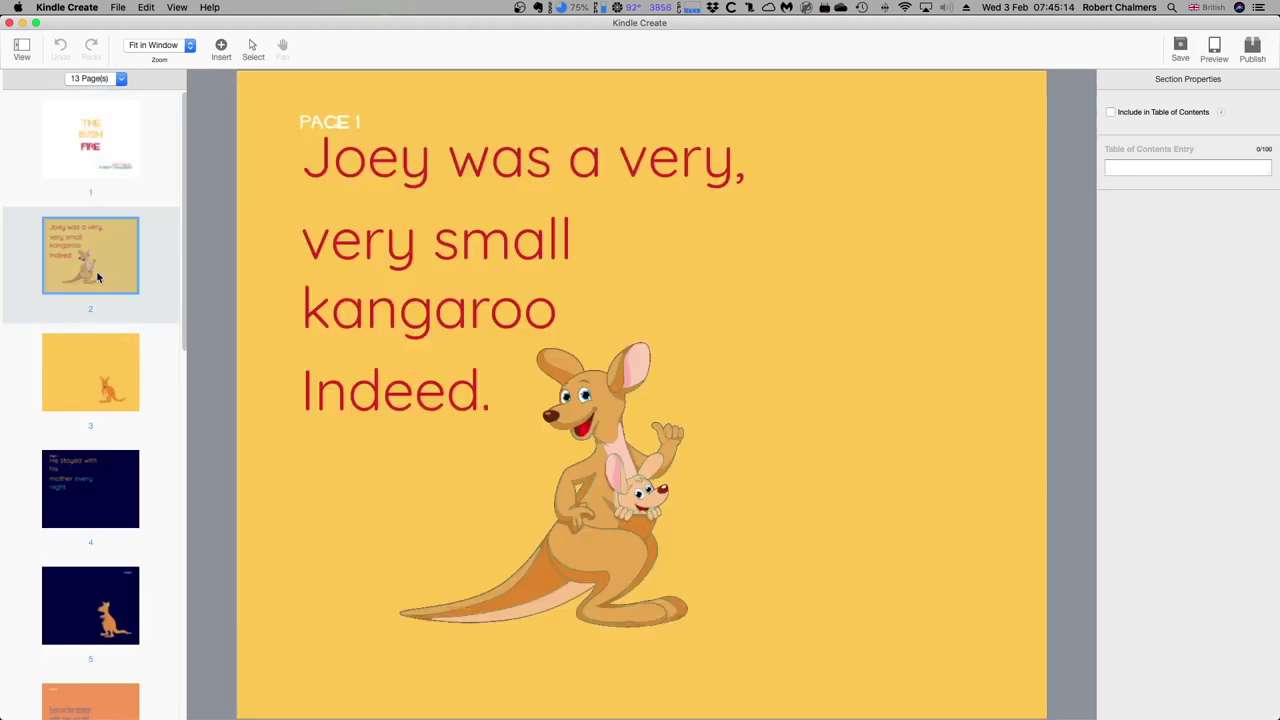
click(114, 367)
click(111, 486)
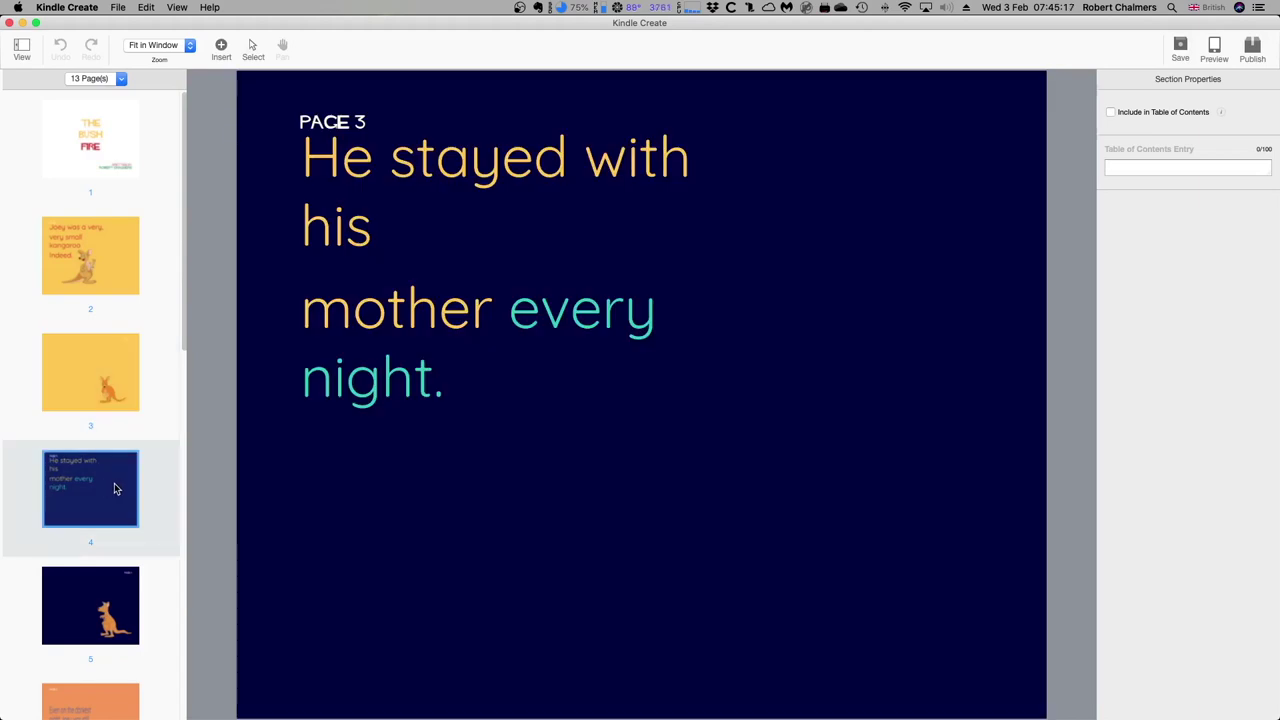
click(106, 592)
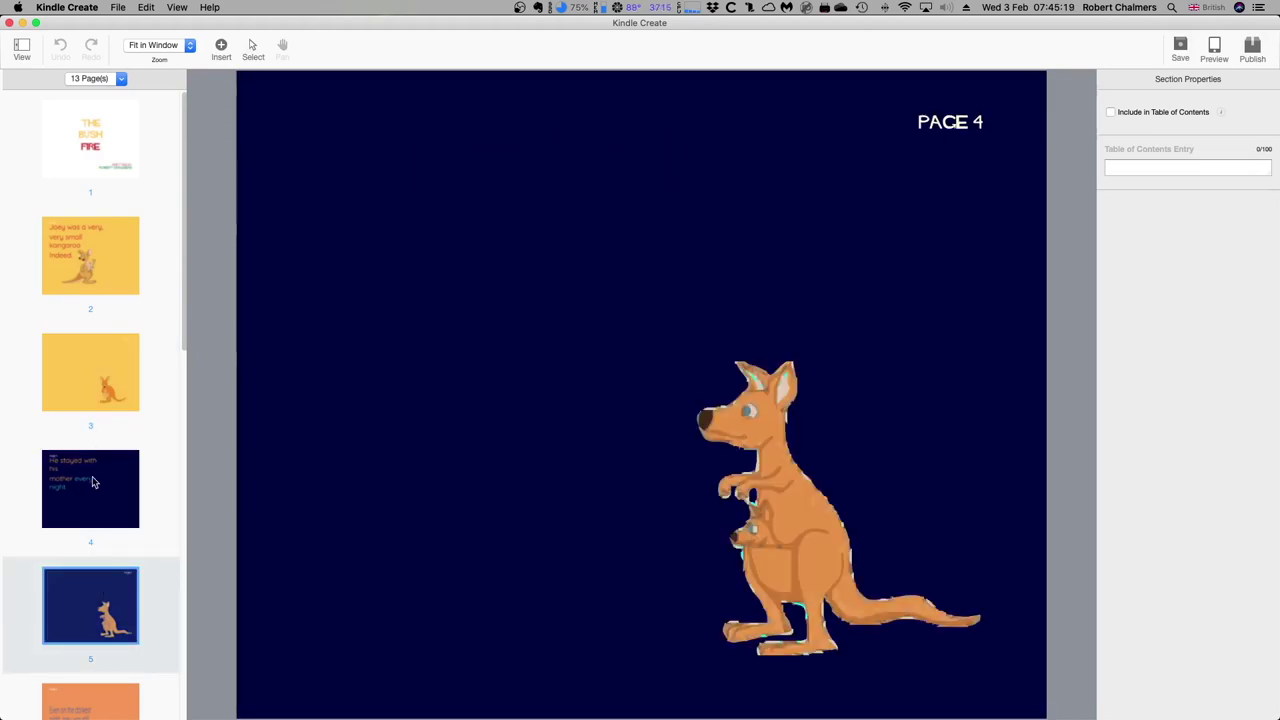
scroll(102, 377, down, 10)
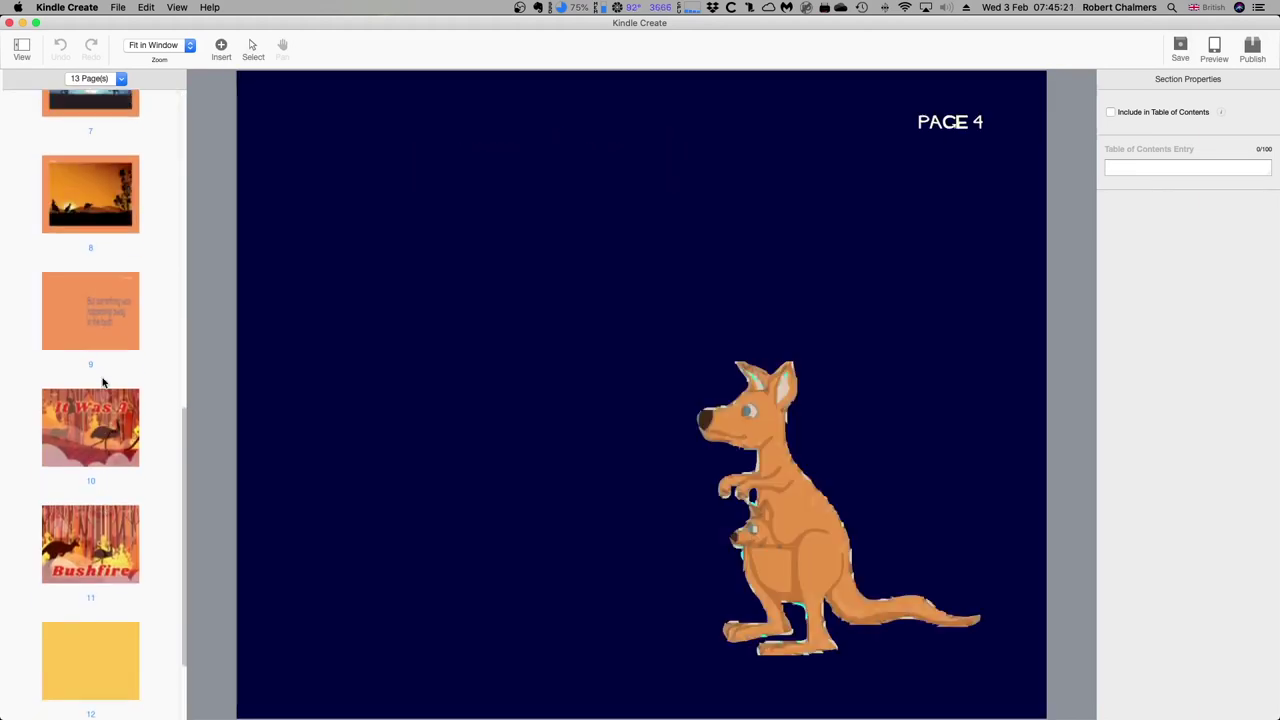
scroll(102, 377, down, 2)
click(115, 507)
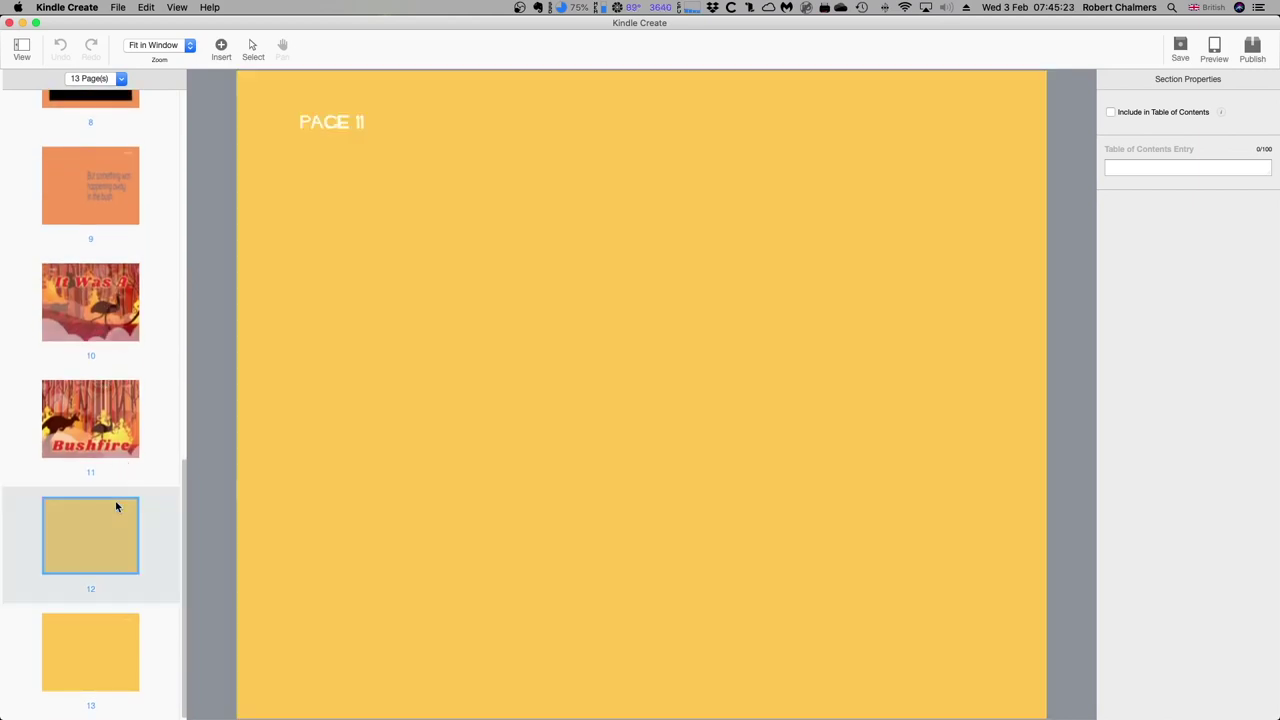
click(108, 646)
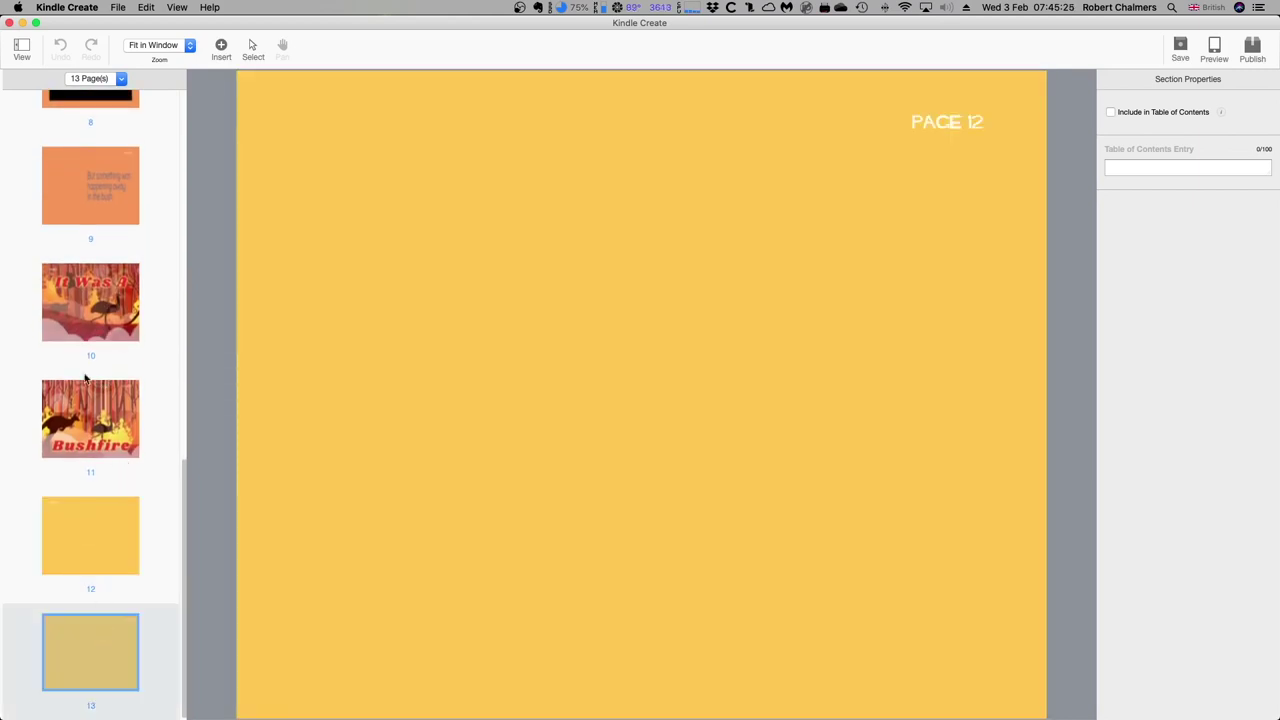
- Go back to the title page, and look at the "Joey was a very, very small kangaroo" page again
scroll(81, 348, up, 12)
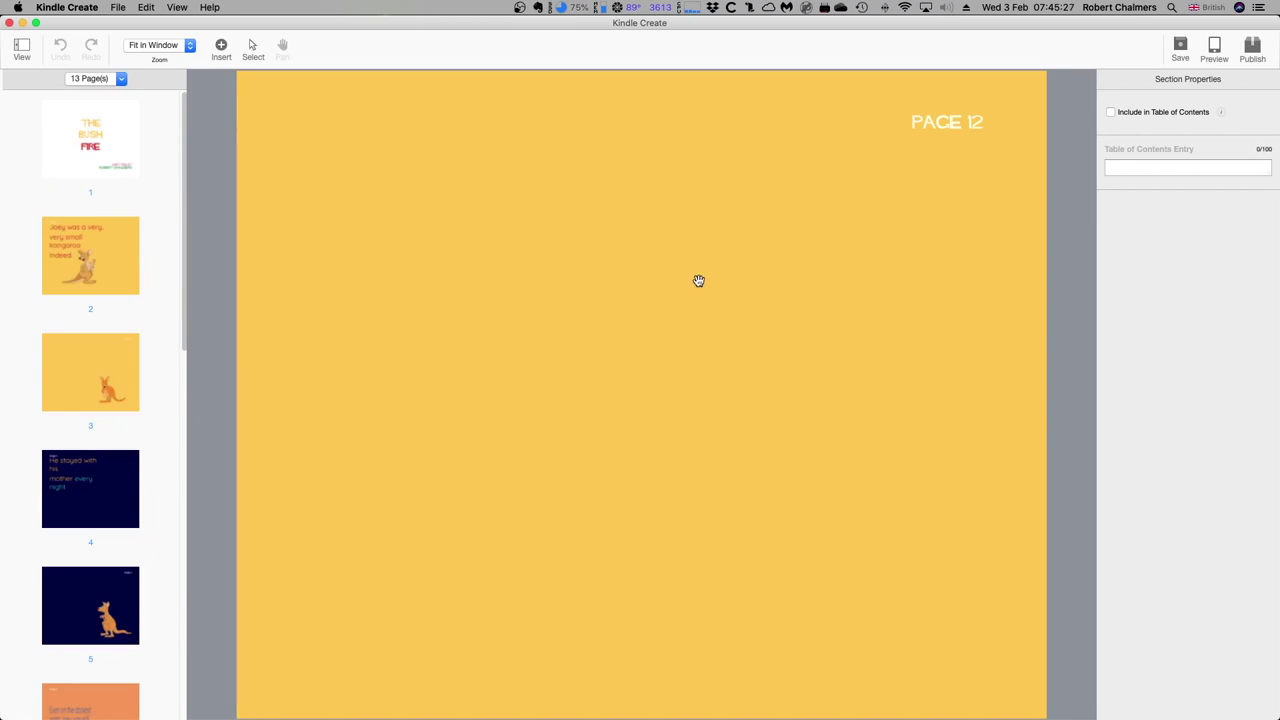
click(112, 151)
scroll(112, 151, down, 1)
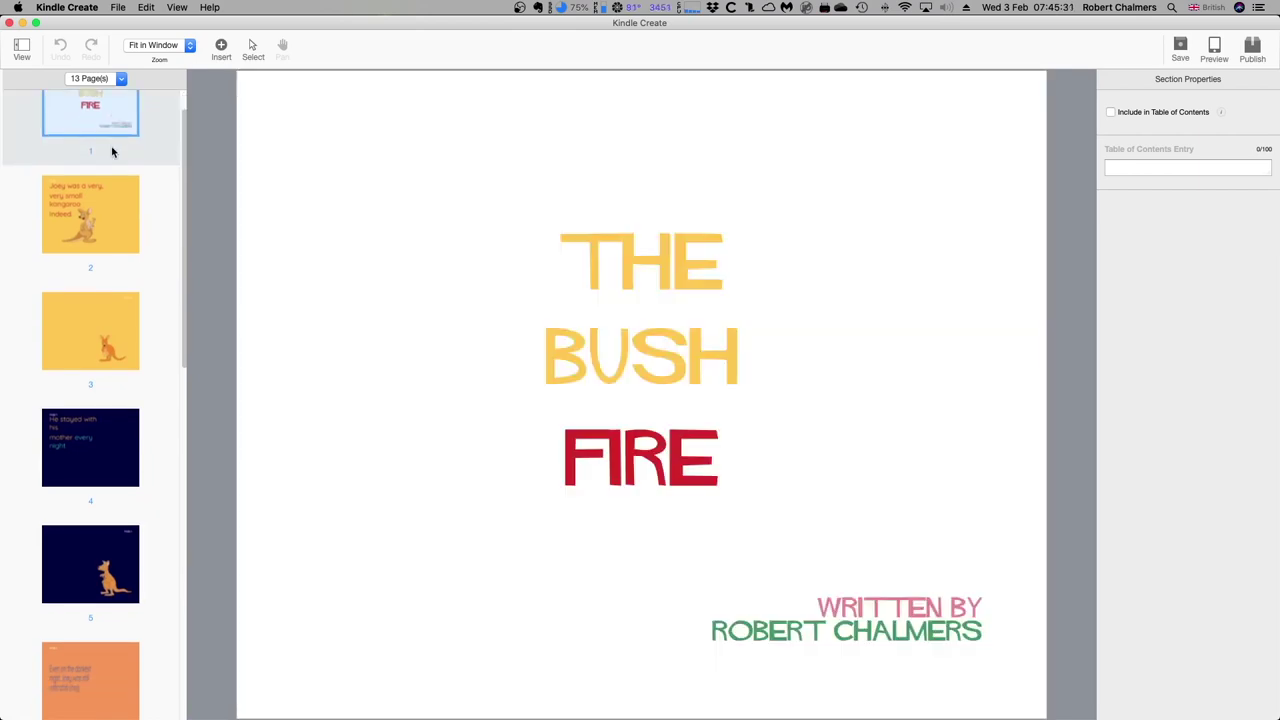
click(113, 213)
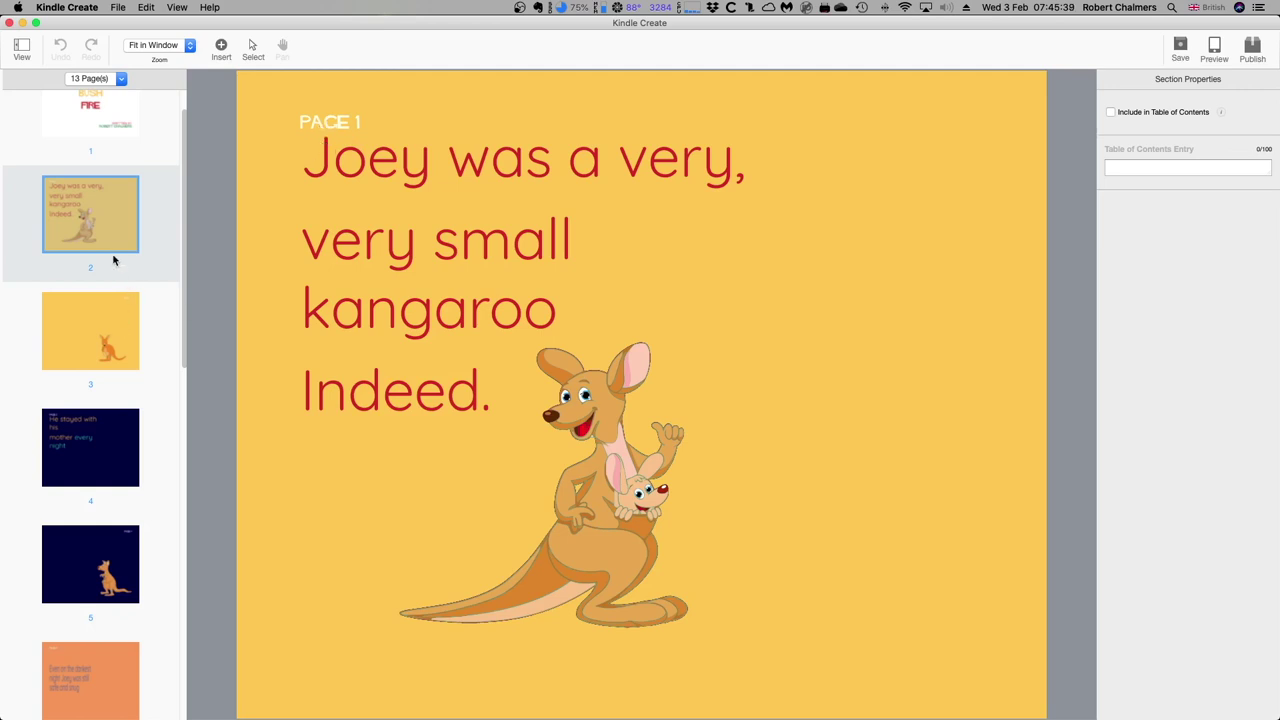
scroll(113, 260, down, 5)
scroll(113, 260, up, 5)
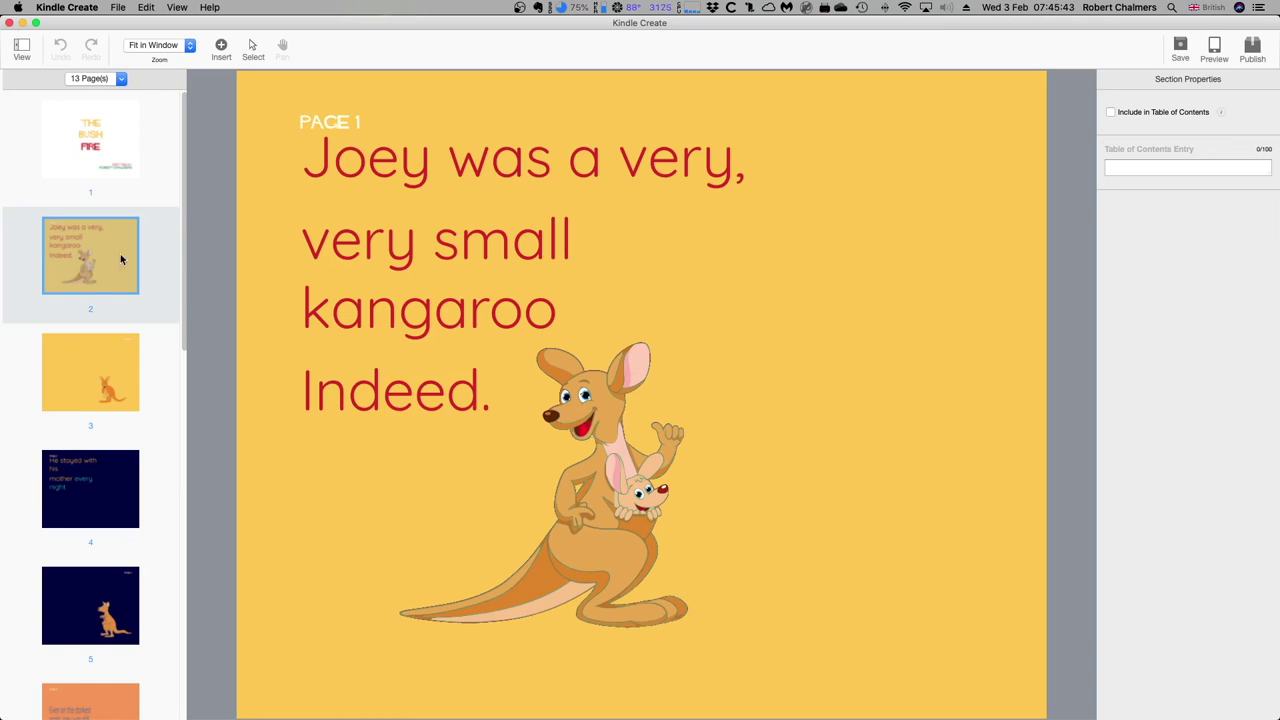
- Preview the "Joey was a very, very small kangaroo" page on a tablet, comparing landscape orientation with portrait
click(1214, 50)
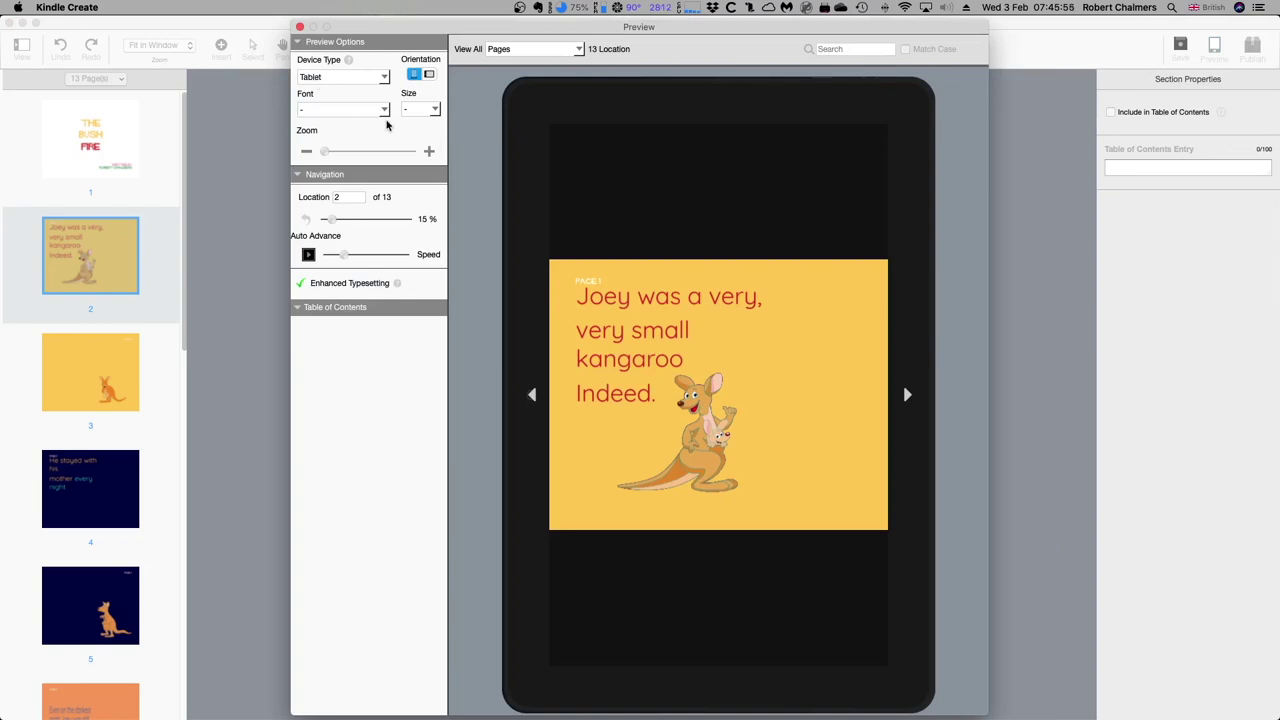
click(429, 76)
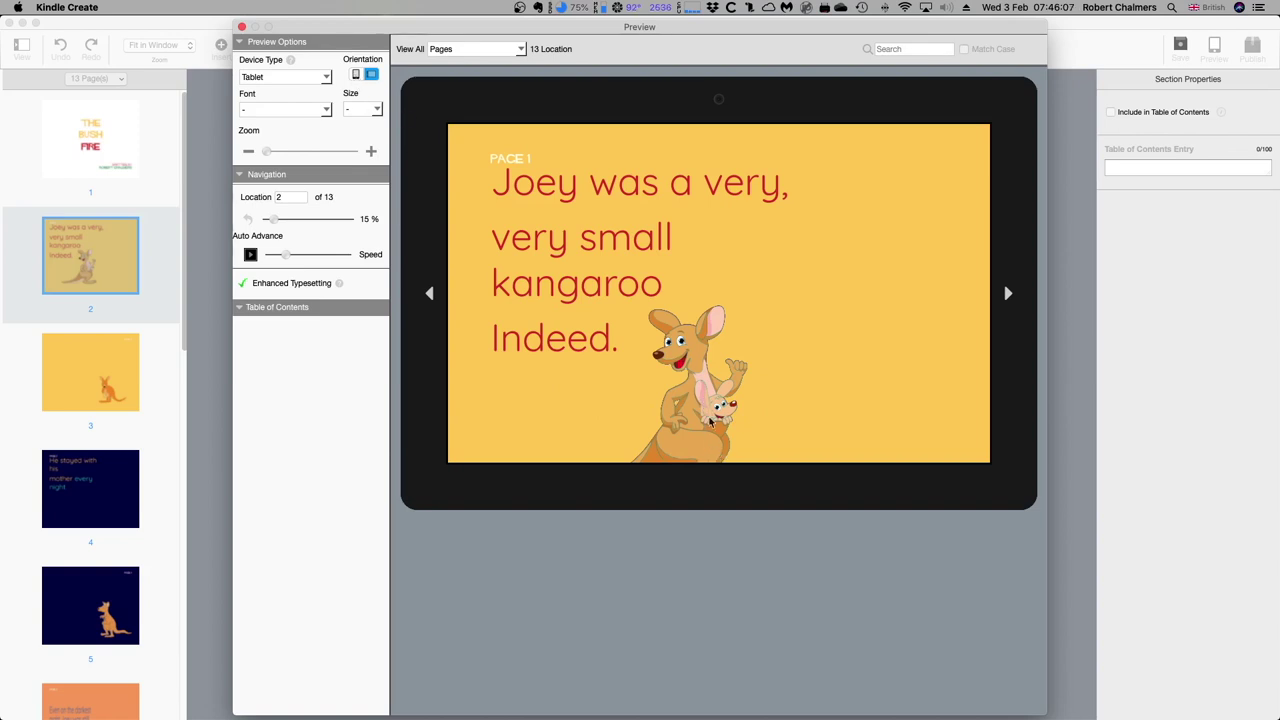
click(356, 76)
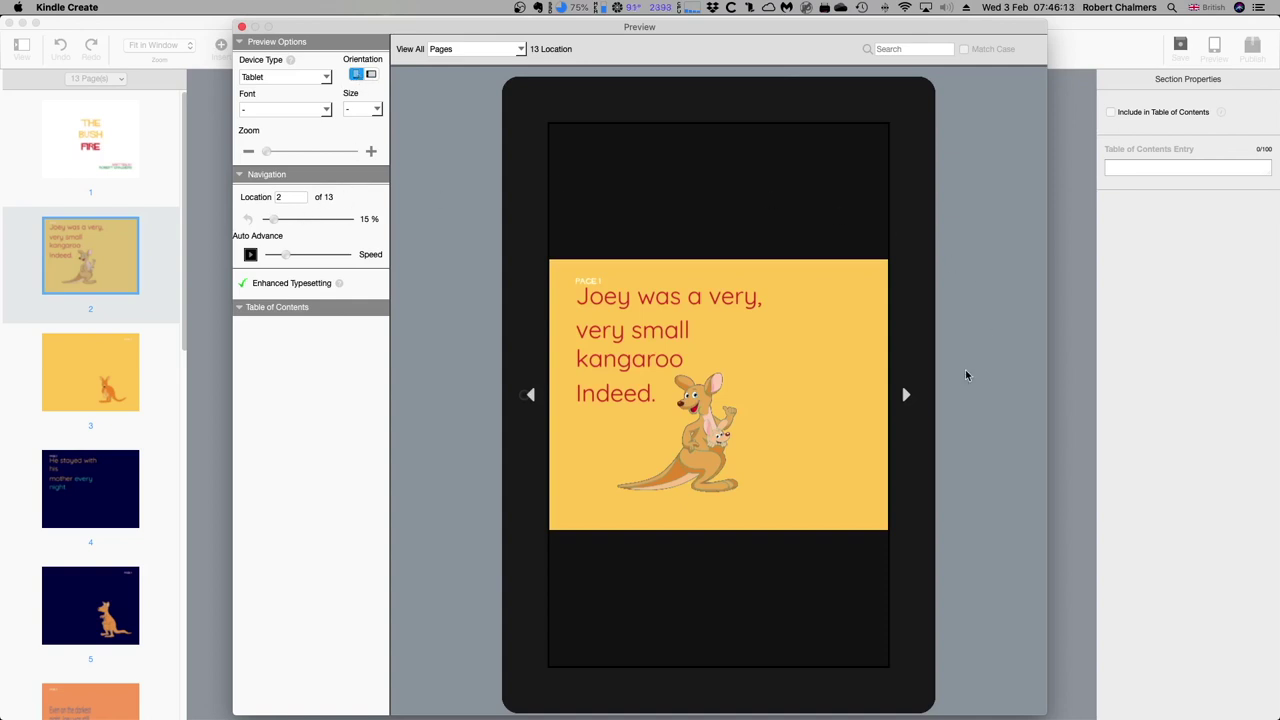
- Page through the portrait tablet preview, going back to the title page and then forward to book page 2
click(907, 398)
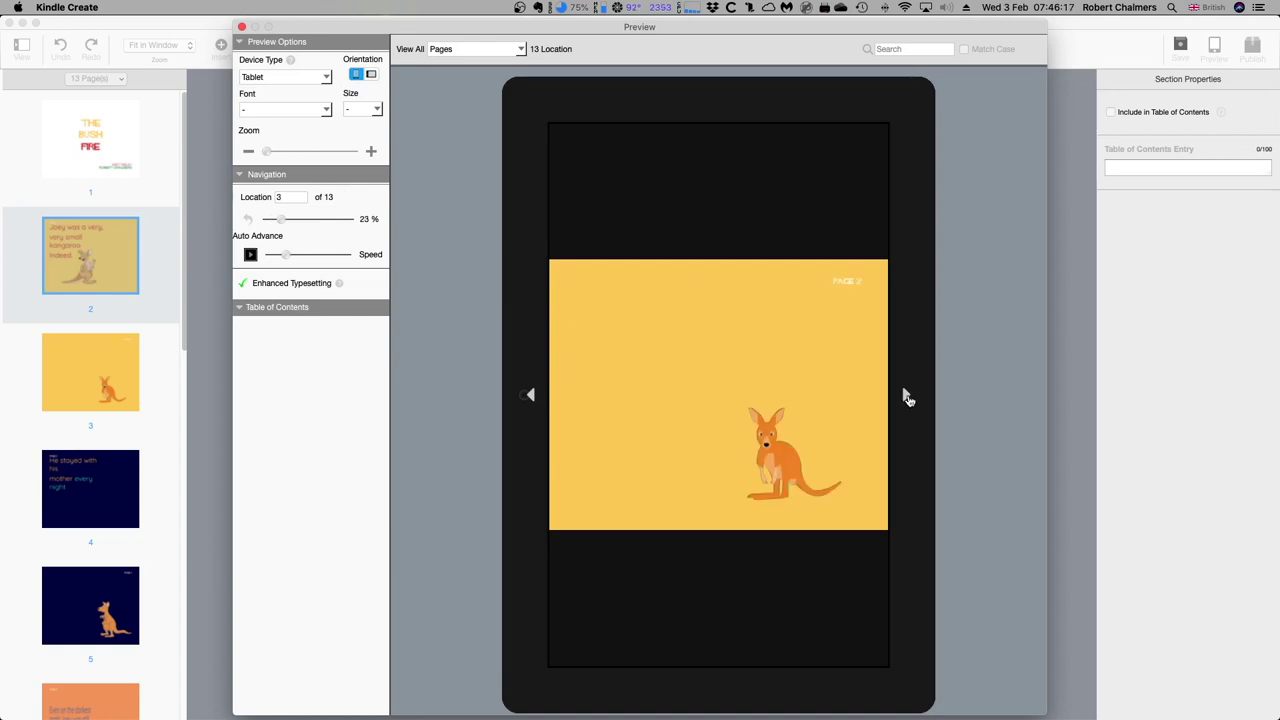
click(531, 397)
click(533, 397)
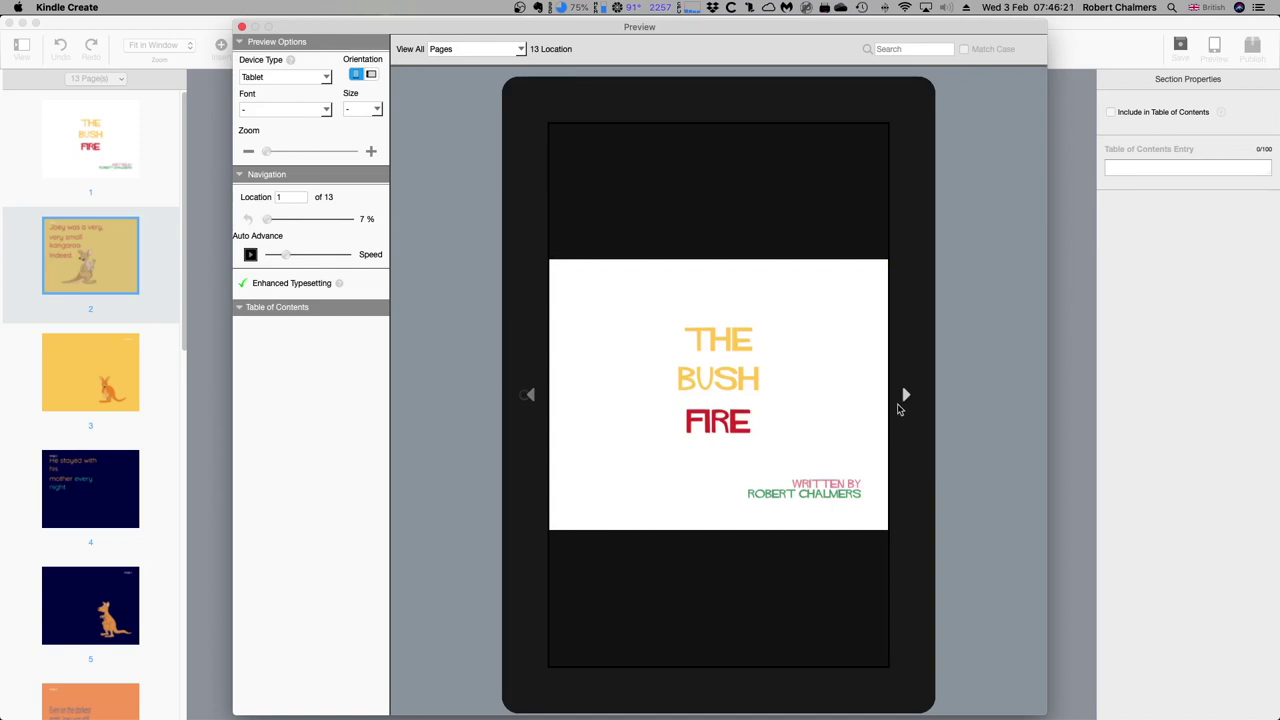
click(906, 398)
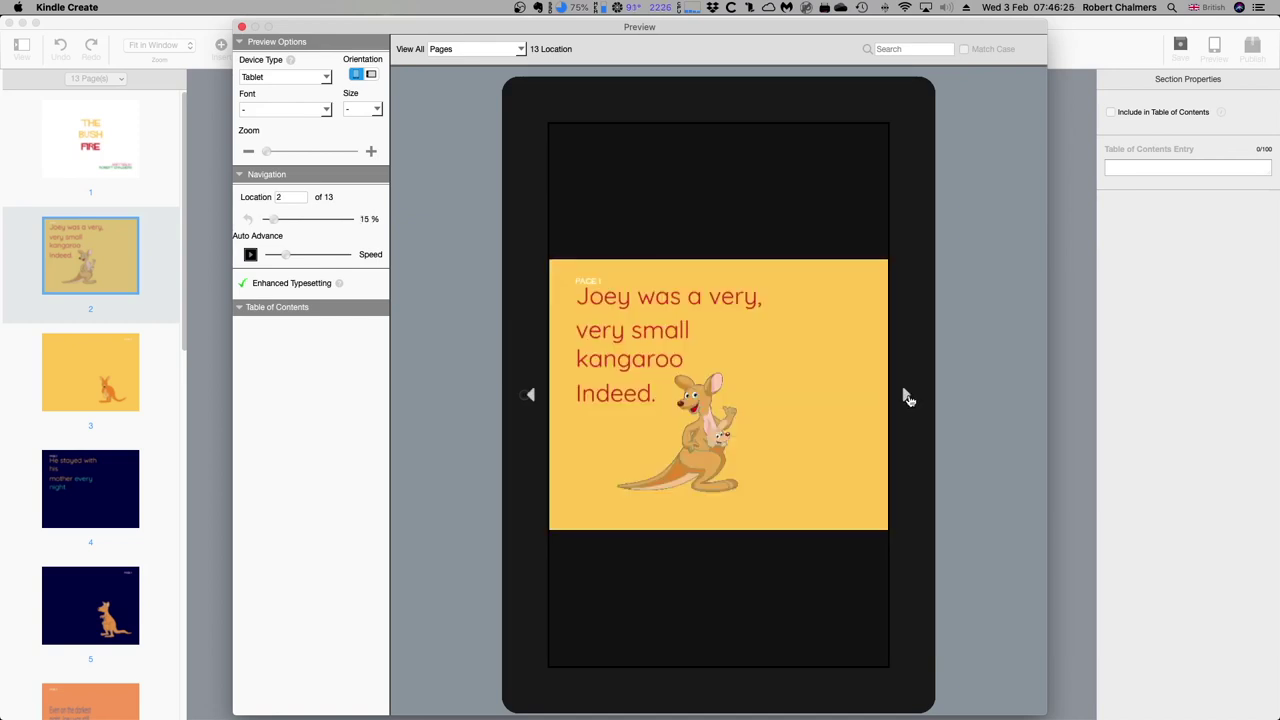
click(906, 398)
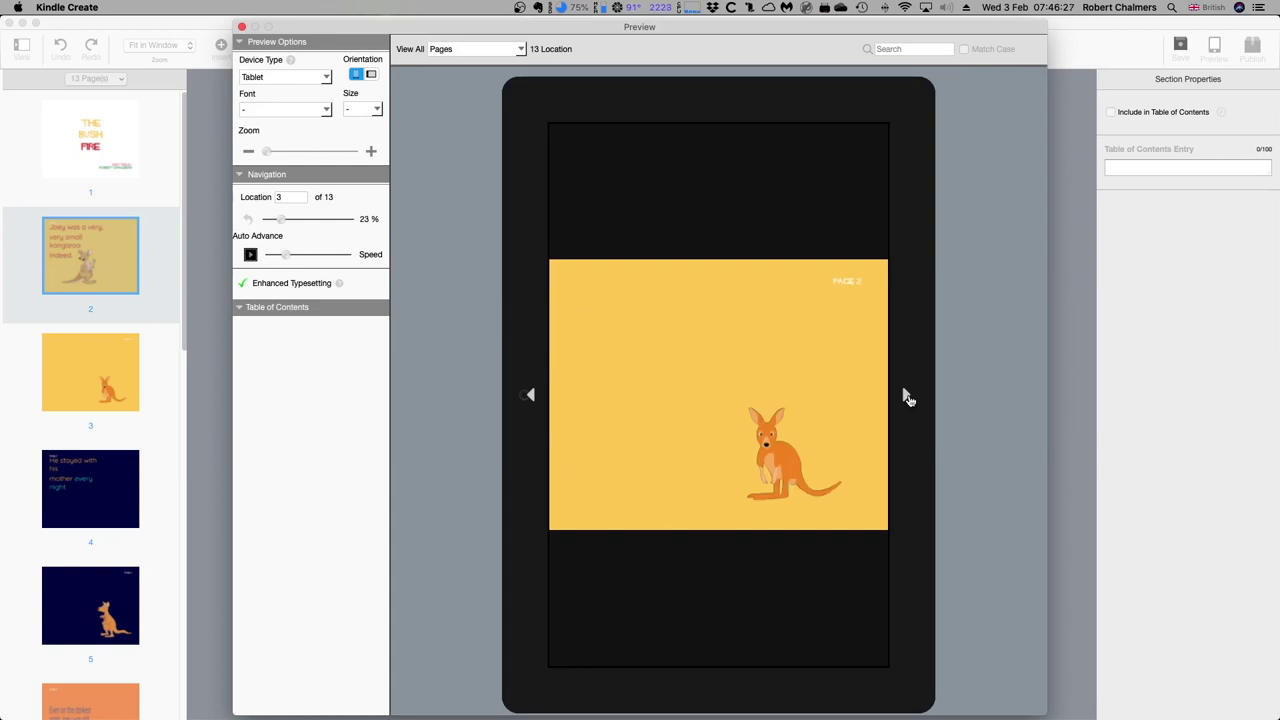
- Page through the portrait tablet preview from book page 2 to the blank yellow page after "Bushfire", and return to the title page
click(906, 398)
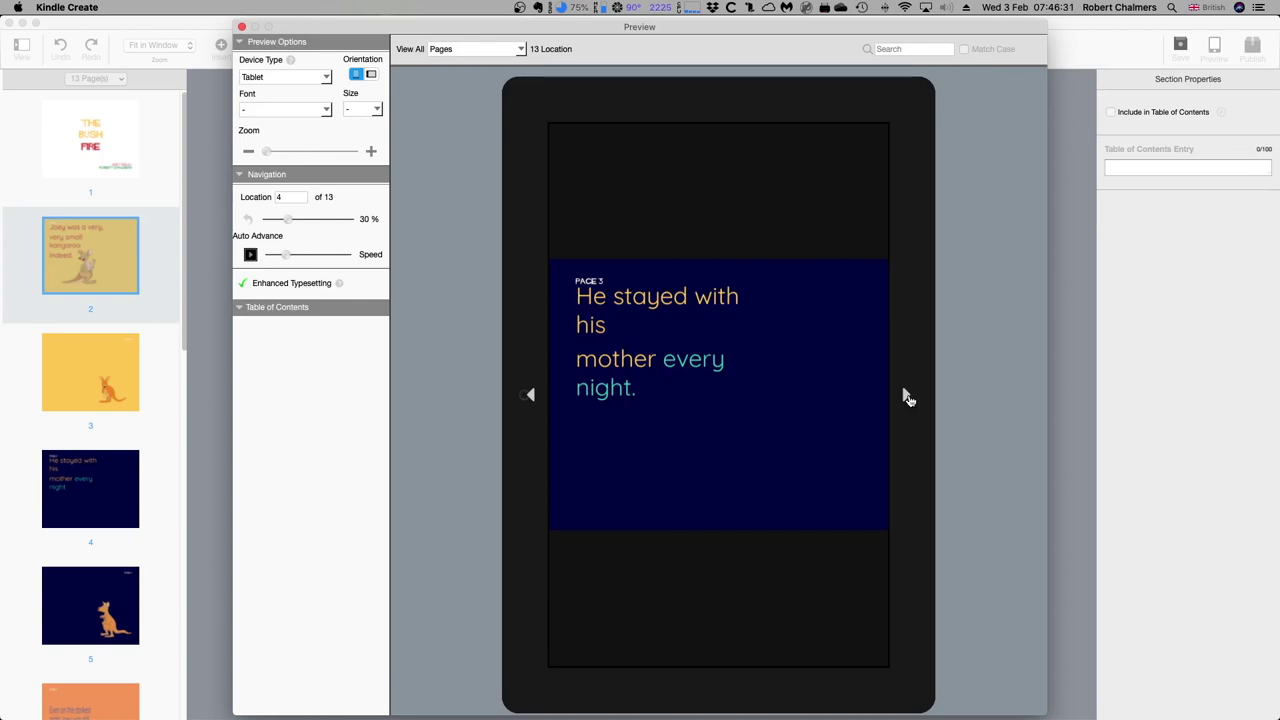
click(906, 398)
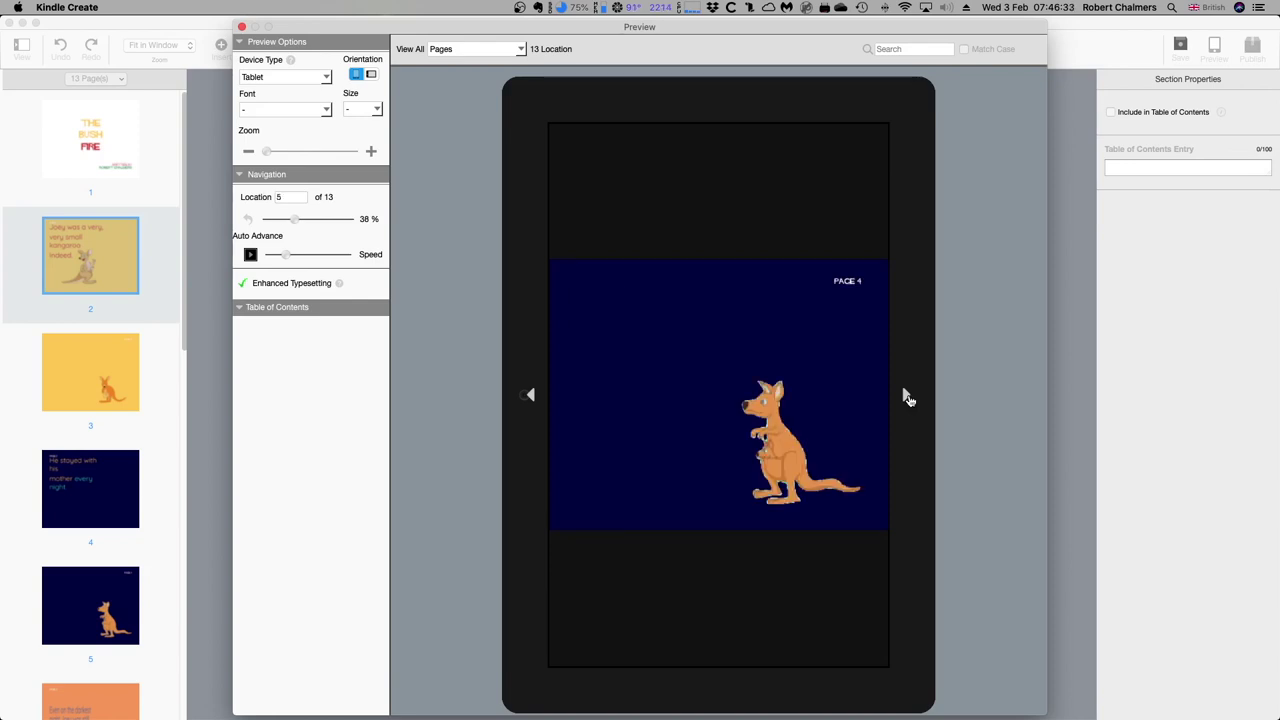
click(906, 398)
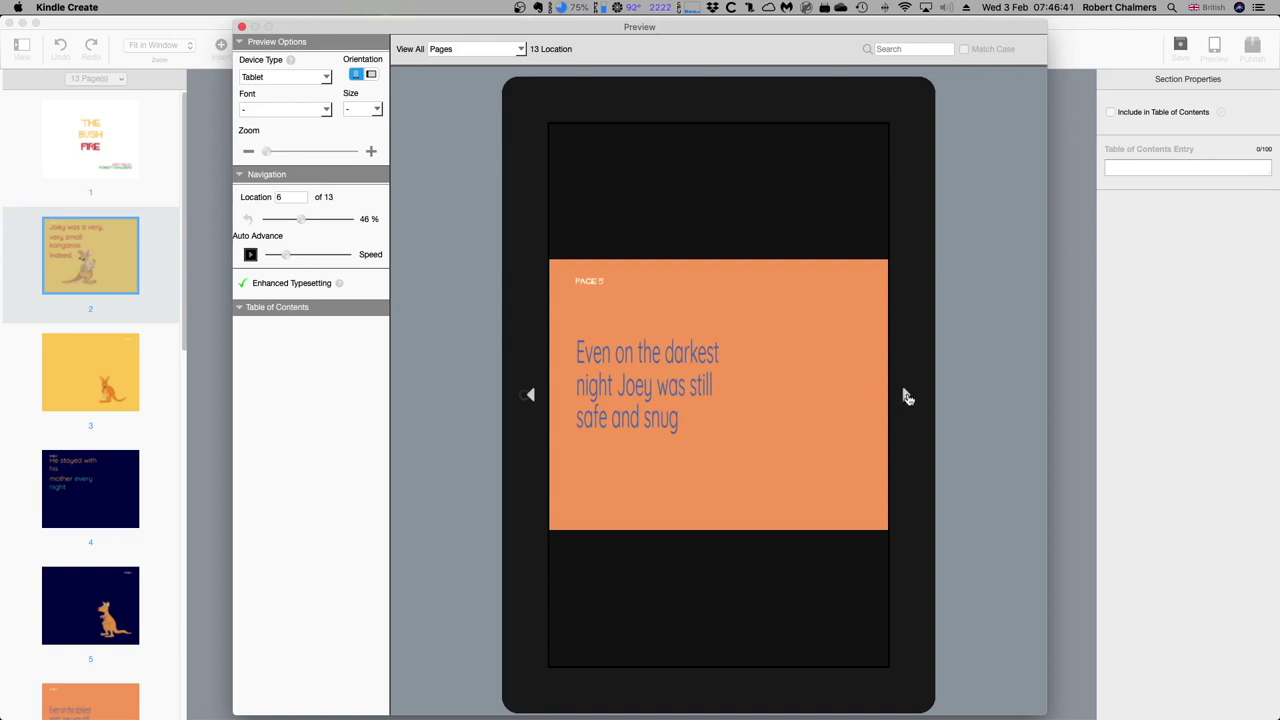
click(907, 397)
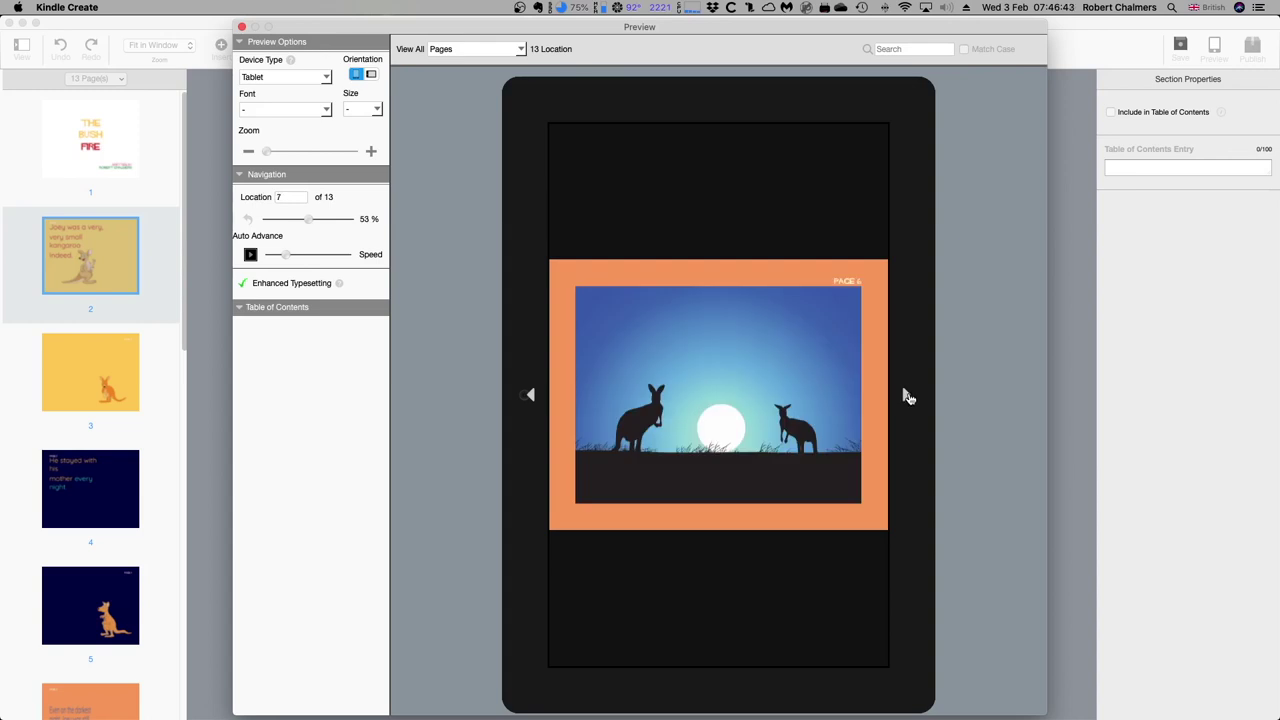
click(907, 397)
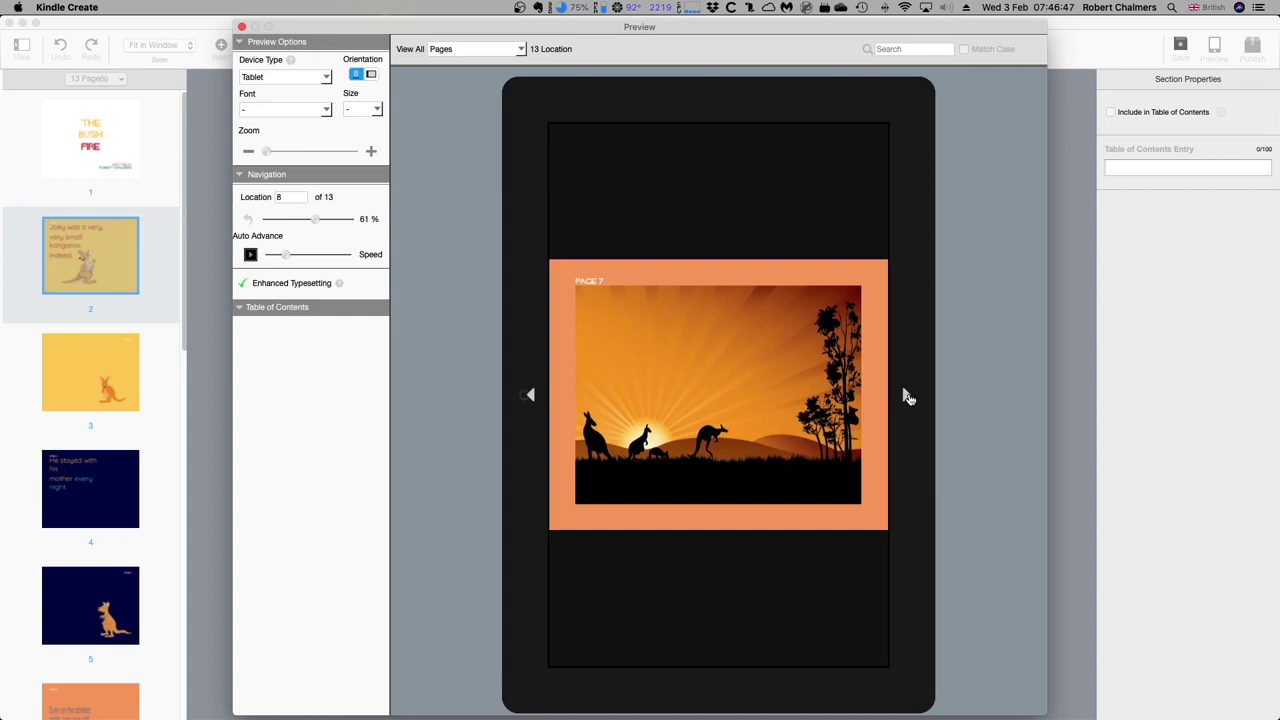
click(907, 397)
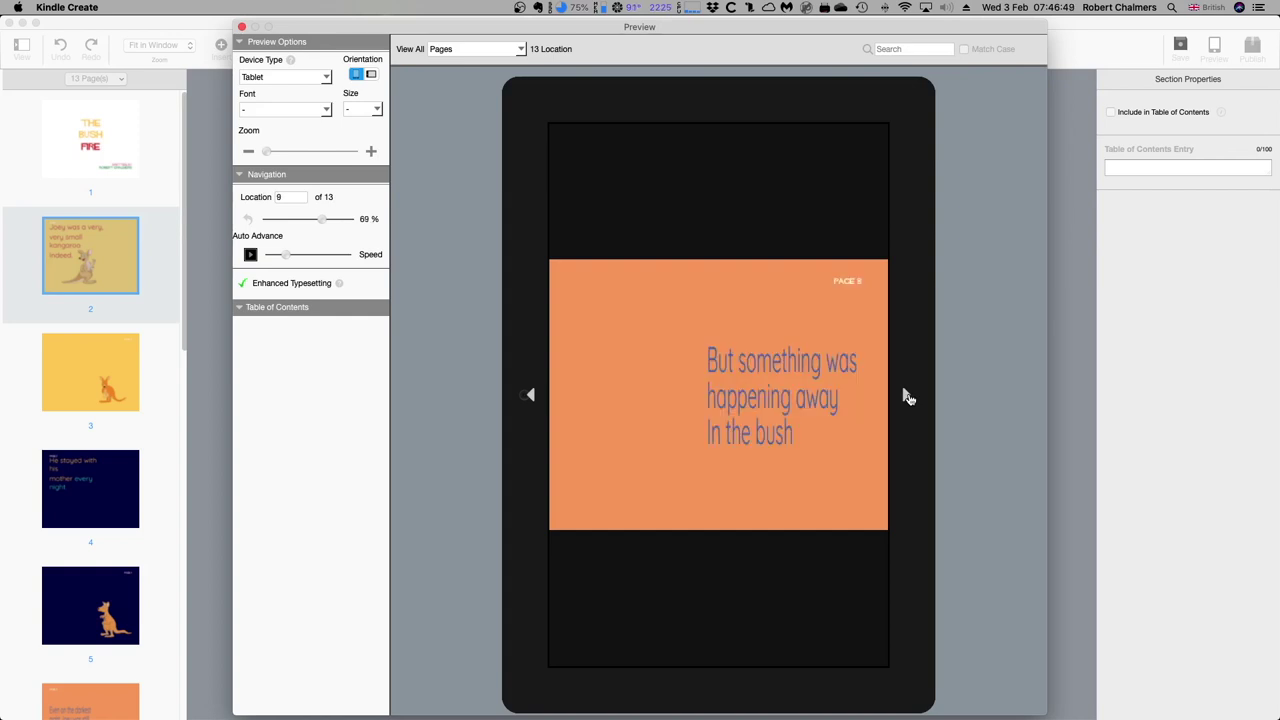
click(907, 397)
click(907, 397)
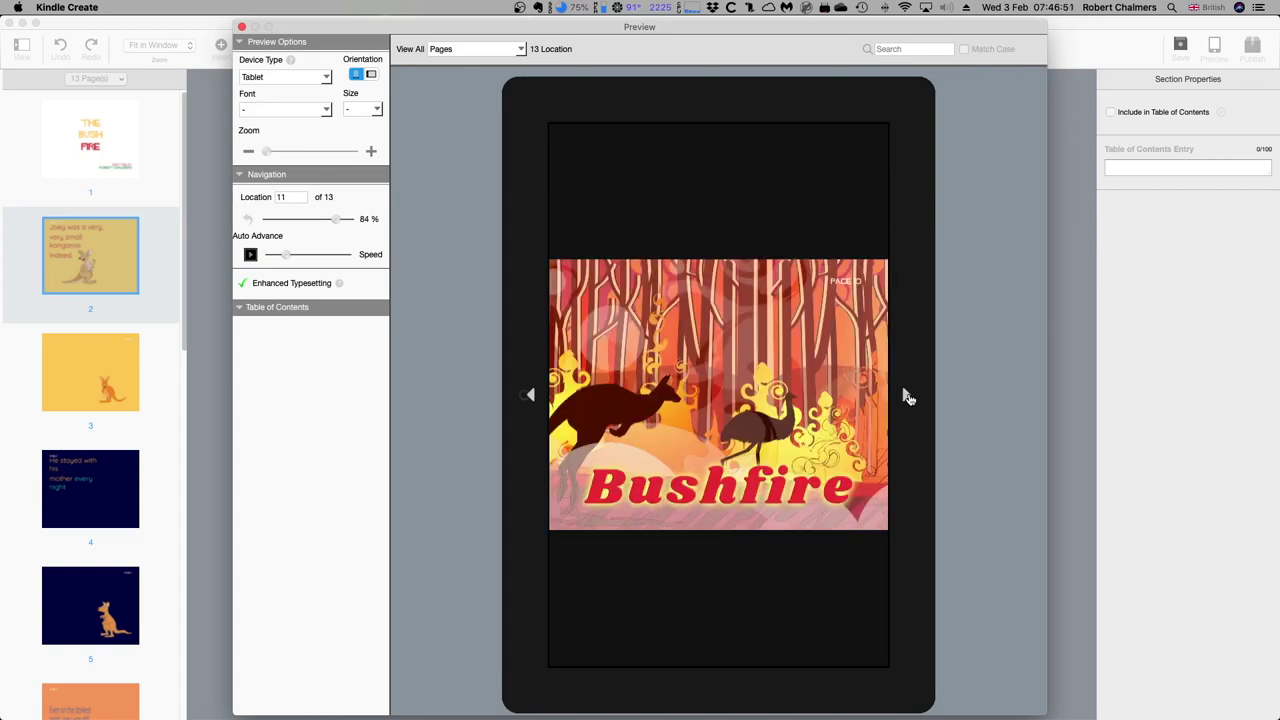
click(907, 397)
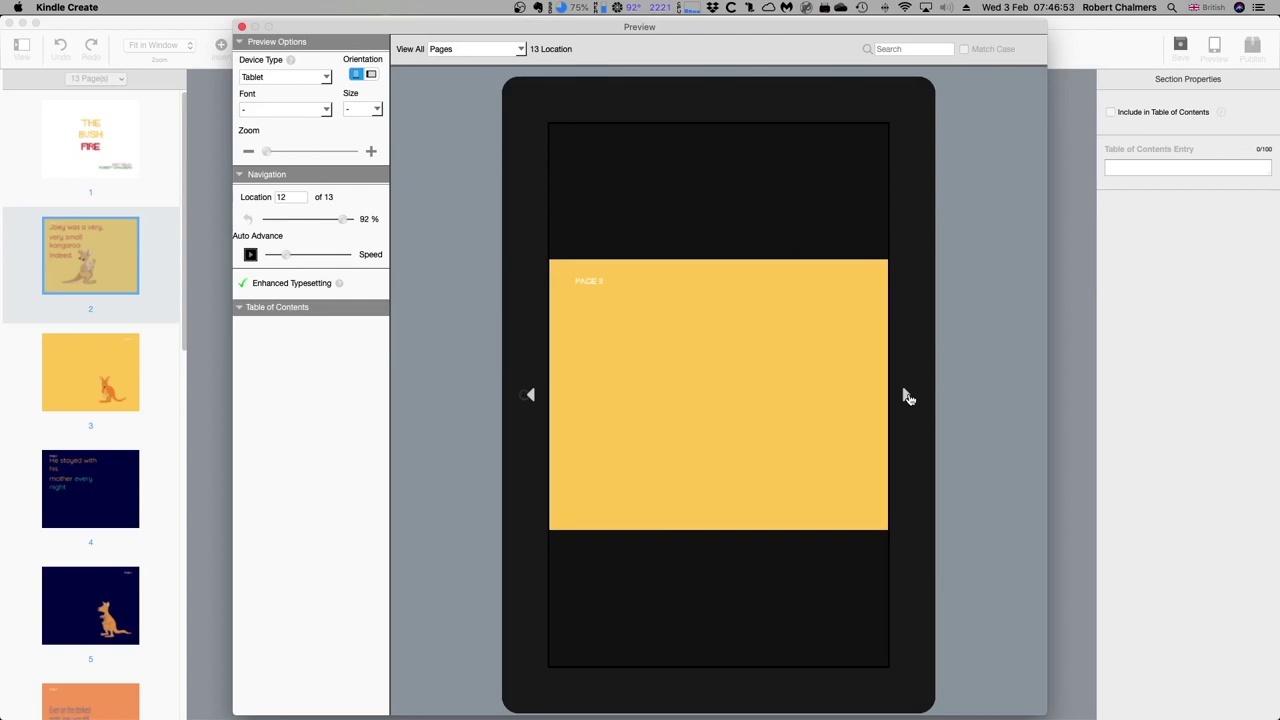
drag(343, 220, 268, 225)
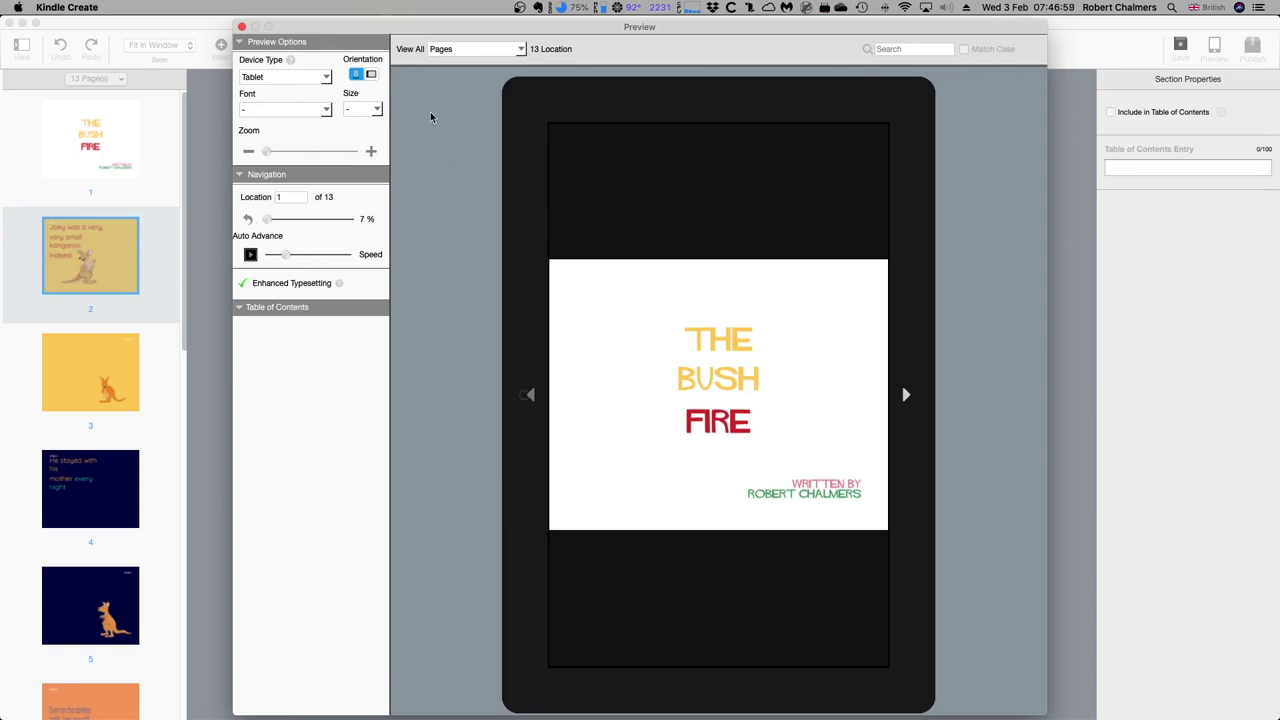
- Switch the preview's device type to Phone and accept the low pixel density notice
click(326, 78)
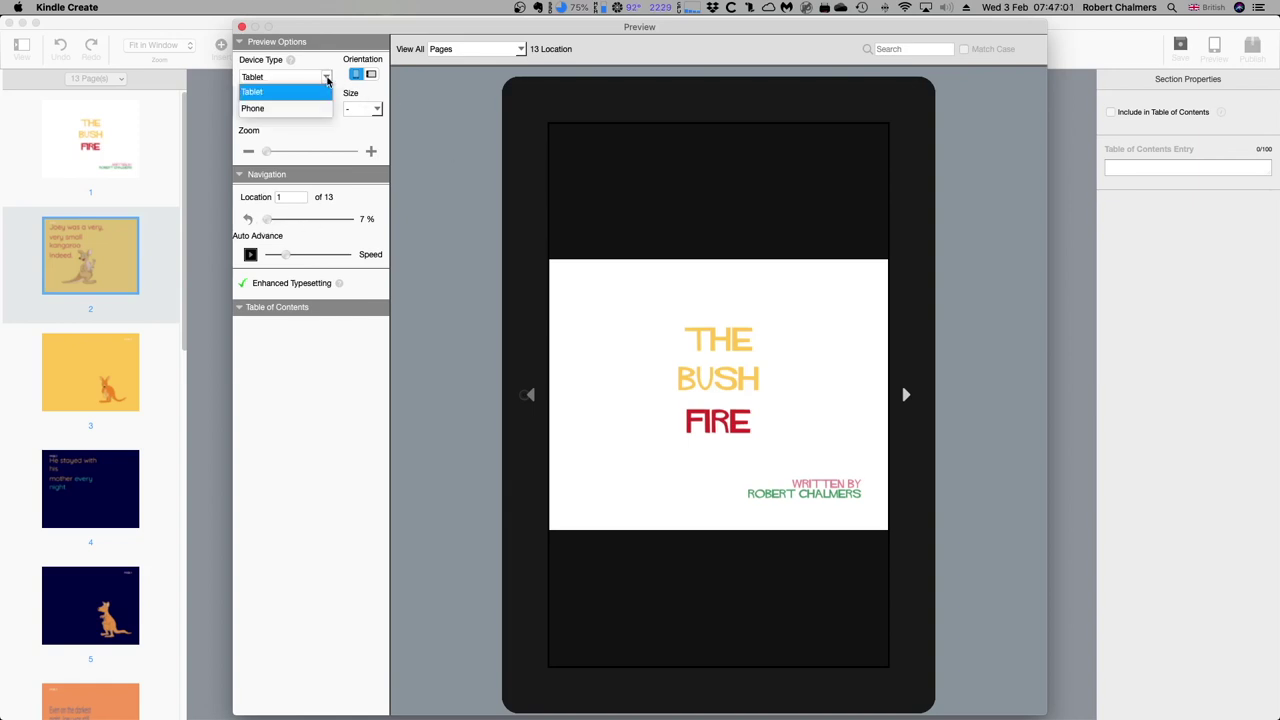
click(306, 108)
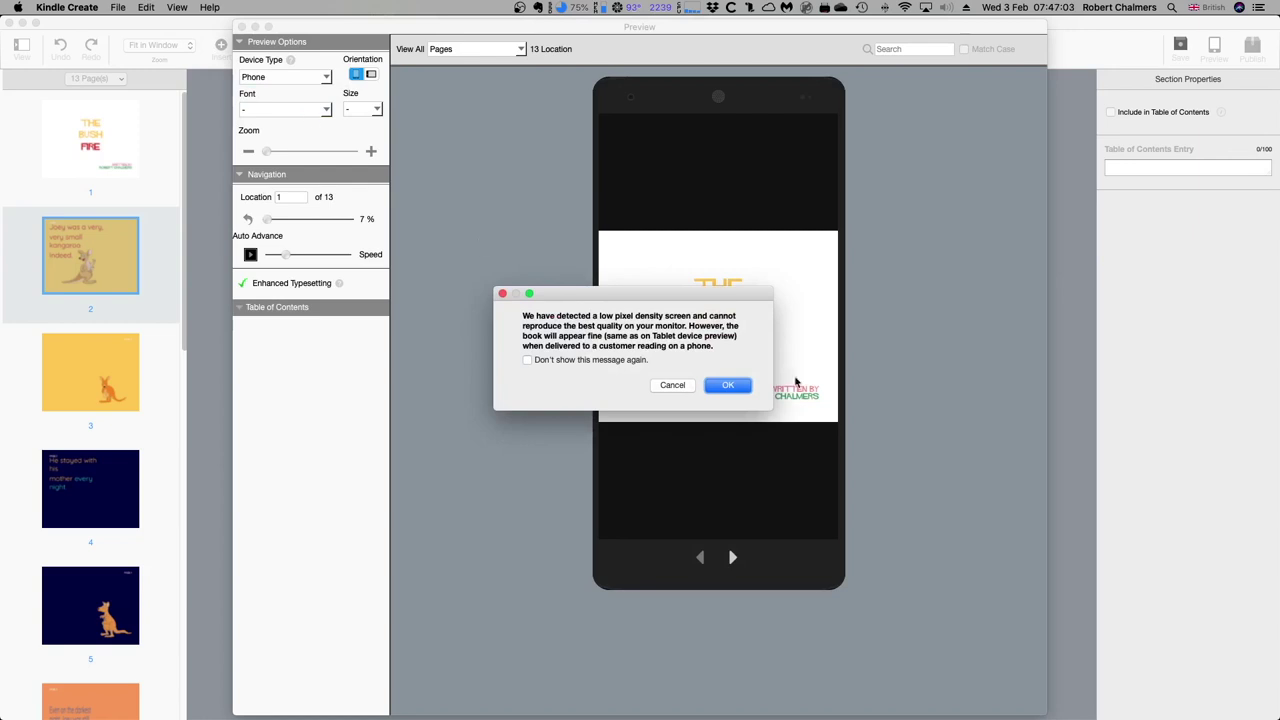
click(725, 386)
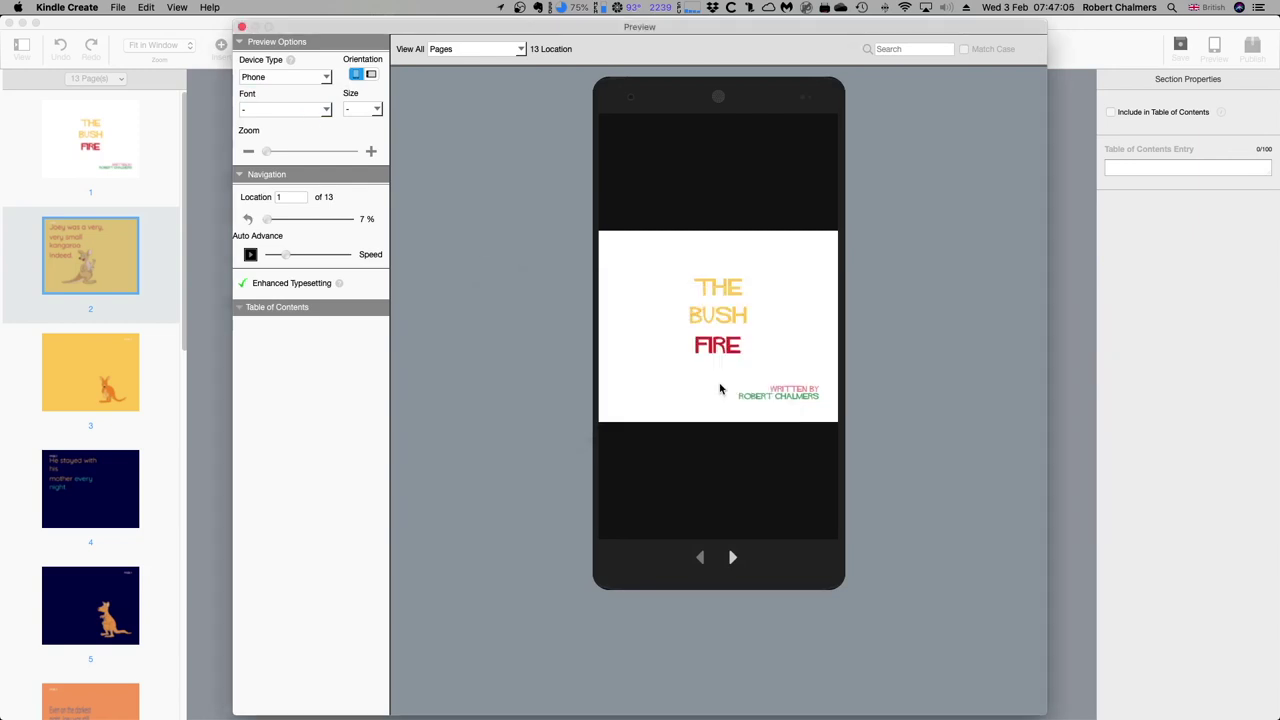
- Page through the phone preview from the title page to the "Bushfire" illustration, and close the preview
click(733, 560)
click(733, 560)
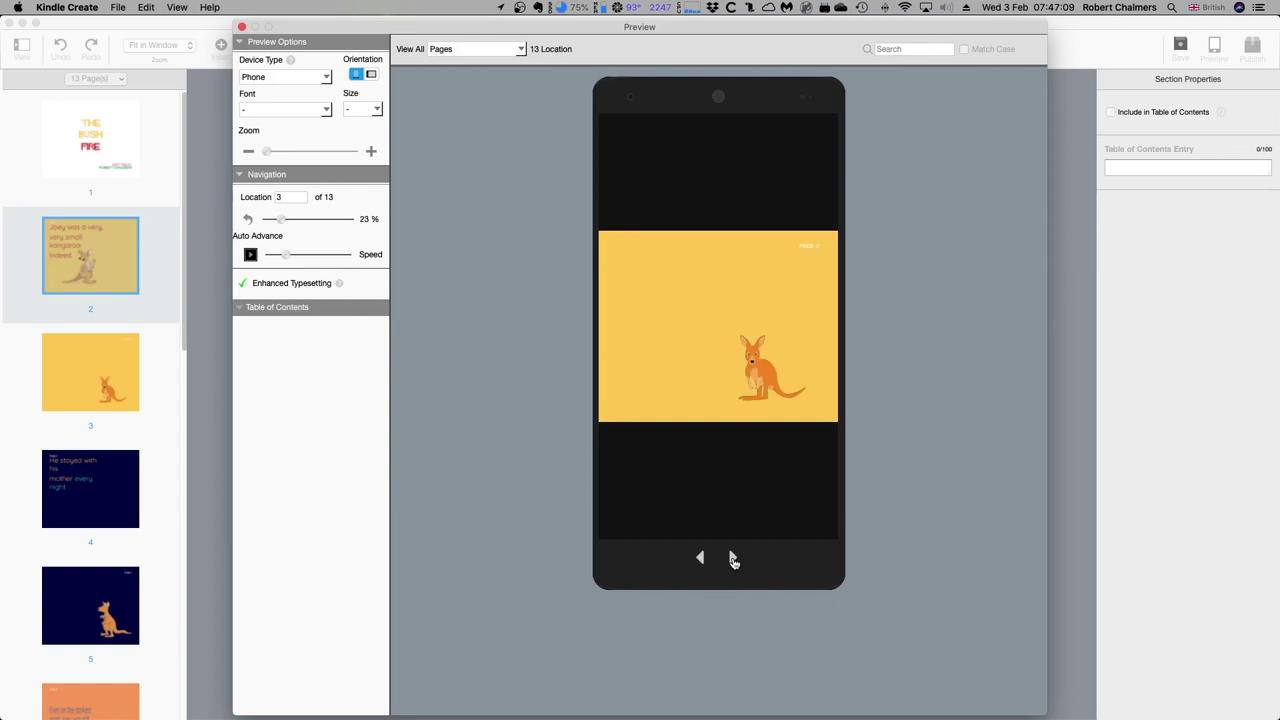
click(733, 560)
click(733, 560)
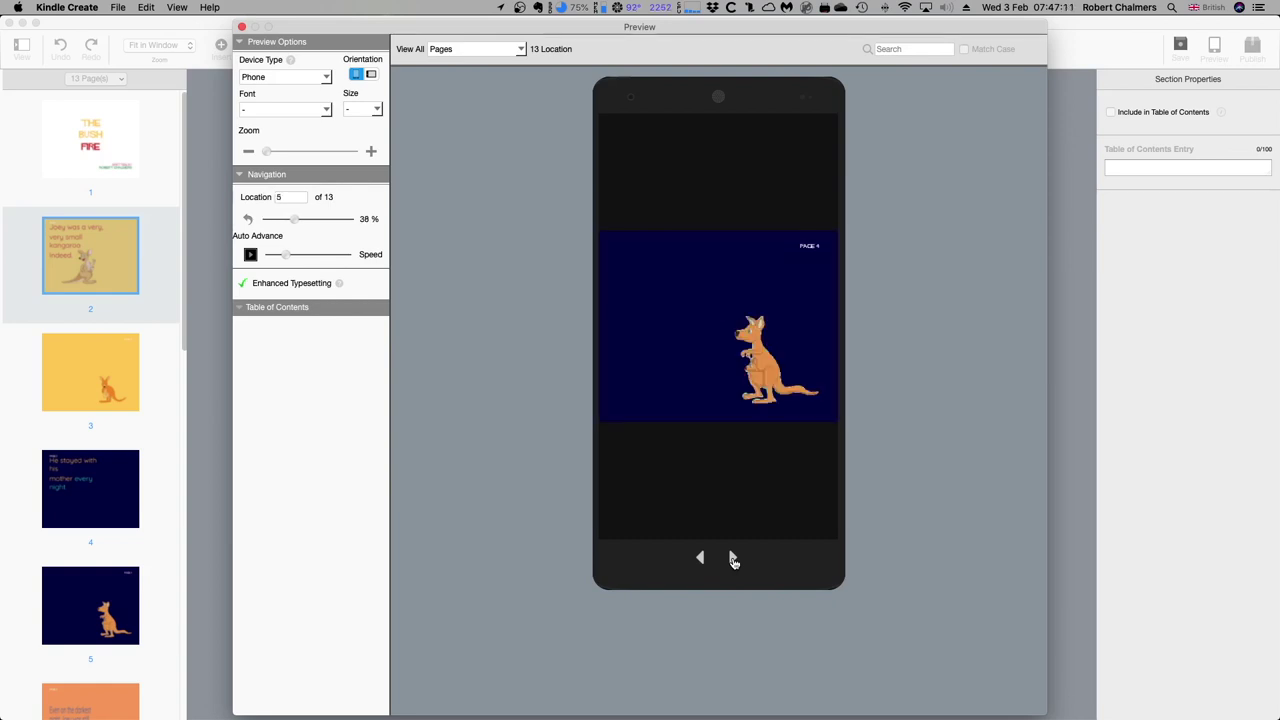
click(733, 560)
click(733, 560)
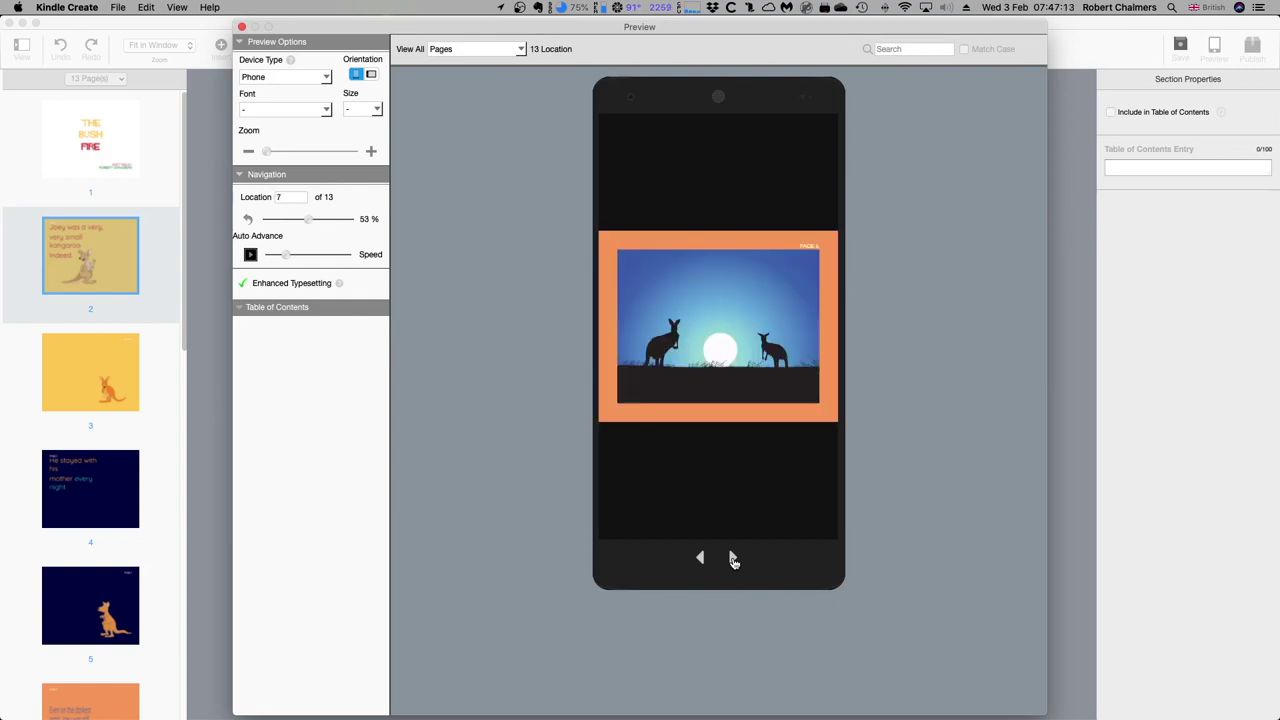
click(733, 560)
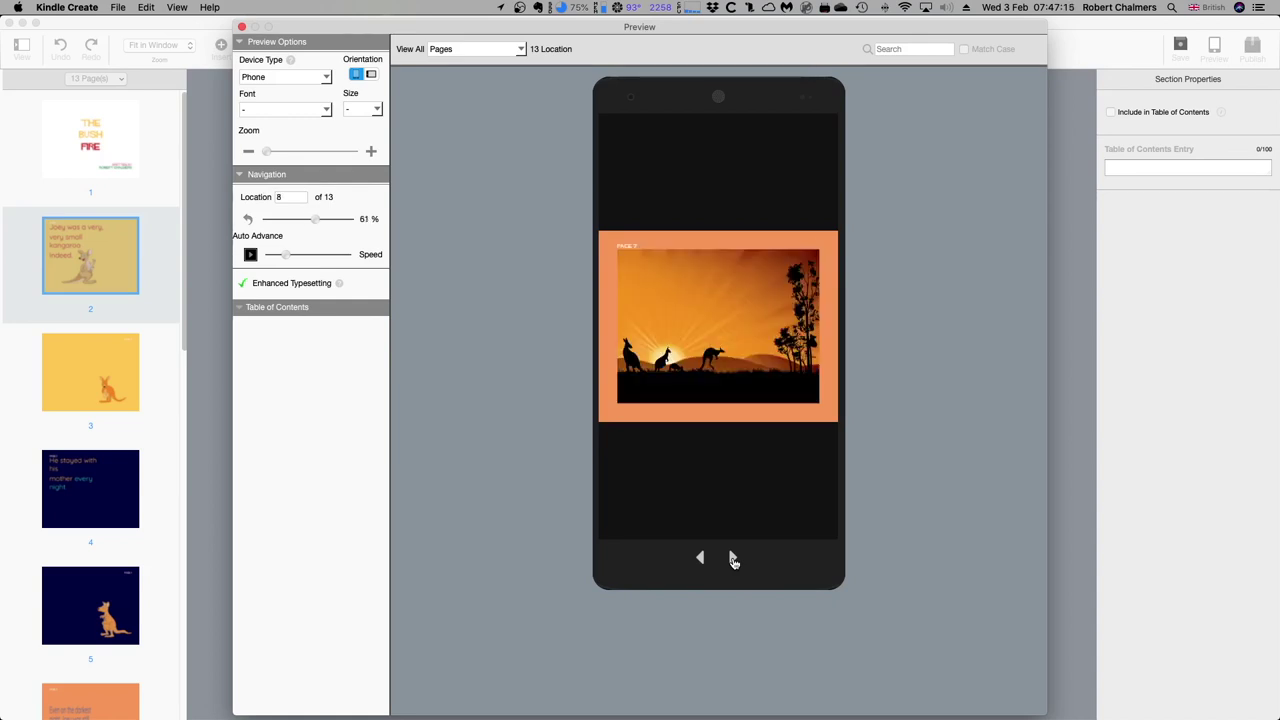
click(733, 560)
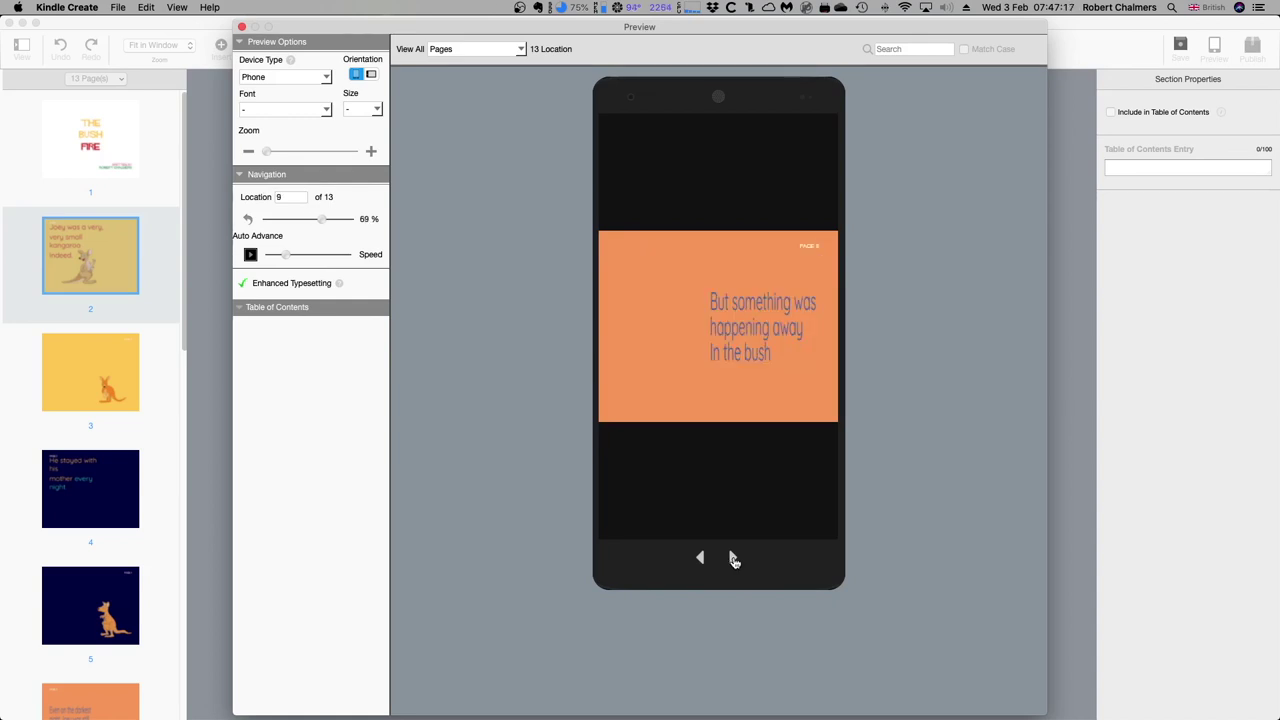
click(733, 560)
click(733, 560)
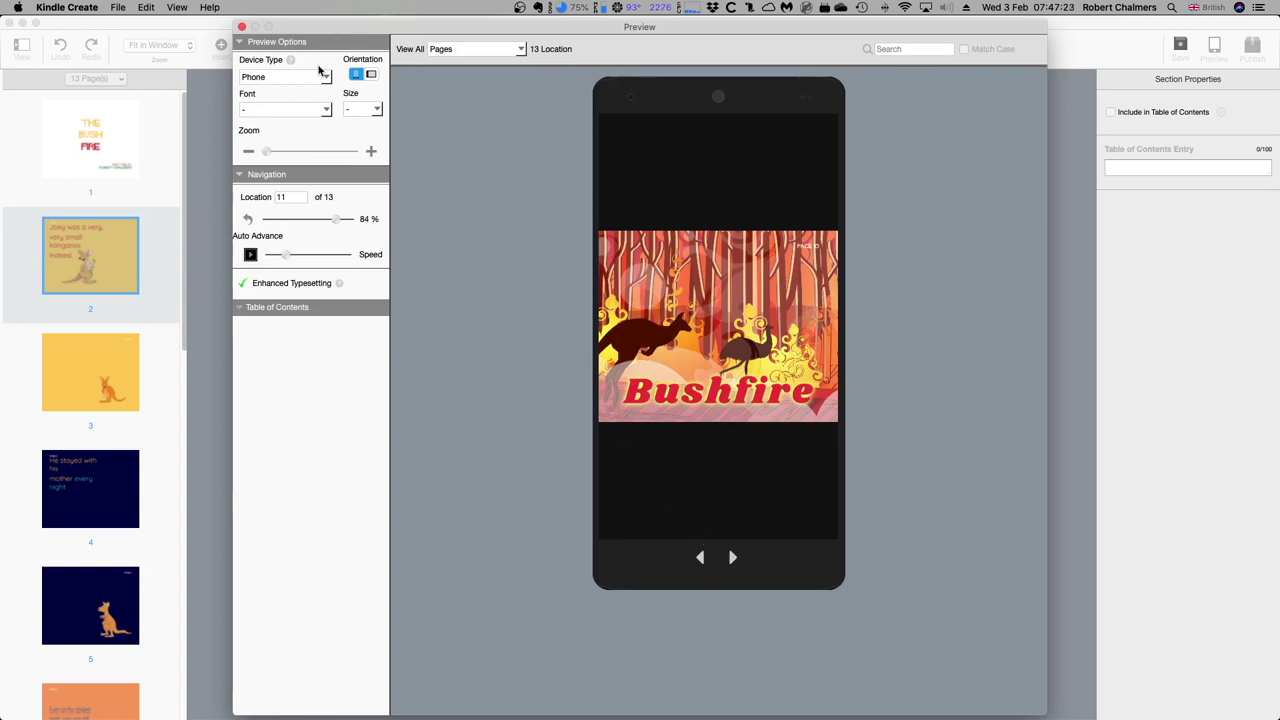
click(242, 28)
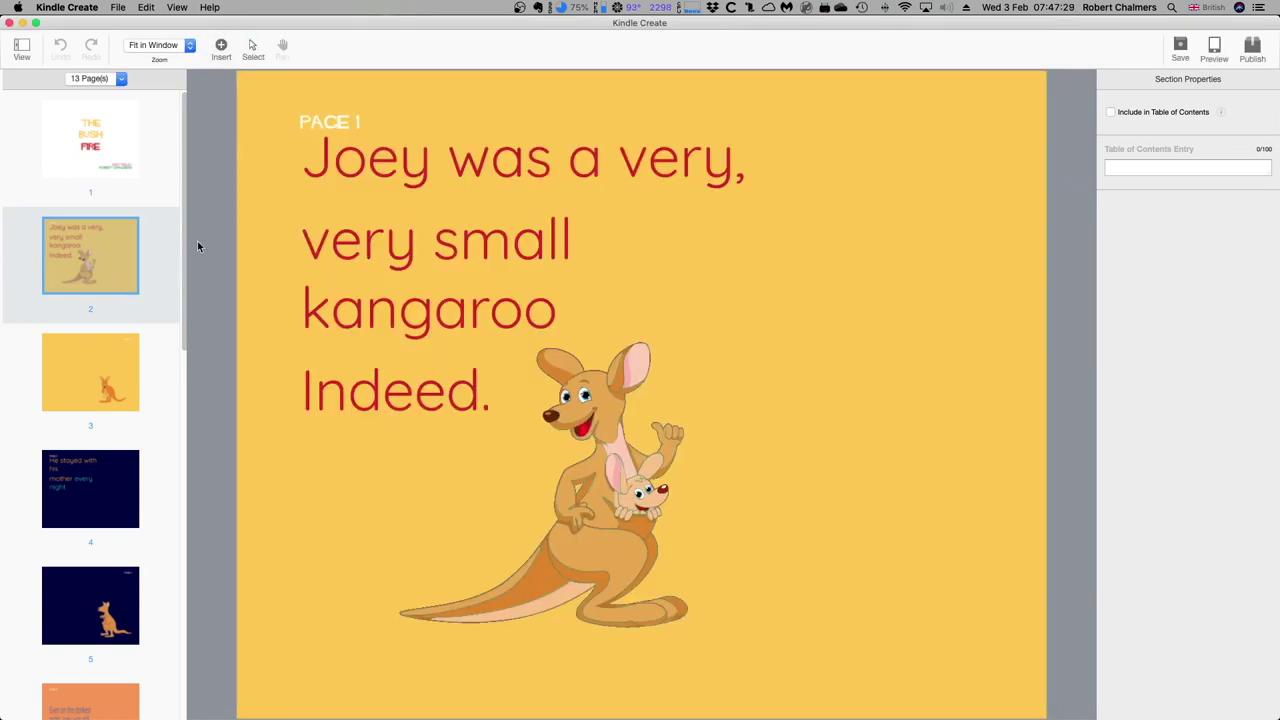
- Quit Kindle Create, saving the project in Downloads as "The Bushfire Children's Picture Book Landscape Interior_KC"
click(88, 8)
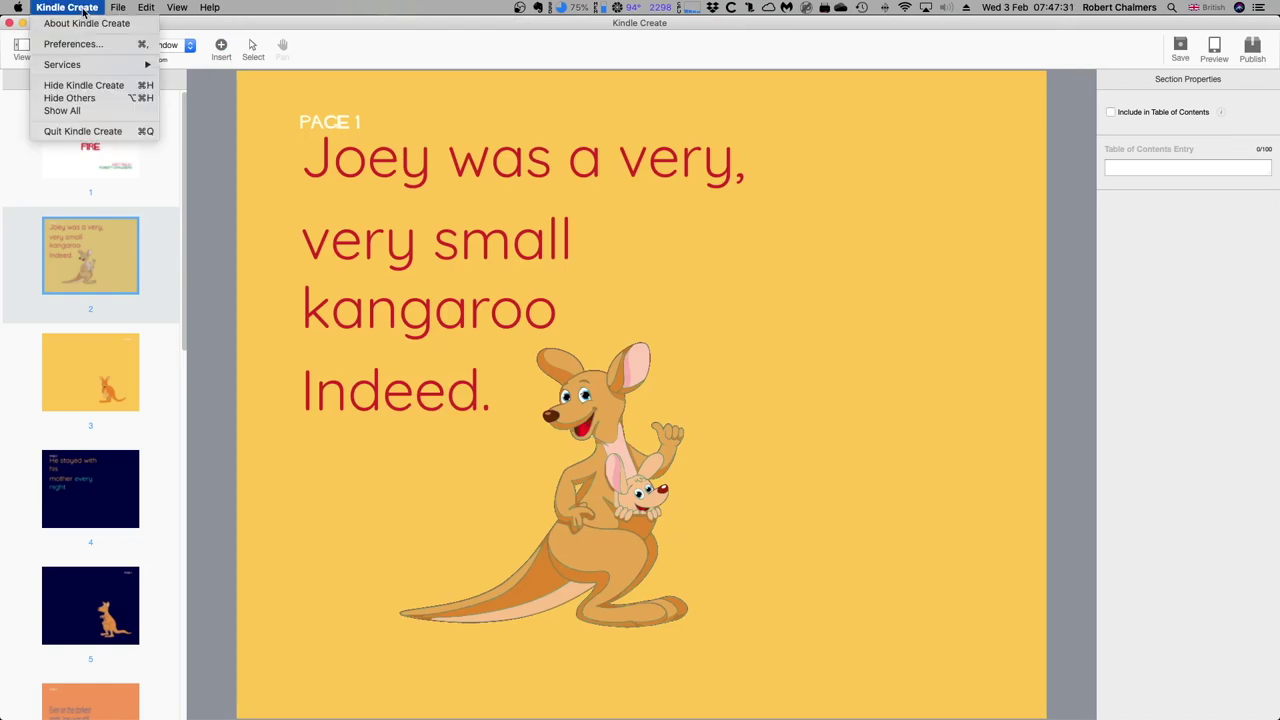
click(105, 134)
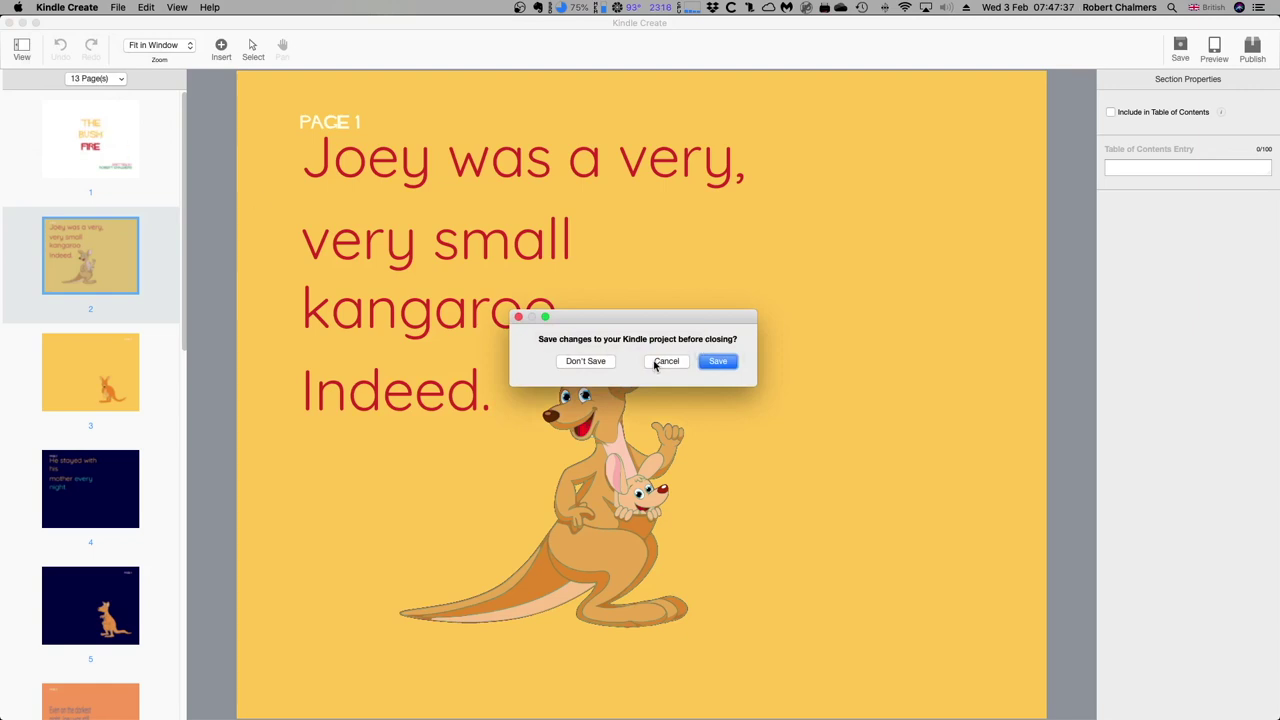
click(720, 366)
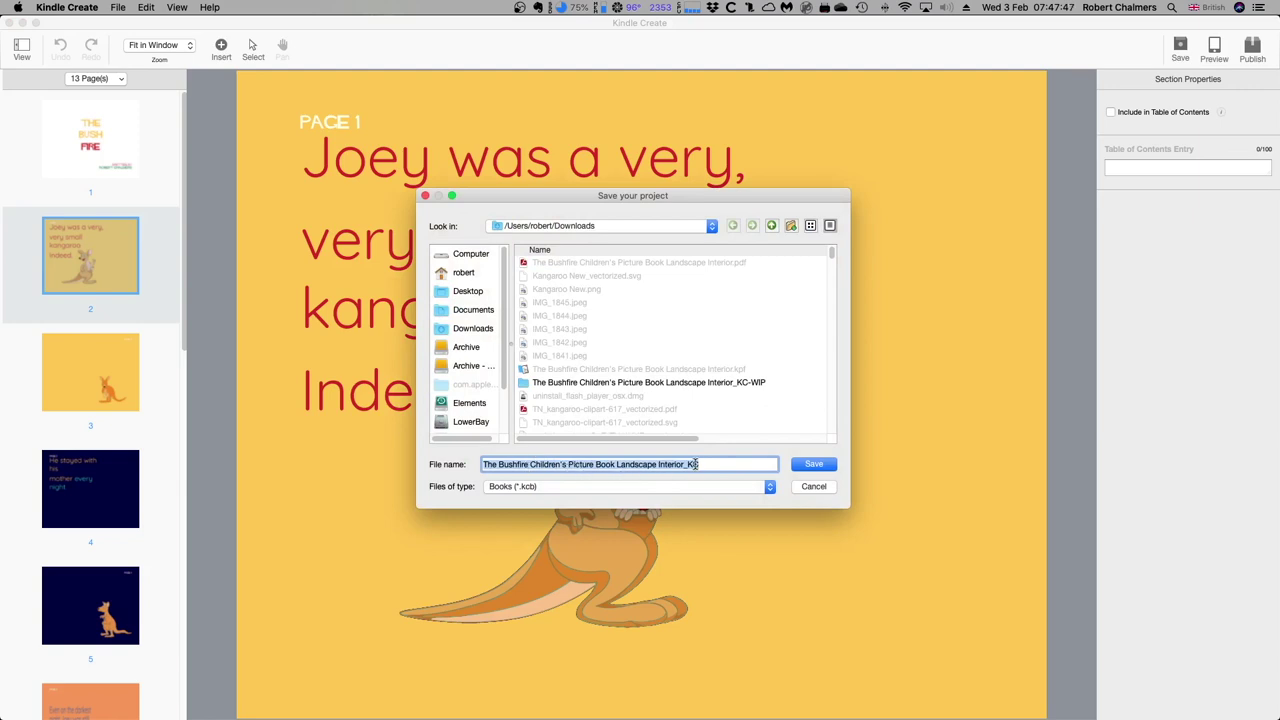
click(814, 466)
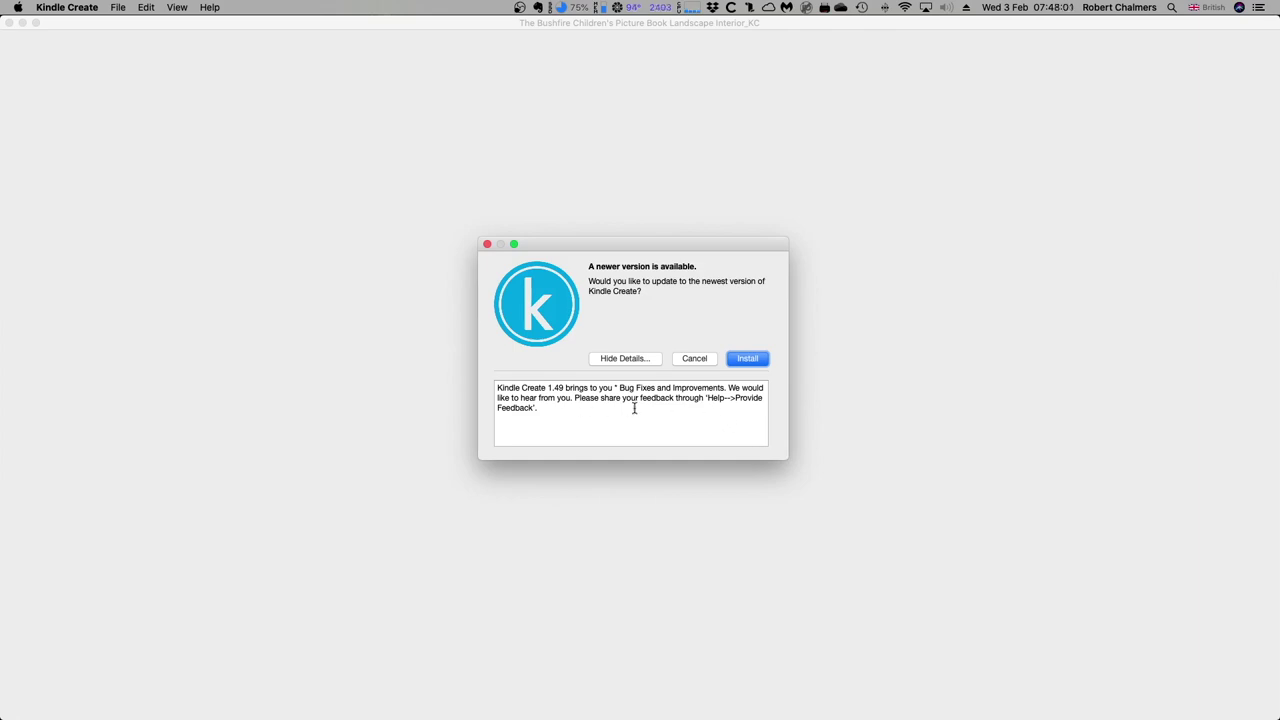
- Install the newer version of Kindle Create, and allow the installer to access files on the removable volume
click(749, 360)
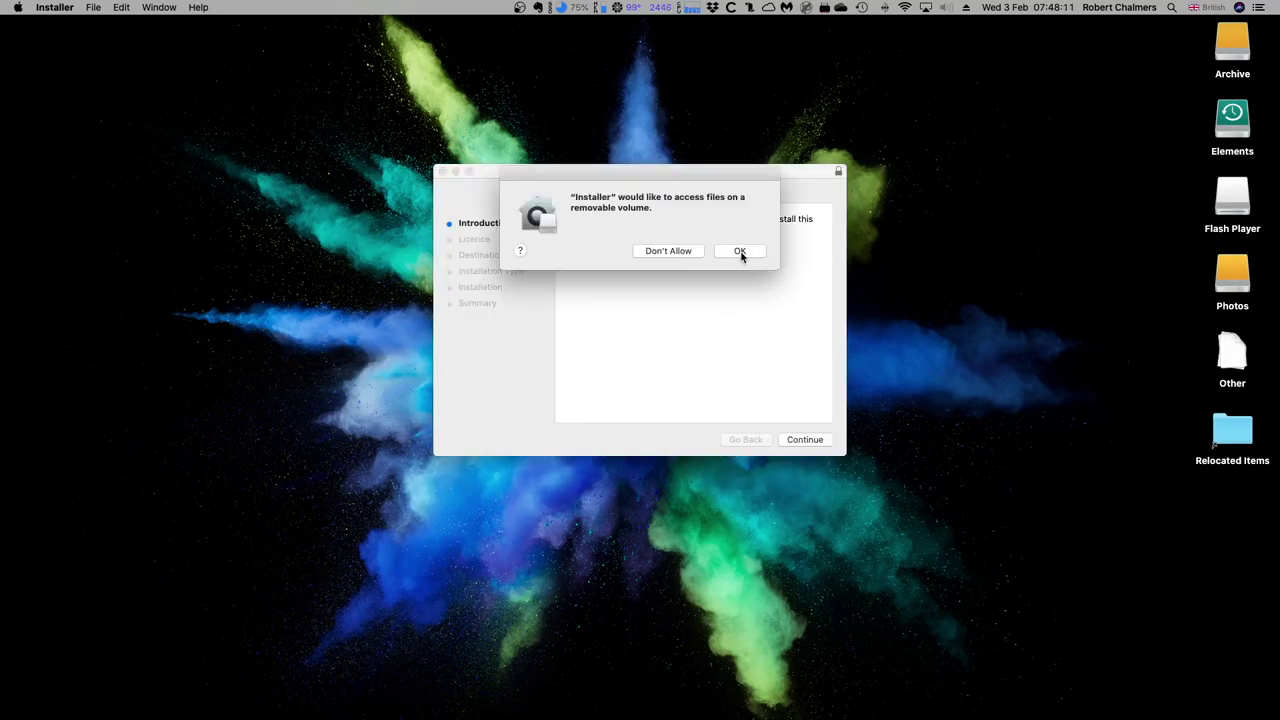
click(740, 253)
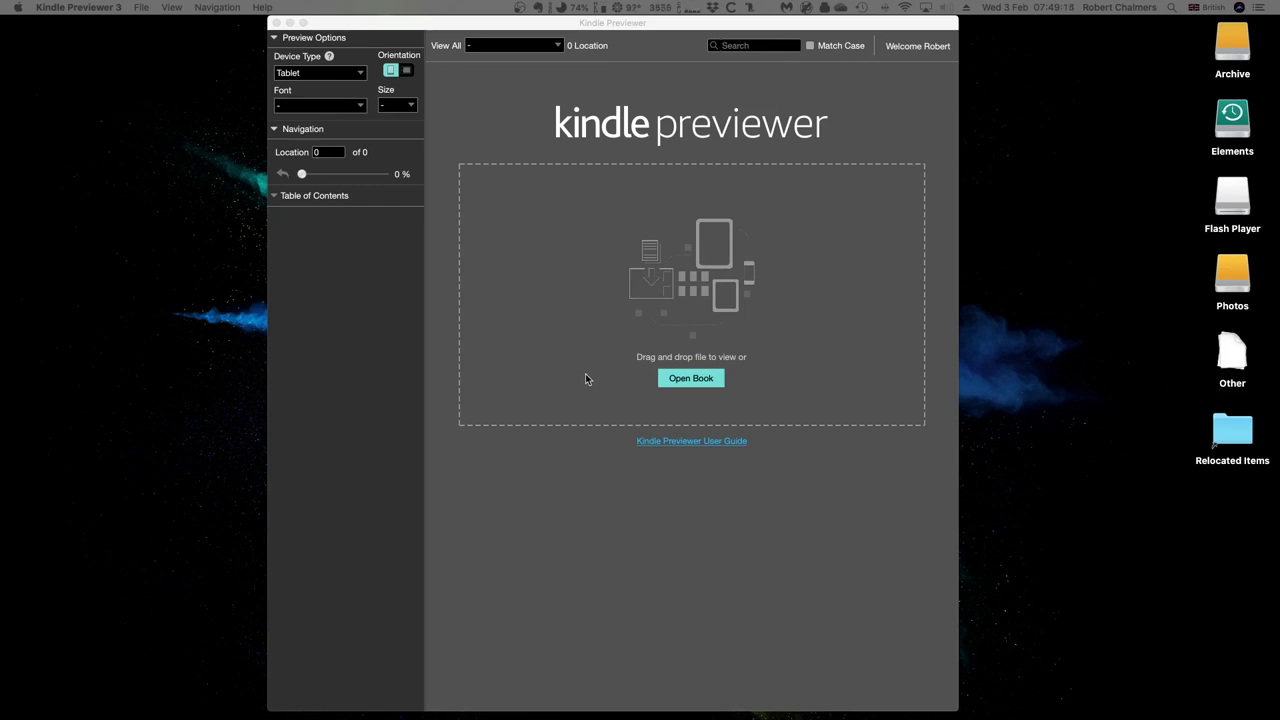
- In Kindle Previewer, open the book "The Bushfire Children's Picture Book Landscape Interior.kpf" from the Downloads folder
click(525, 25)
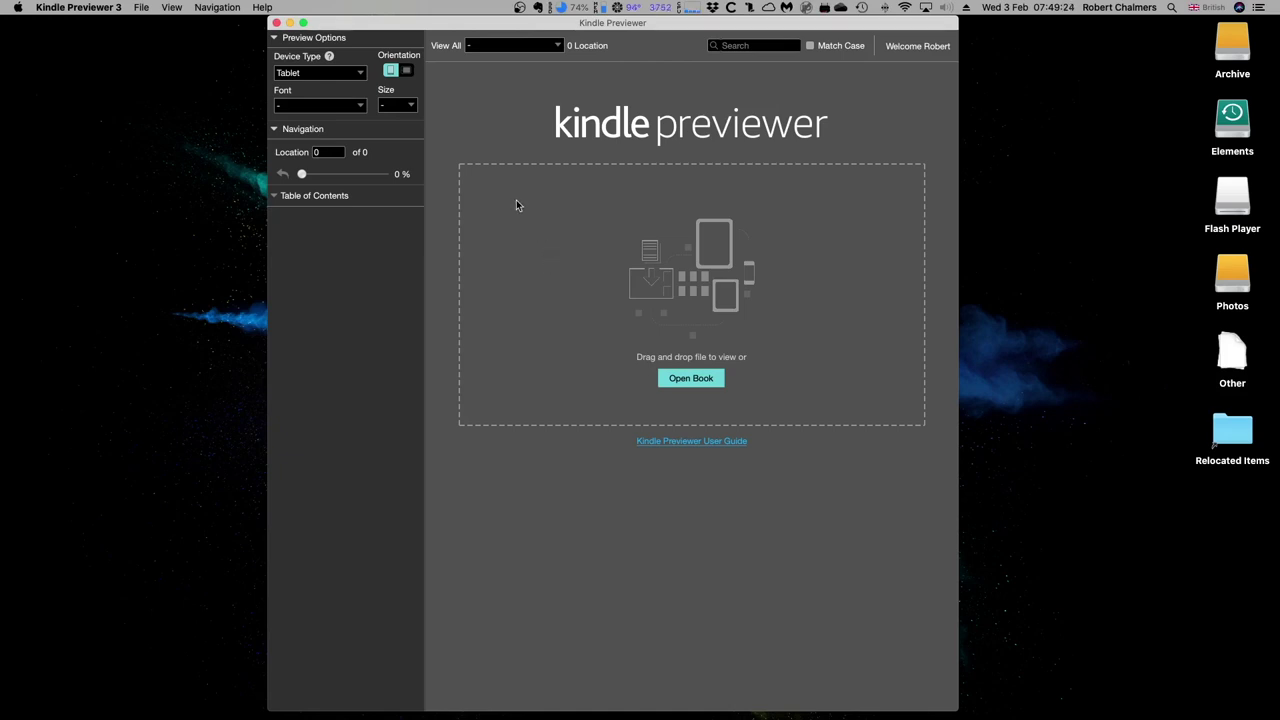
click(143, 12)
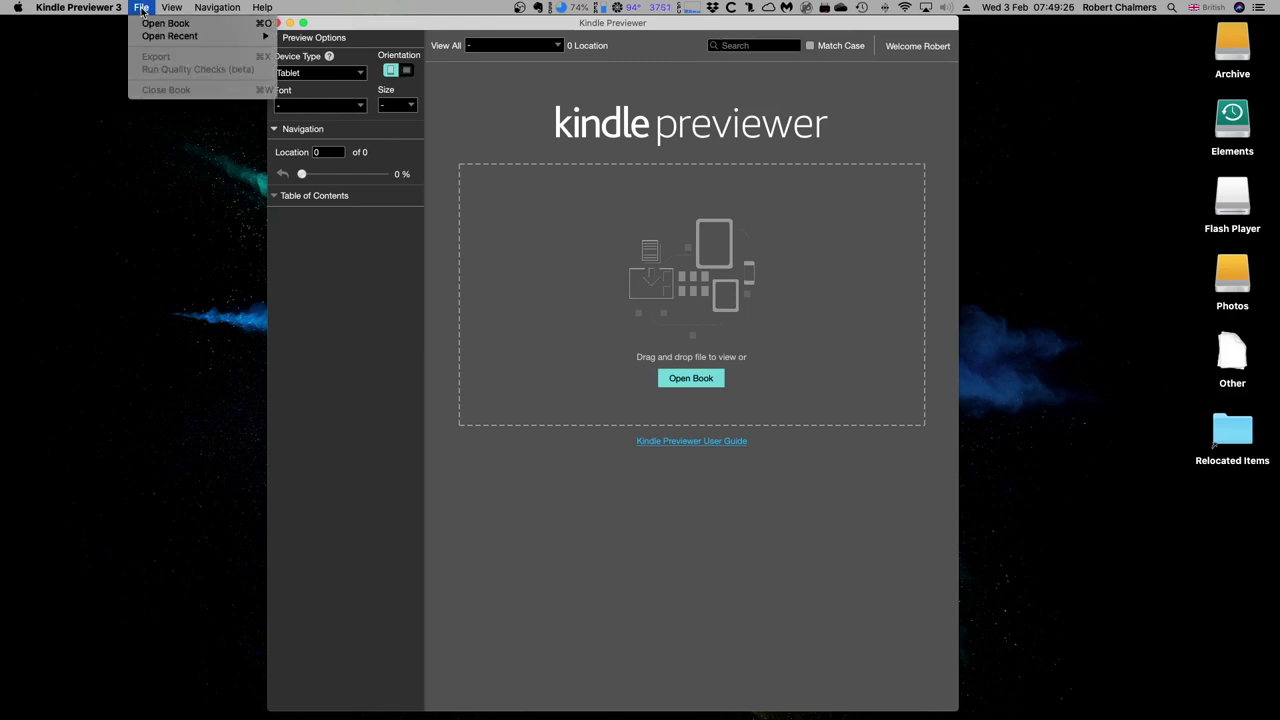
click(145, 24)
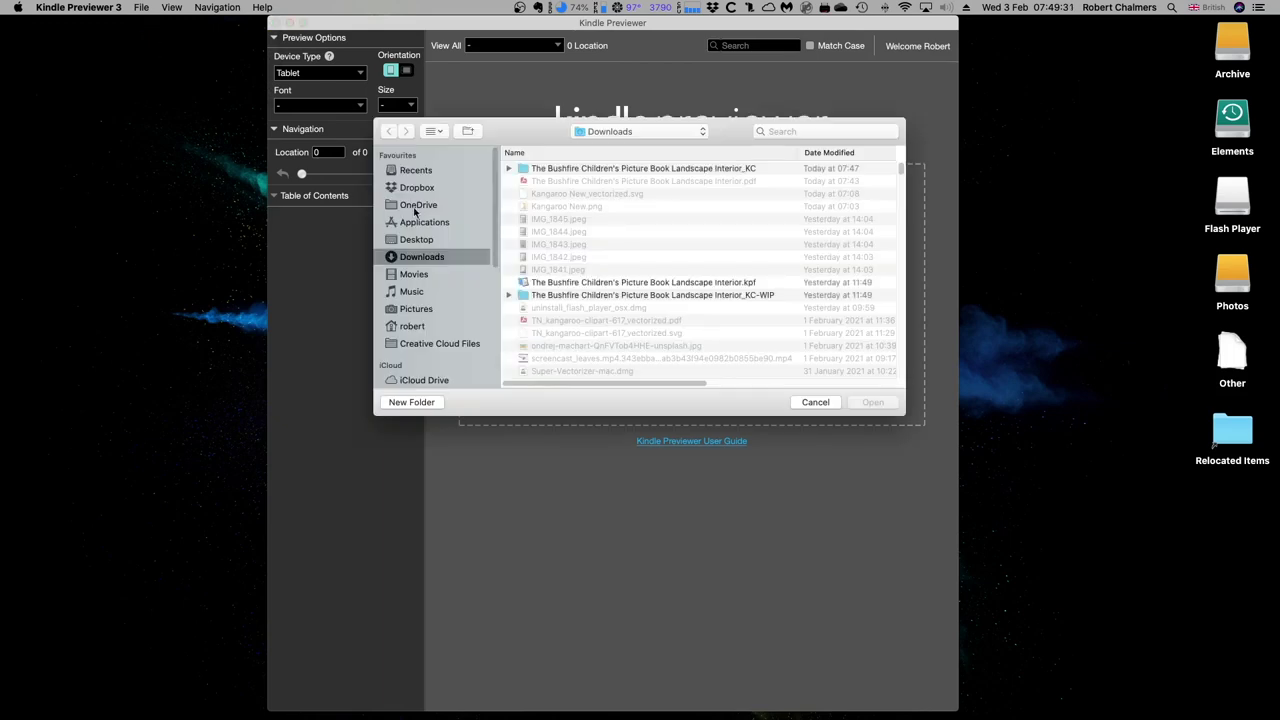
click(572, 172)
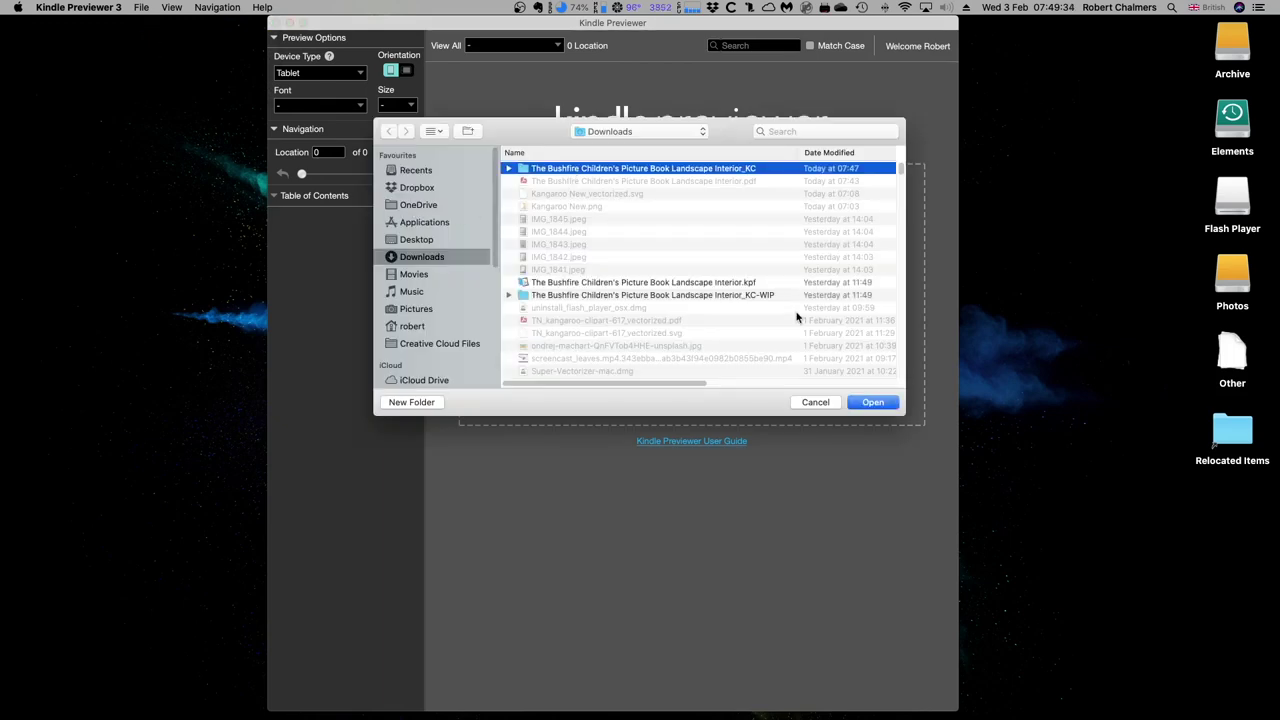
click(871, 402)
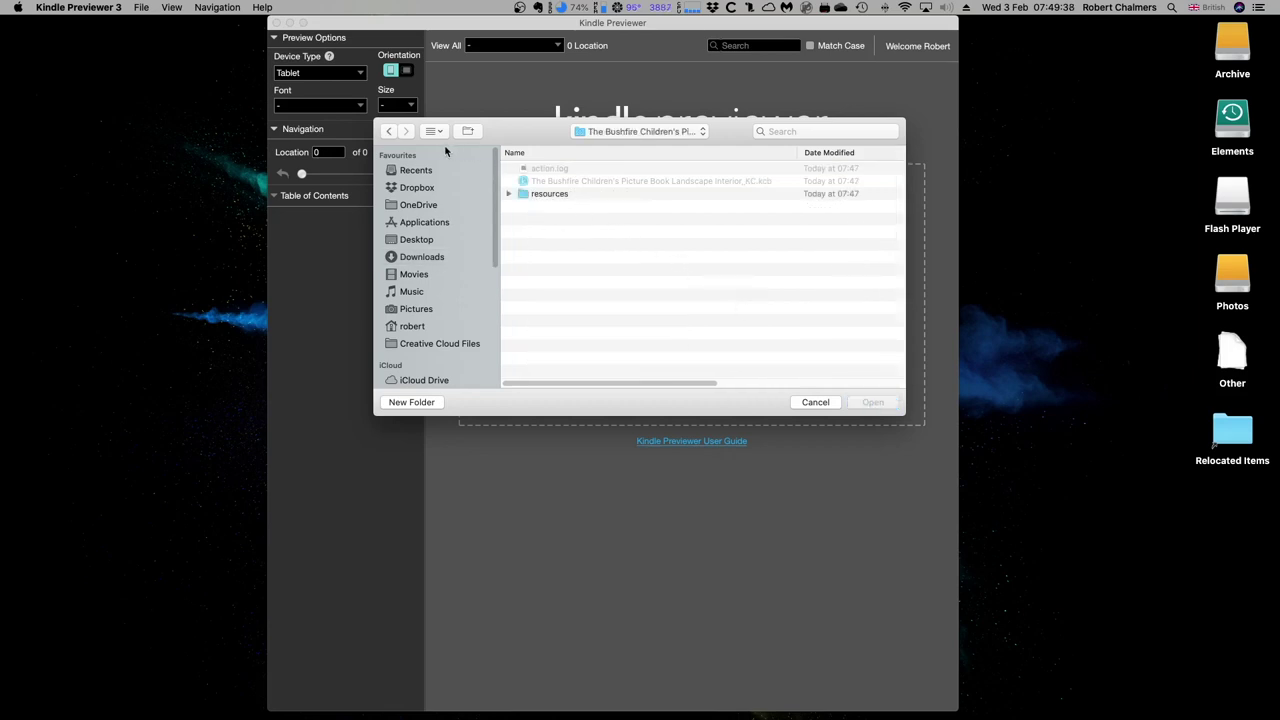
click(389, 131)
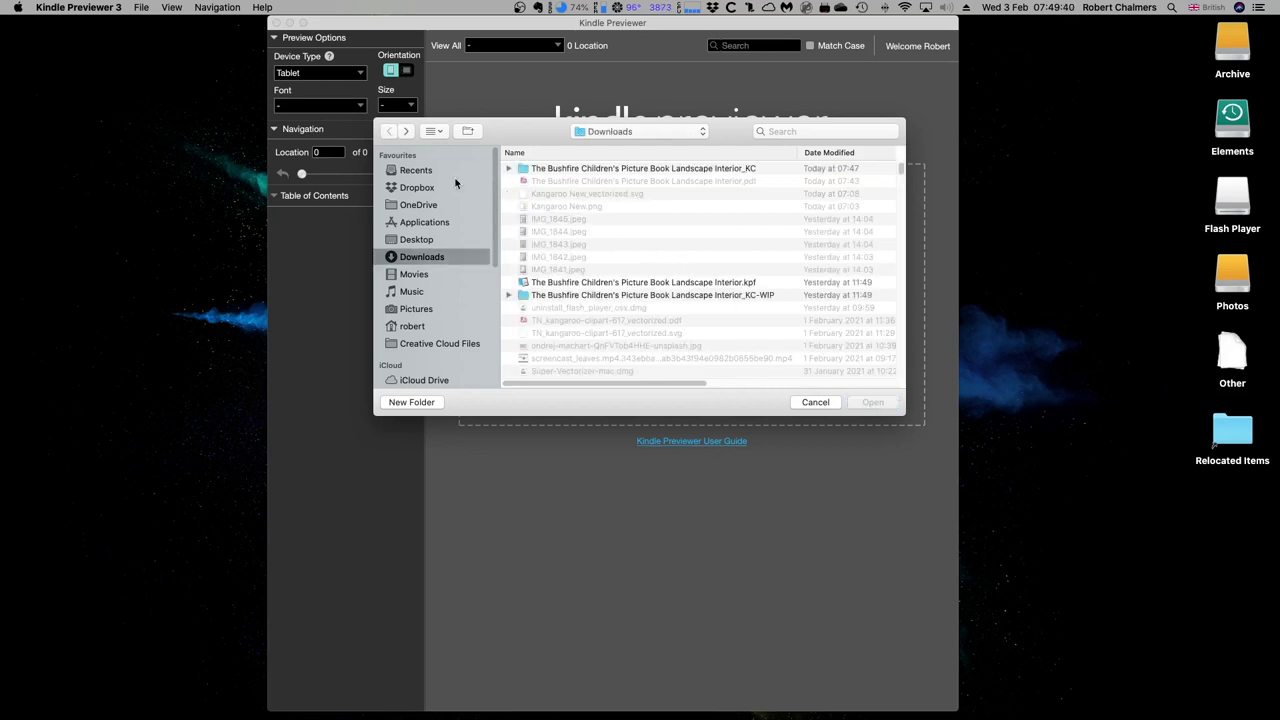
click(639, 287)
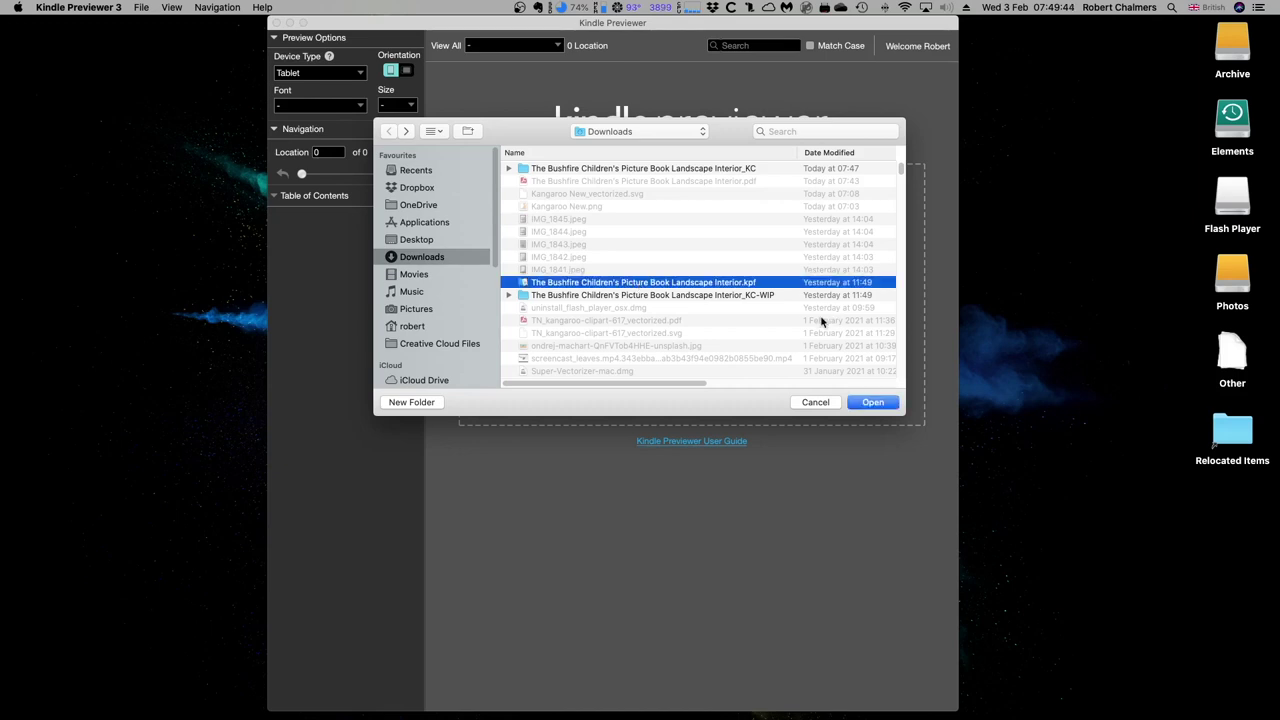
click(872, 401)
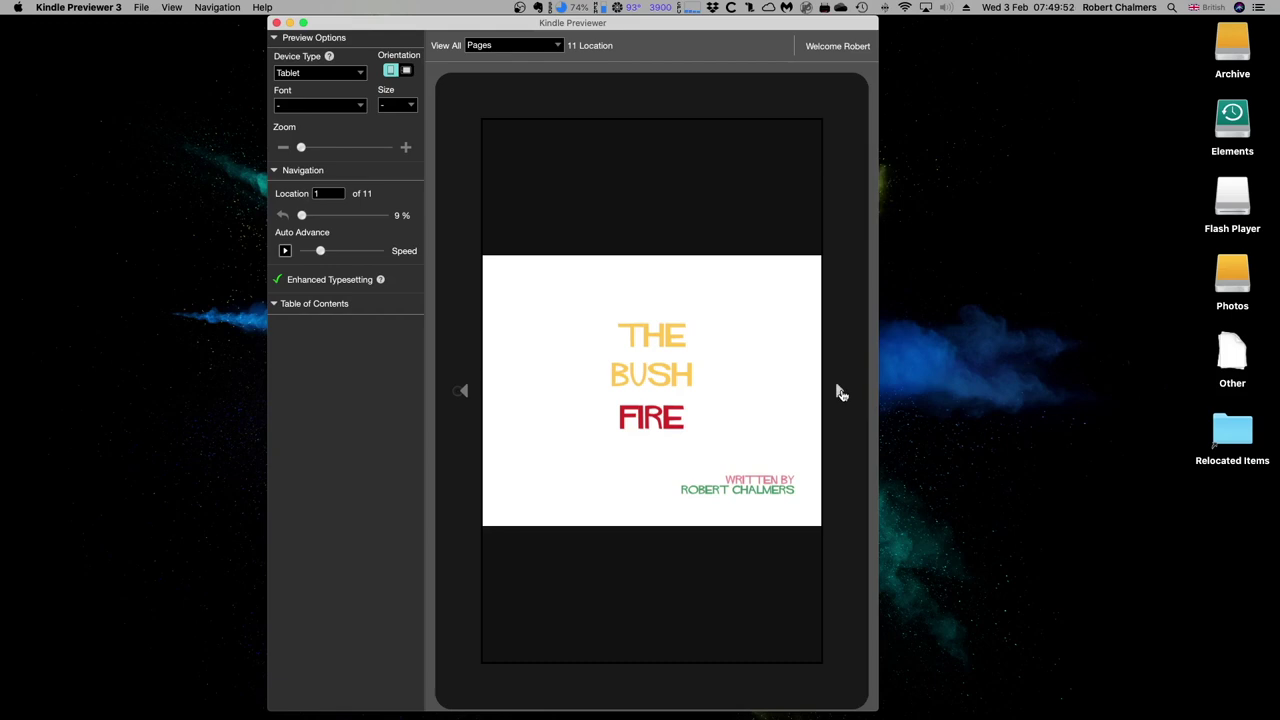
- Page through the book in the tablet preview from the title page to the final "Bushfire" illustration at location 11
click(842, 393)
click(842, 393)
click(842, 393)
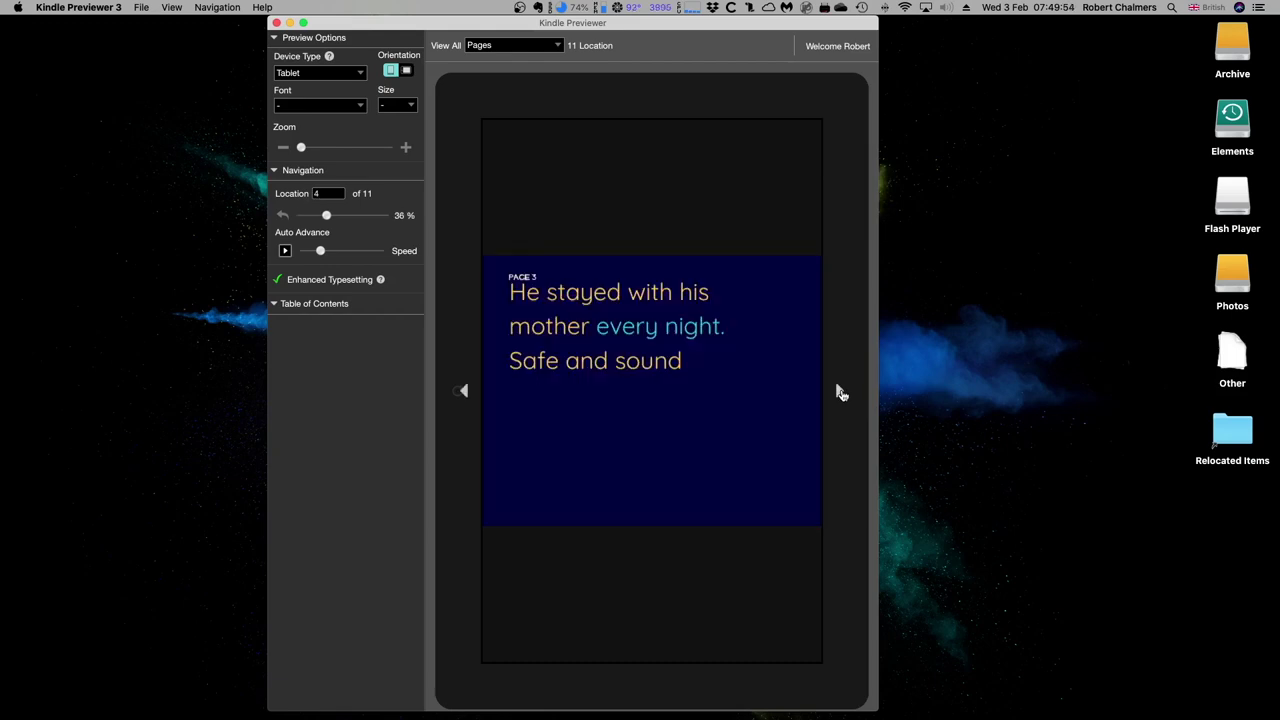
click(842, 393)
click(842, 393)
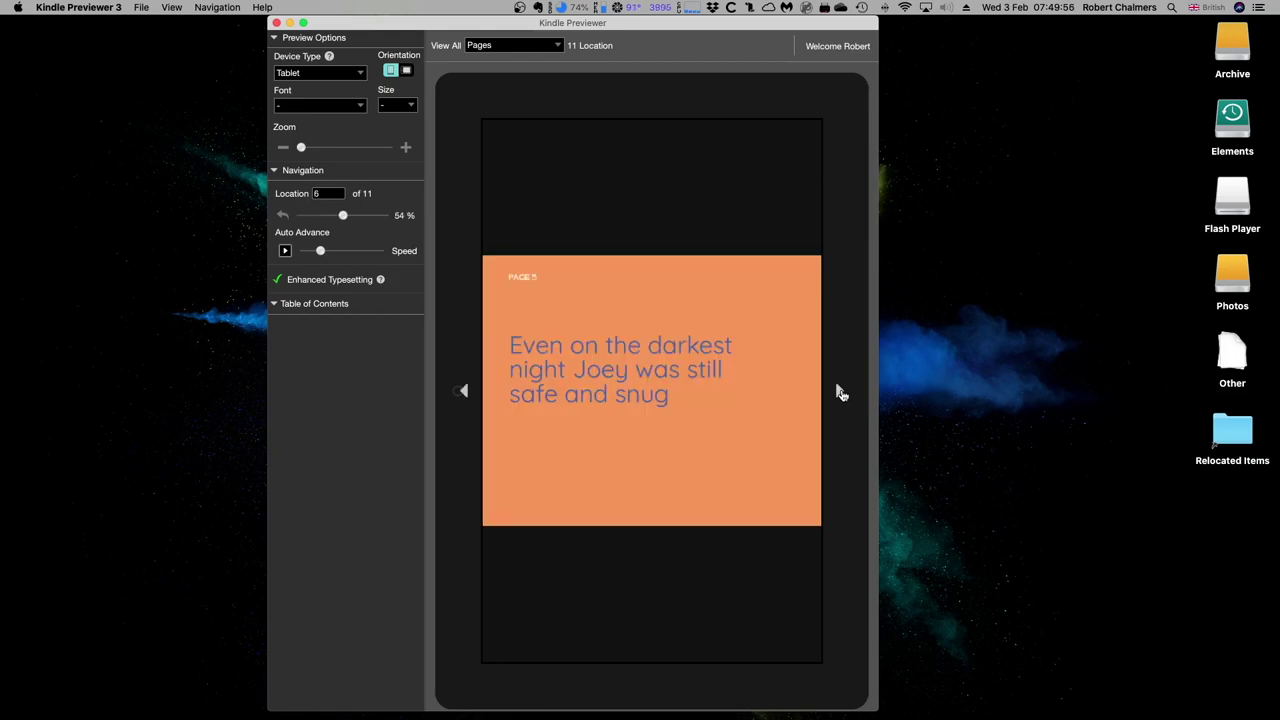
click(842, 393)
click(842, 393)
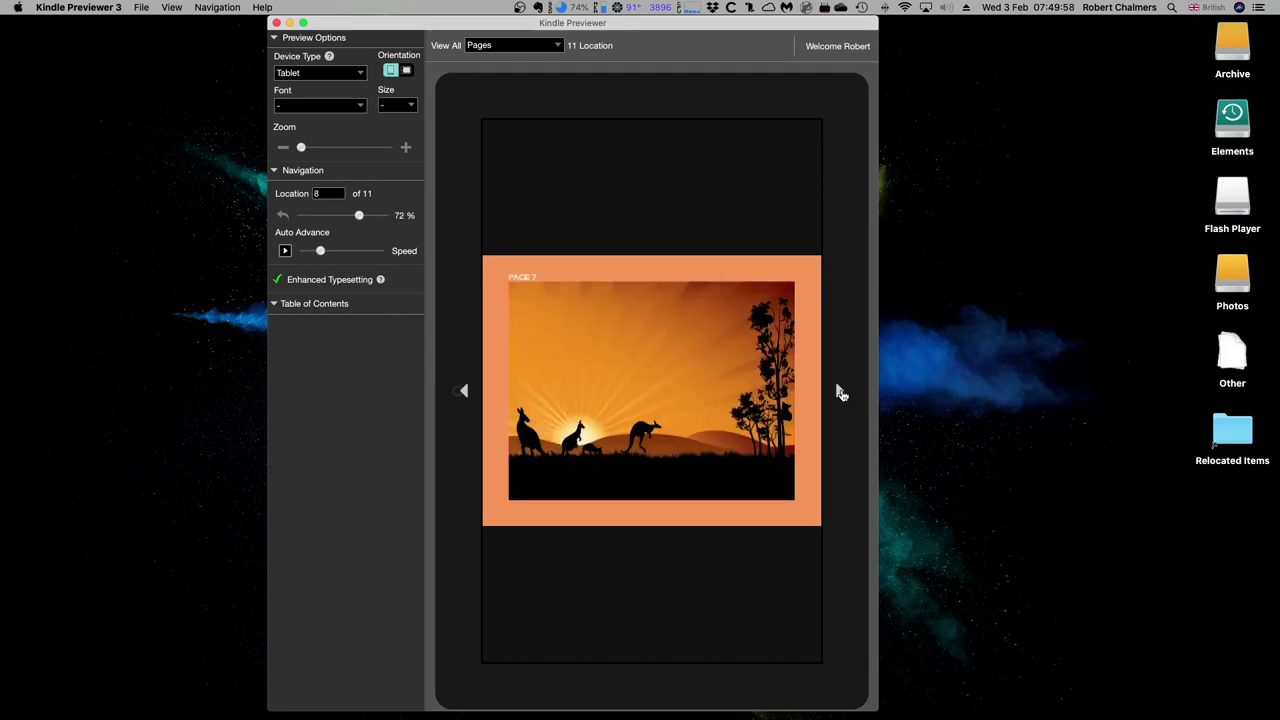
click(842, 393)
click(842, 393)
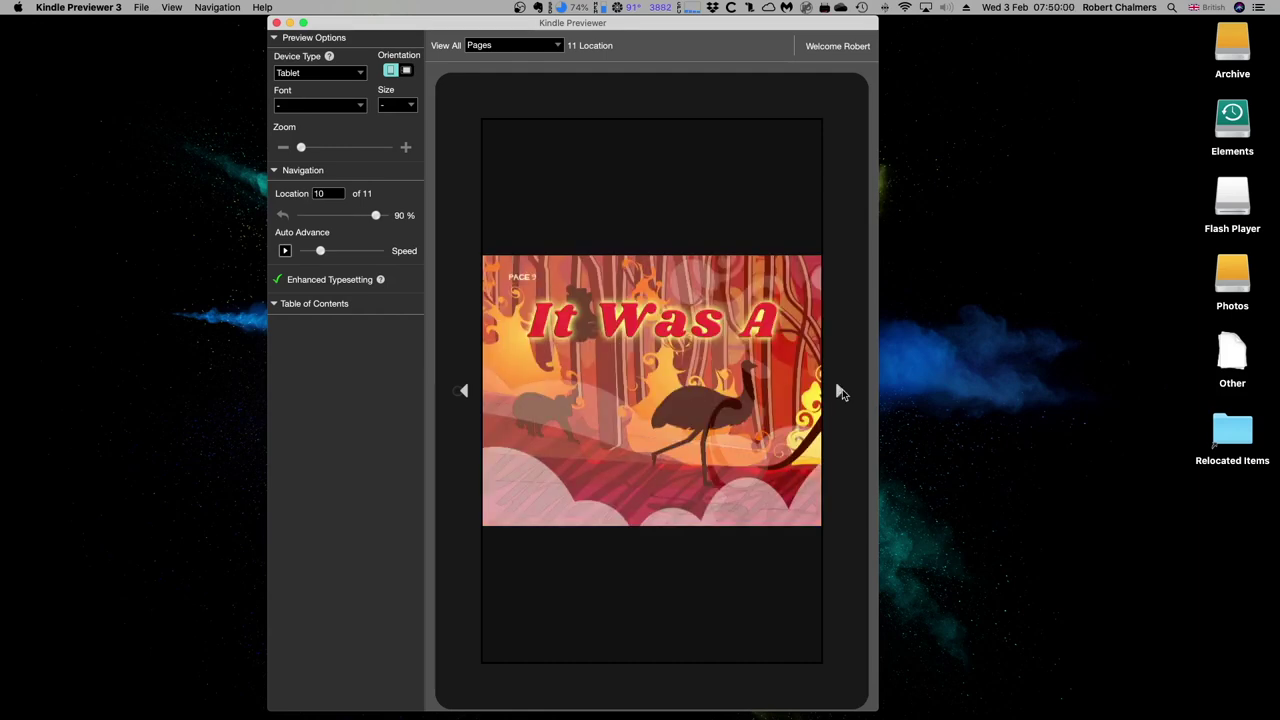
click(842, 393)
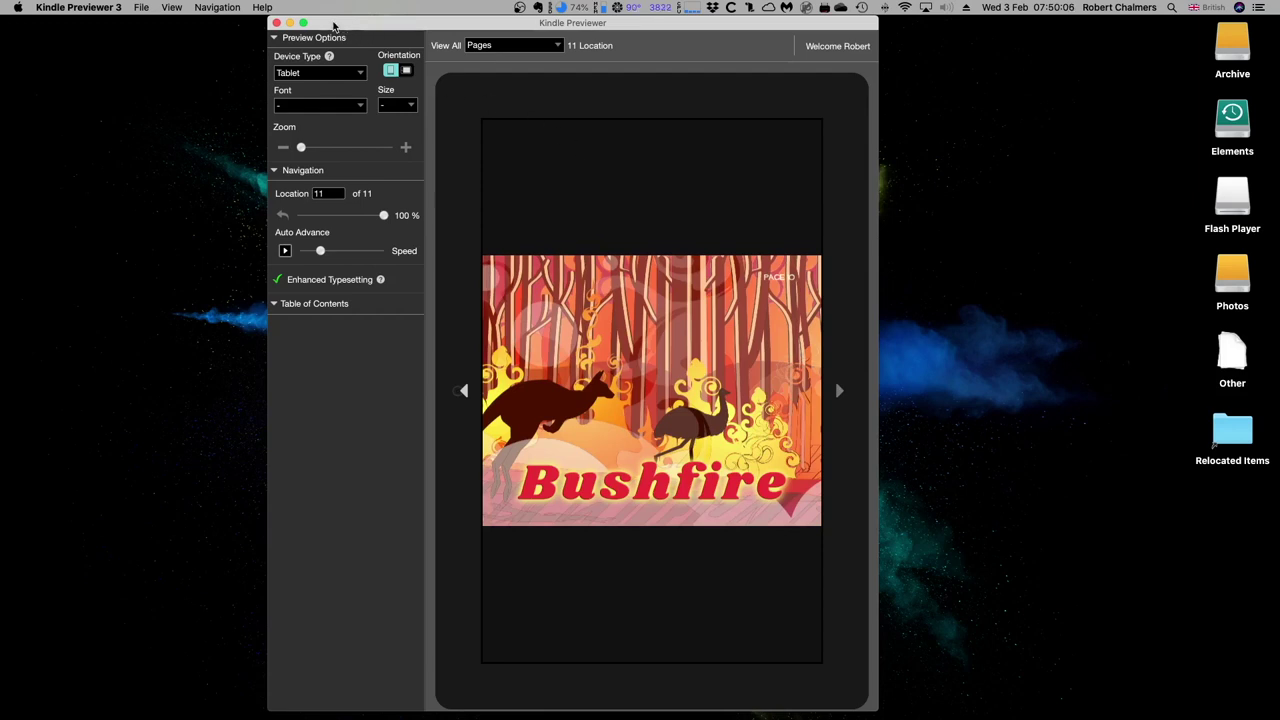
- Quit Kindle Previewer 3
click(86, 10)
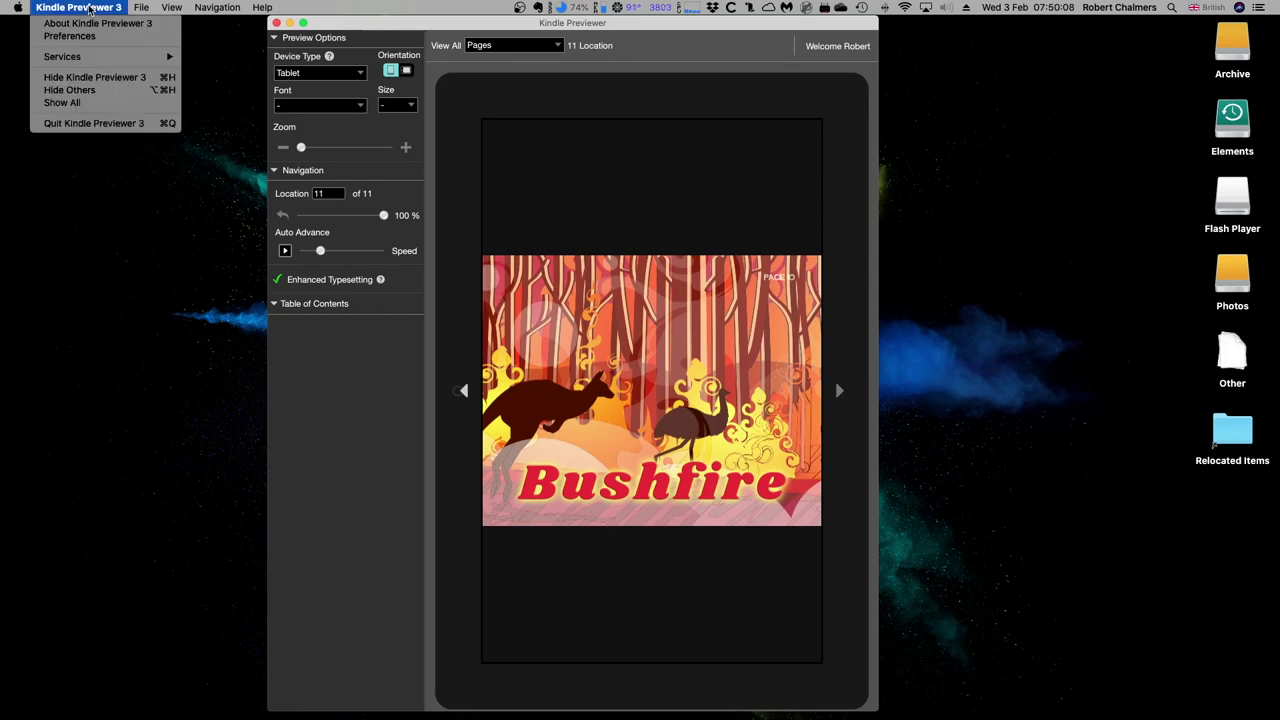
click(105, 124)
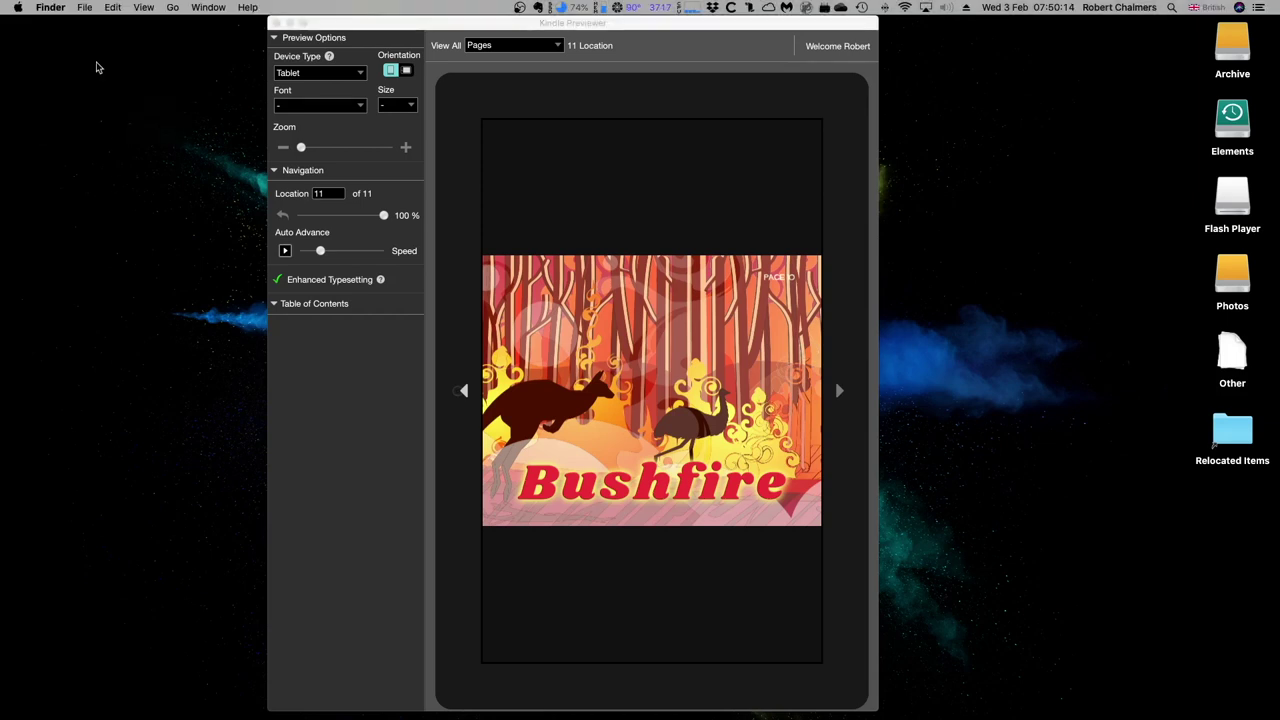
click(544, 152)
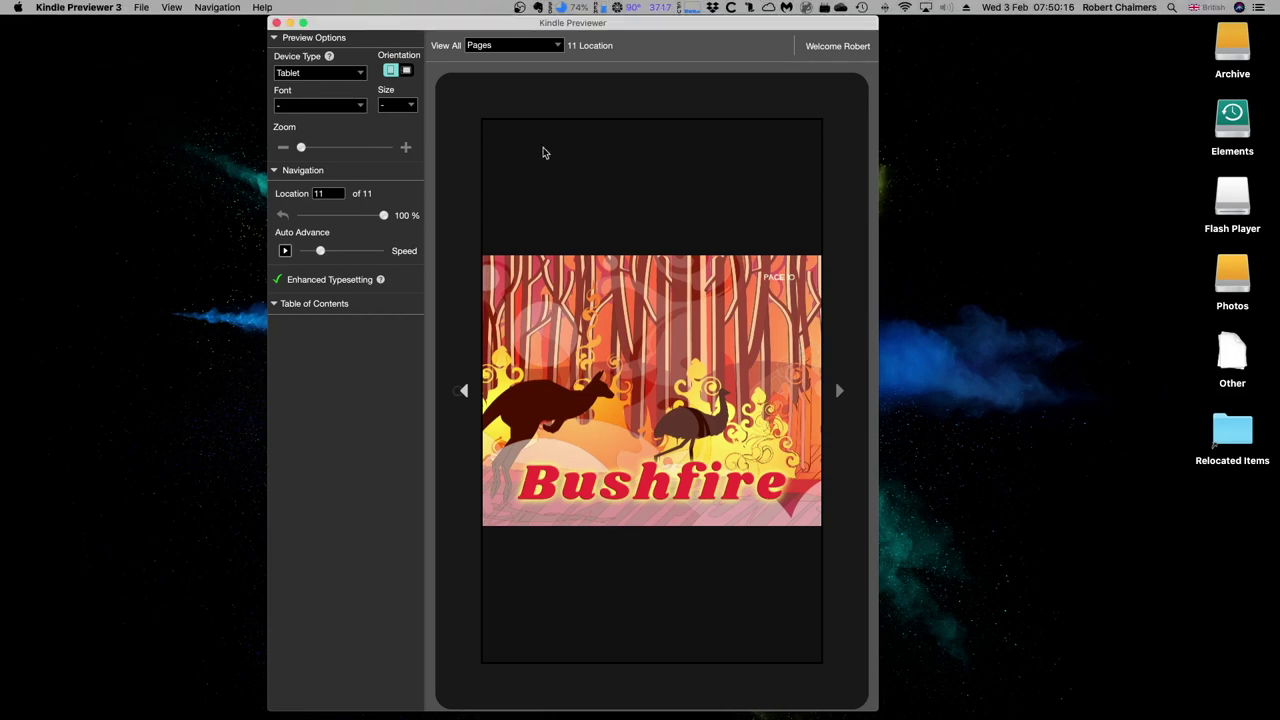
click(93, 10)
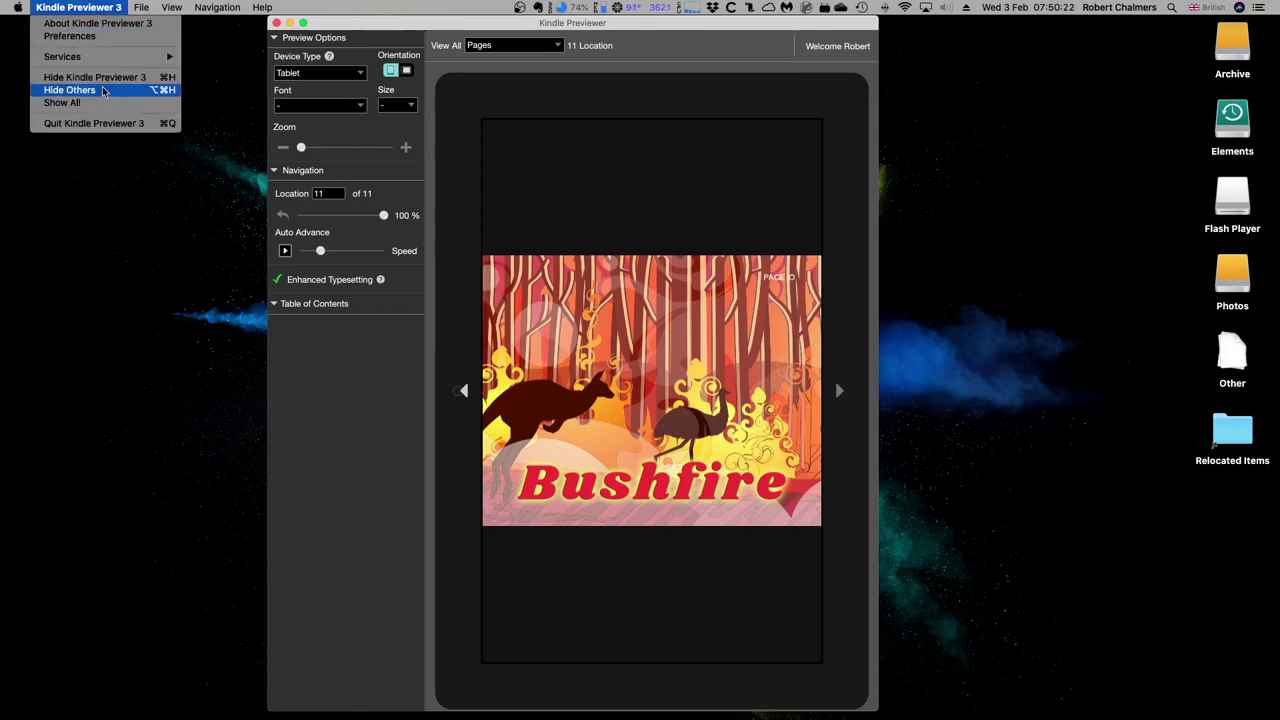
click(103, 124)
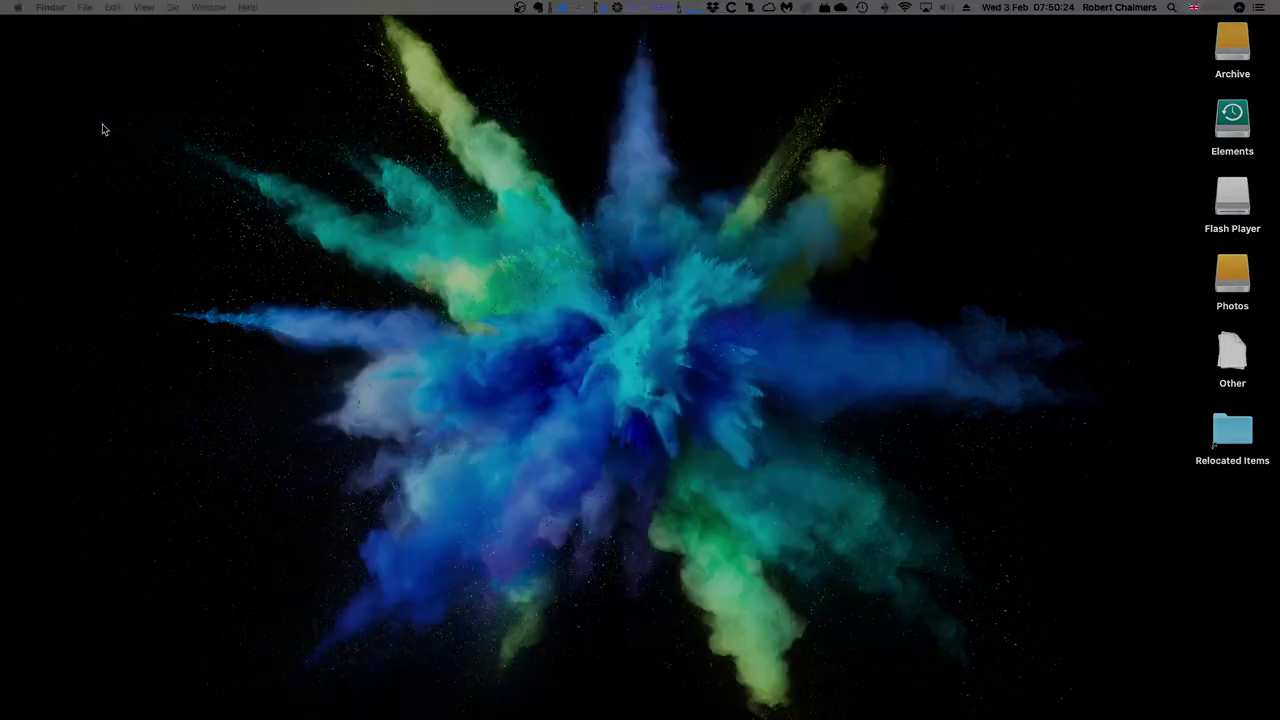